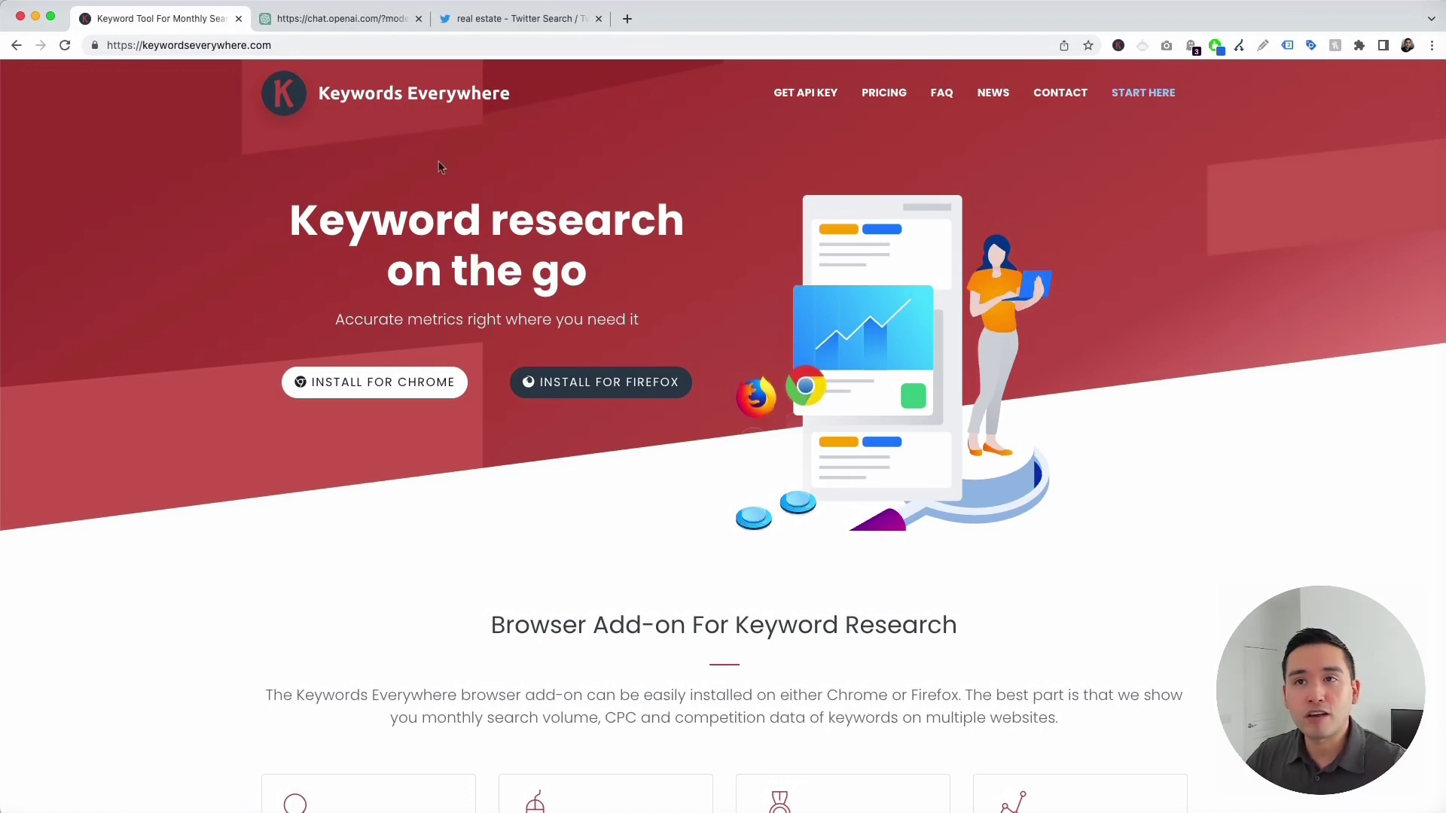
Step: Switch to ChatGPT and check that the Keywords Everywhere extension is turned on
click(324, 23)
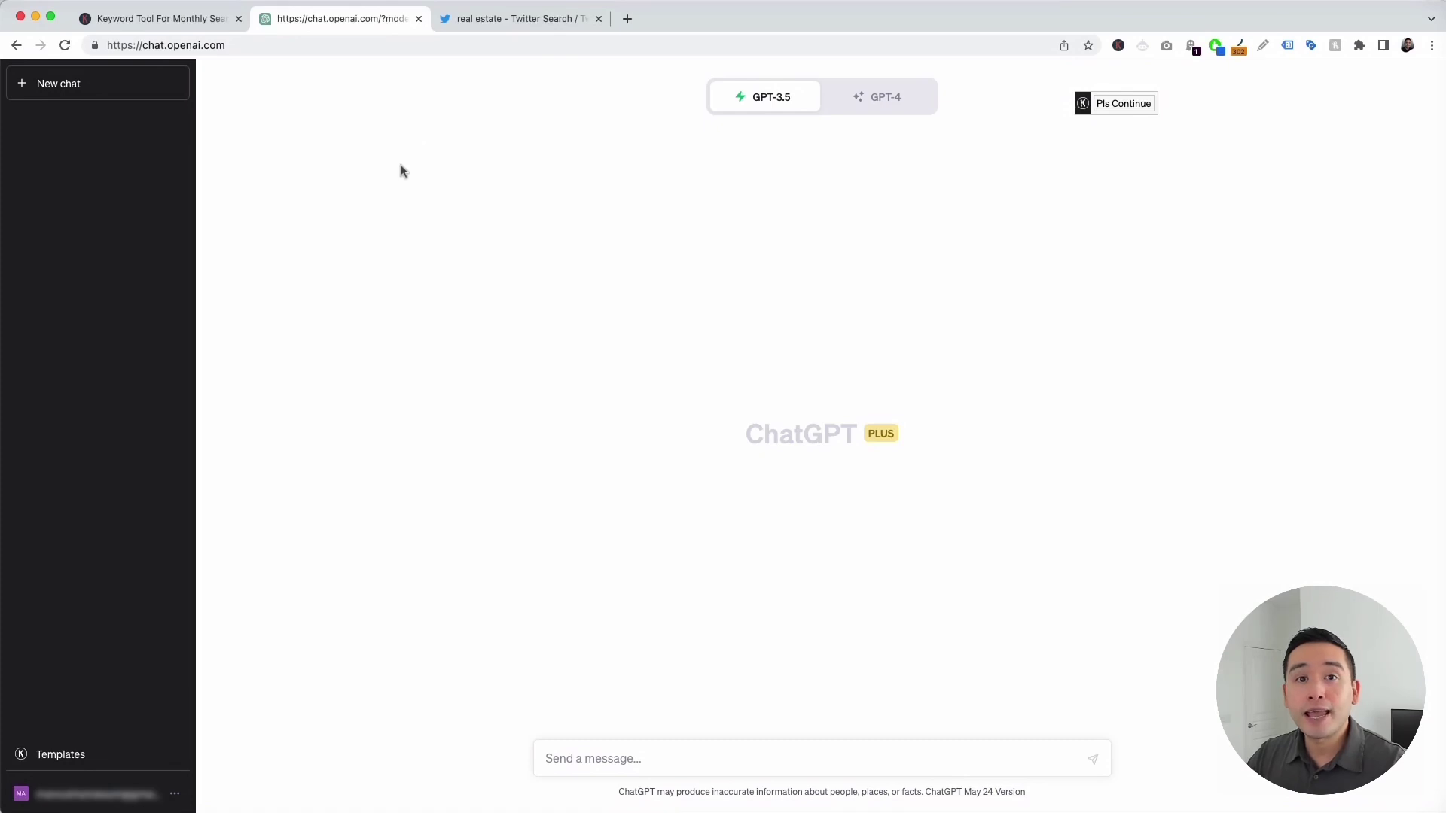
click(1119, 45)
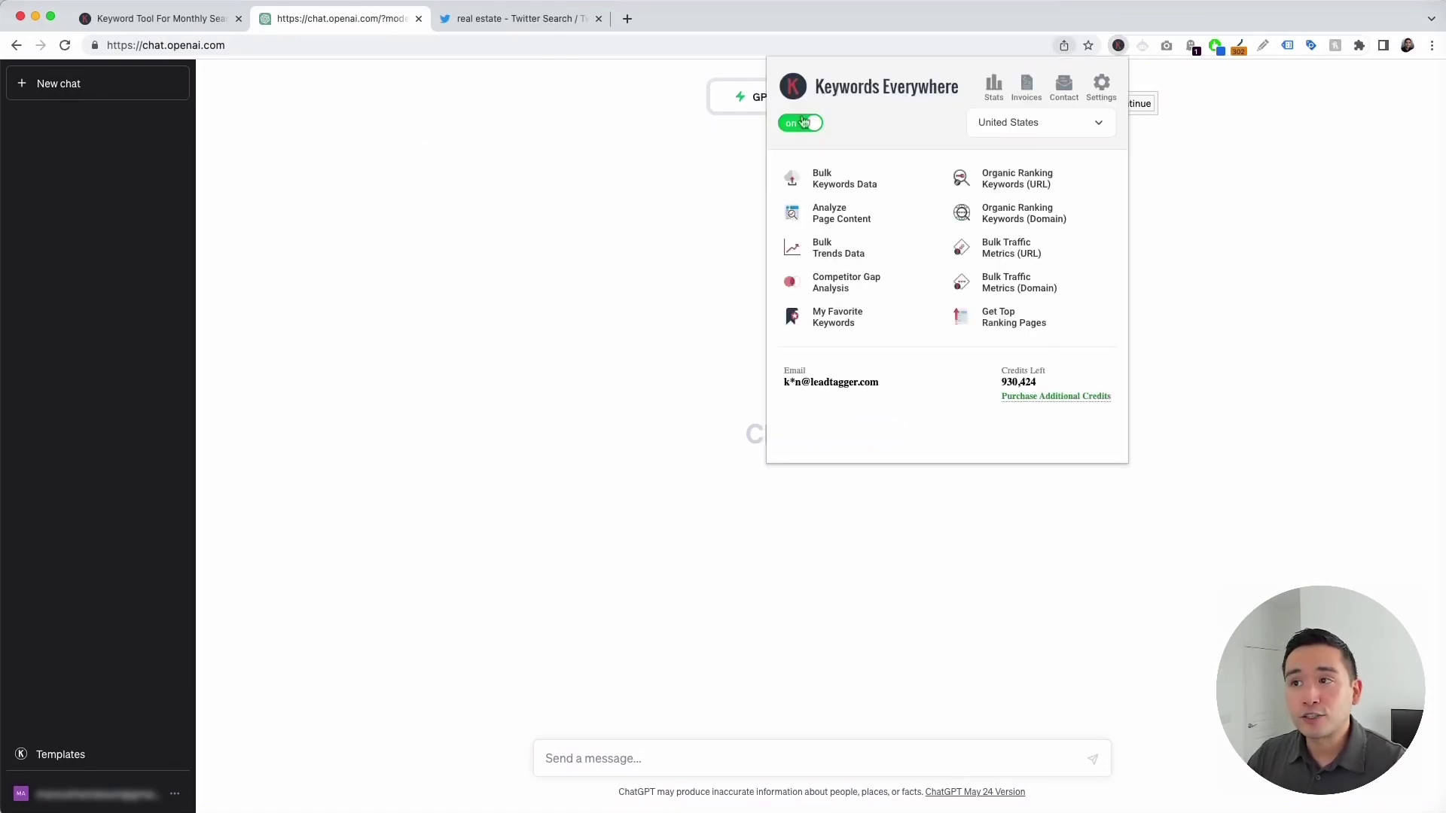
click(667, 156)
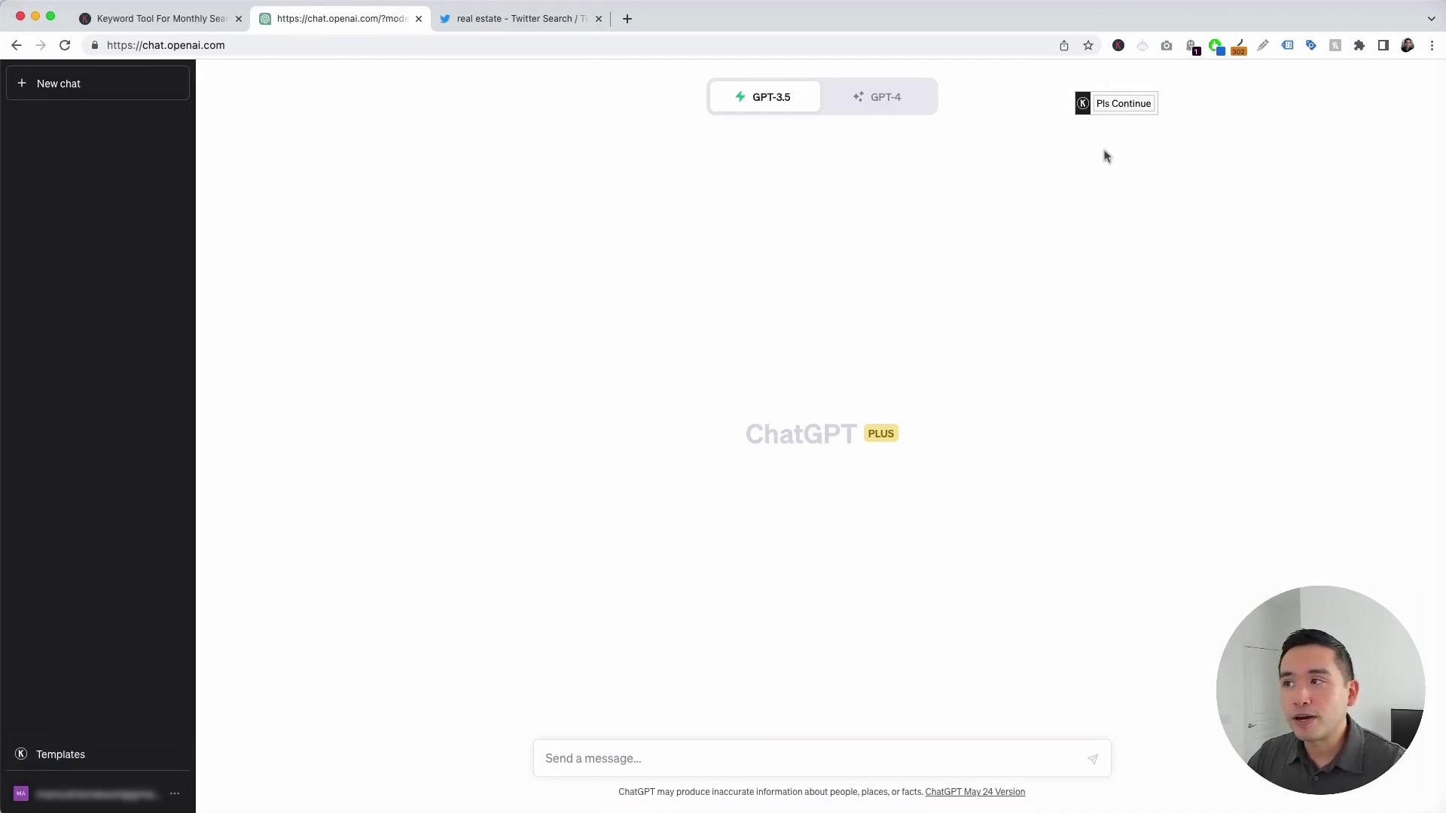
click(903, 97)
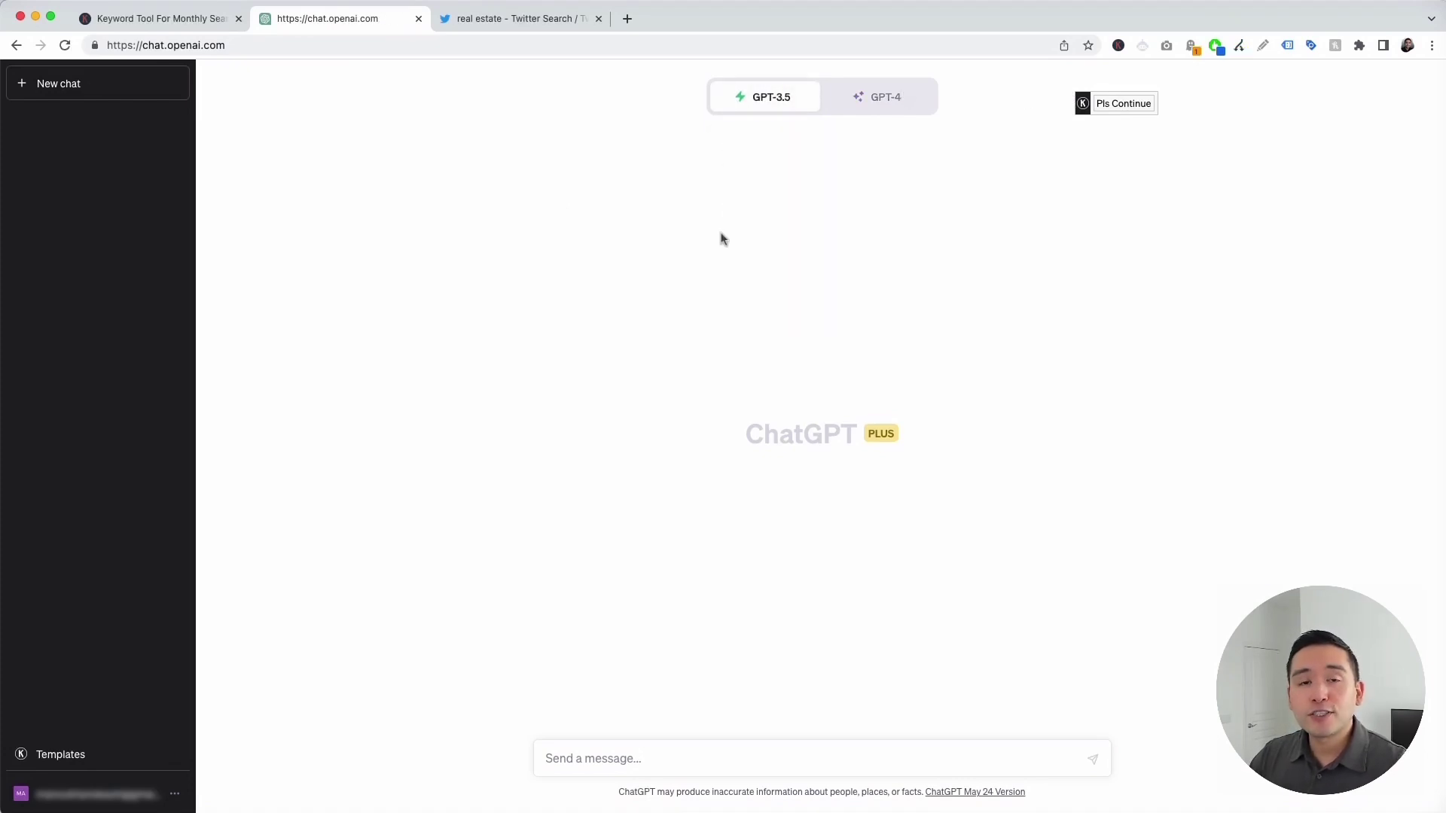
Step: Open the Keywords Everywhere prompt templates and select the Engaging Twitter Thread template under Social Media, Twitter
click(75, 752)
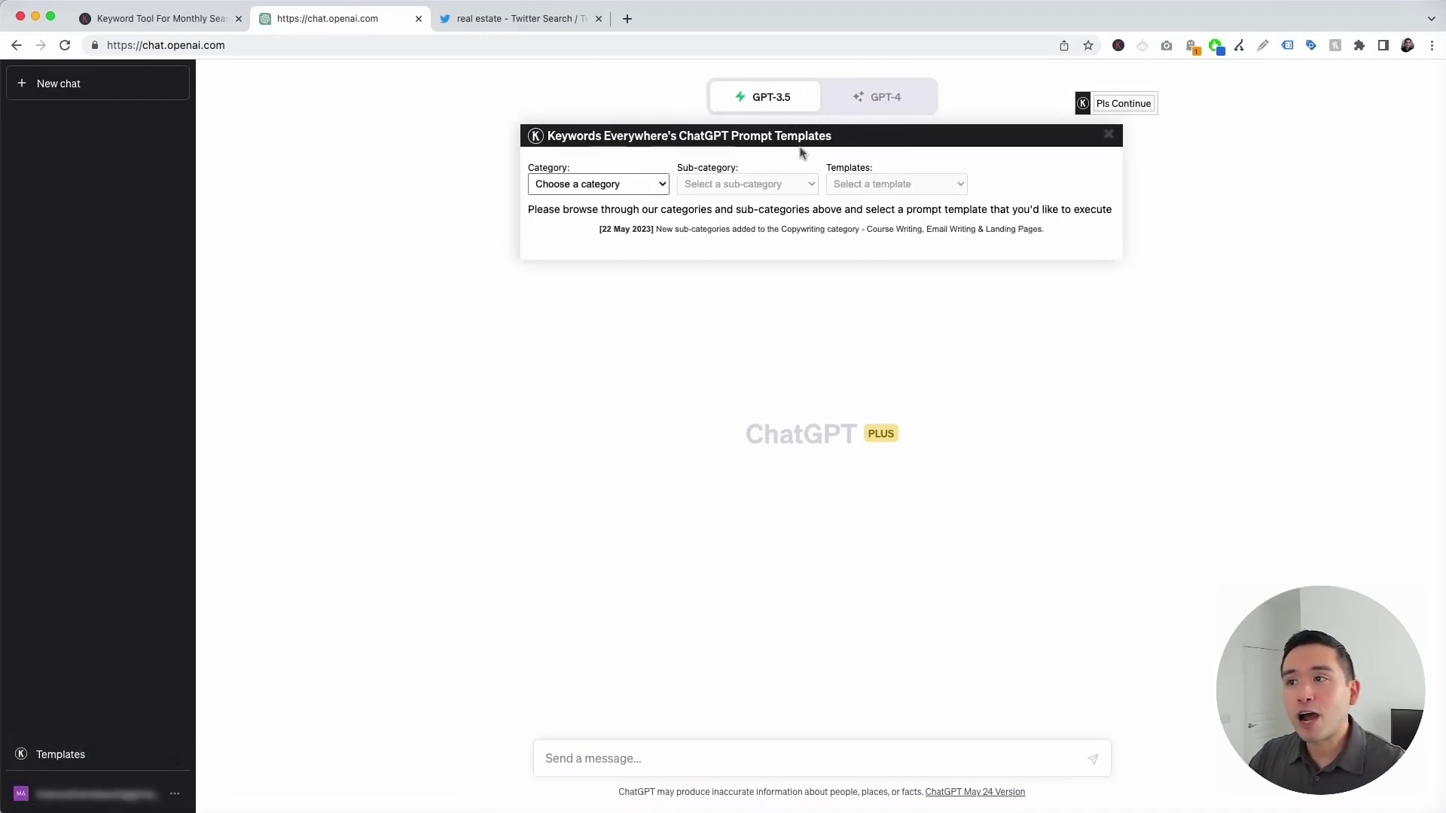
click(641, 185)
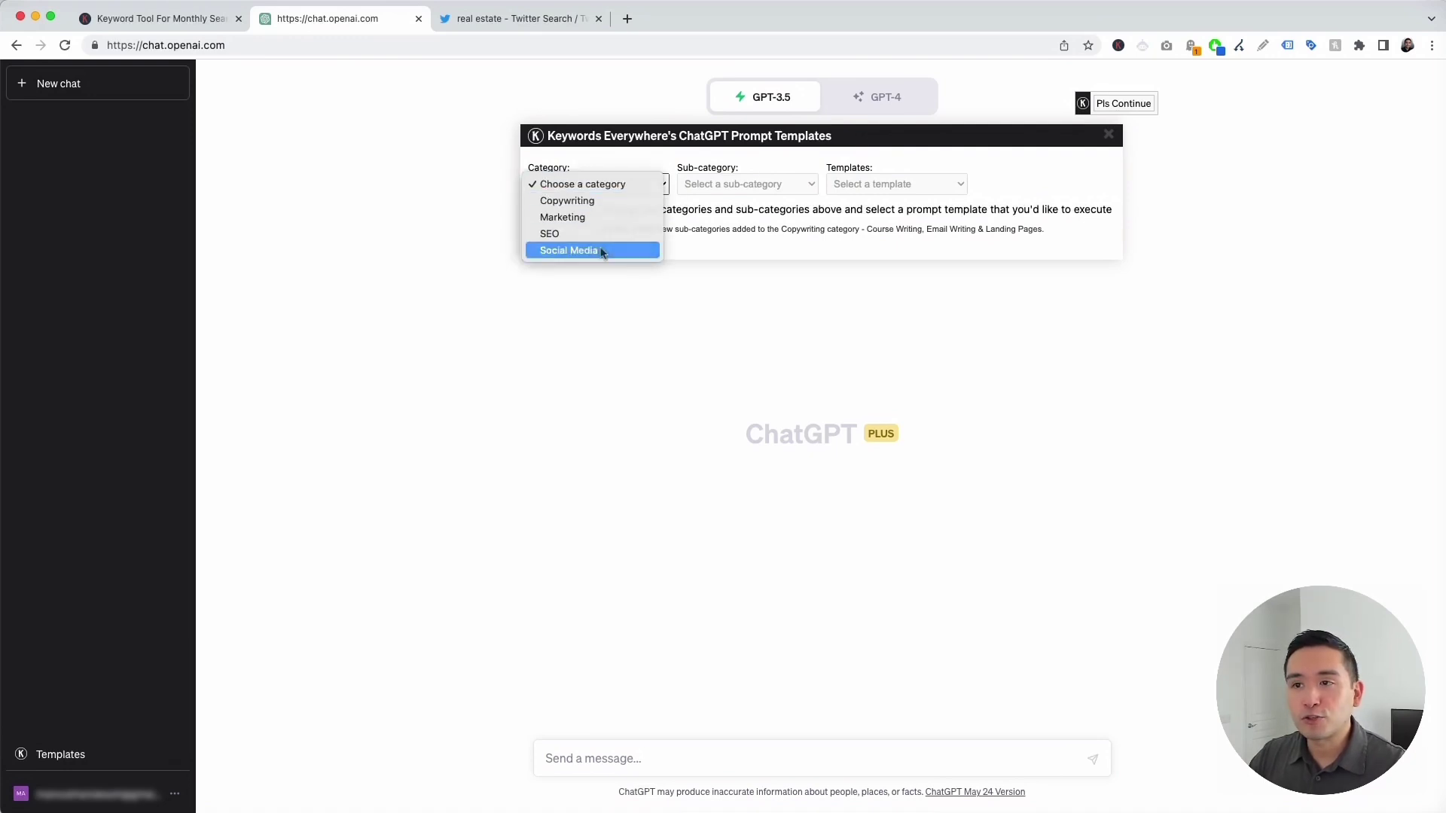
click(602, 253)
click(710, 192)
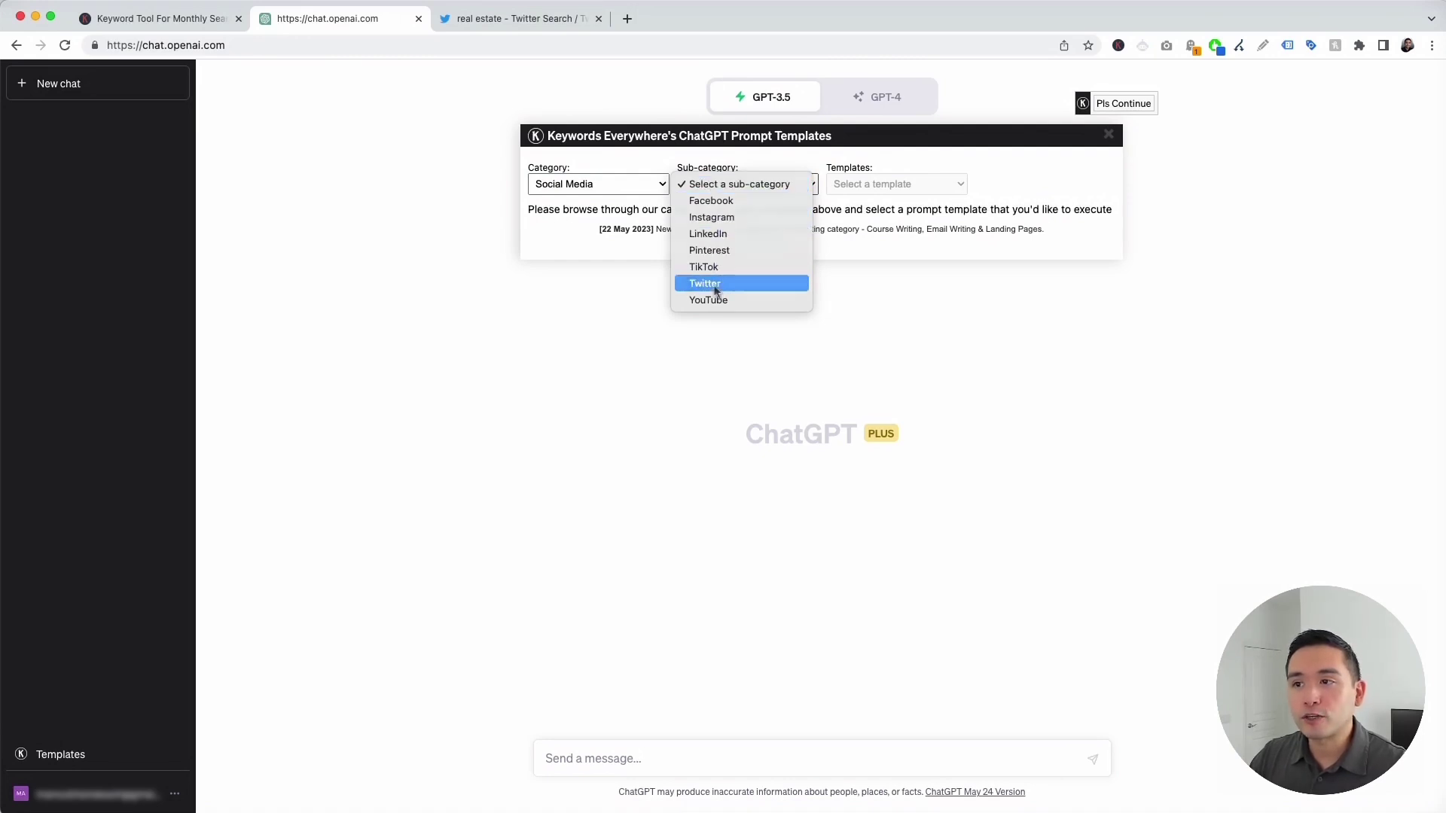
click(713, 284)
click(872, 184)
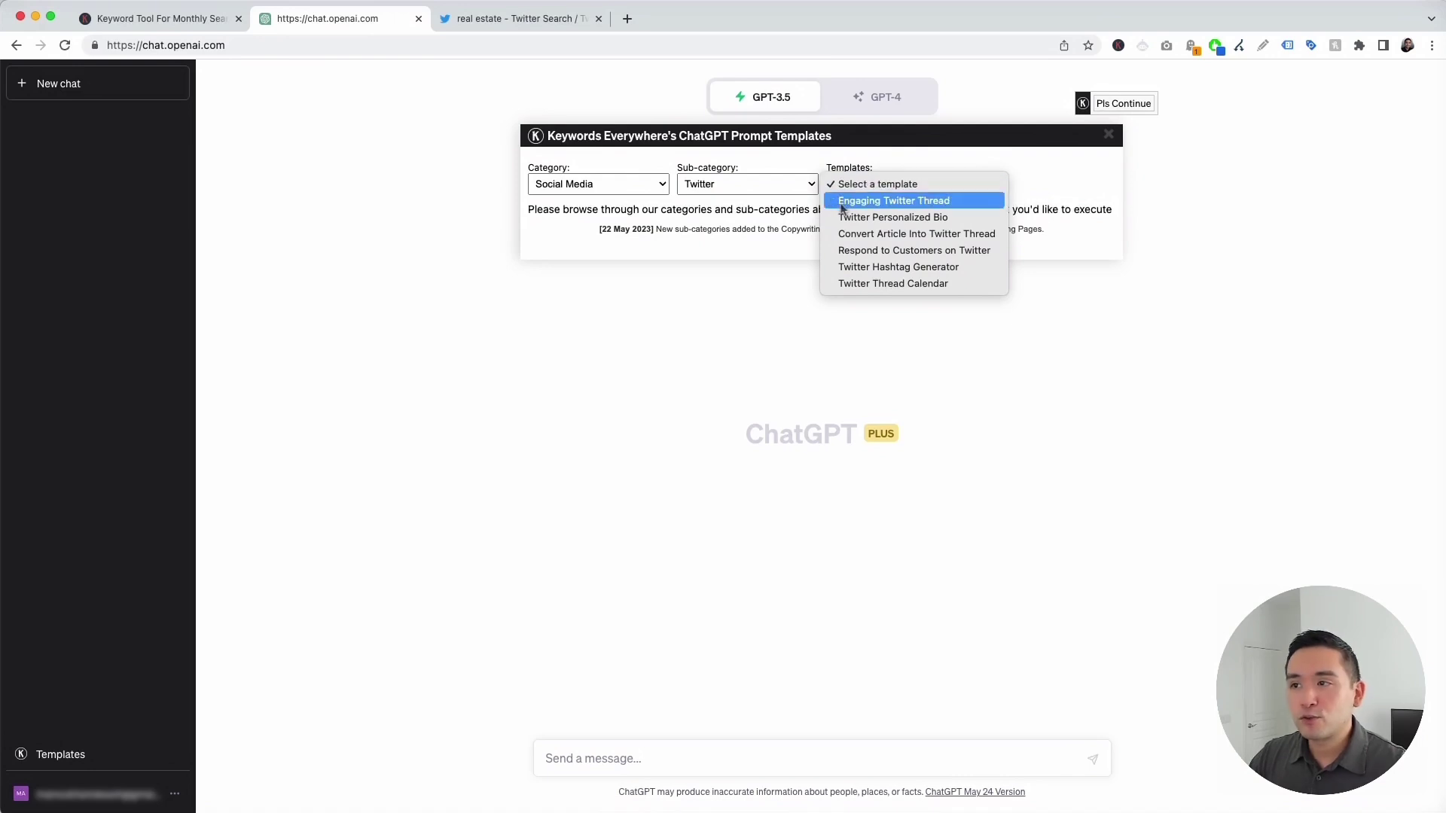
click(904, 202)
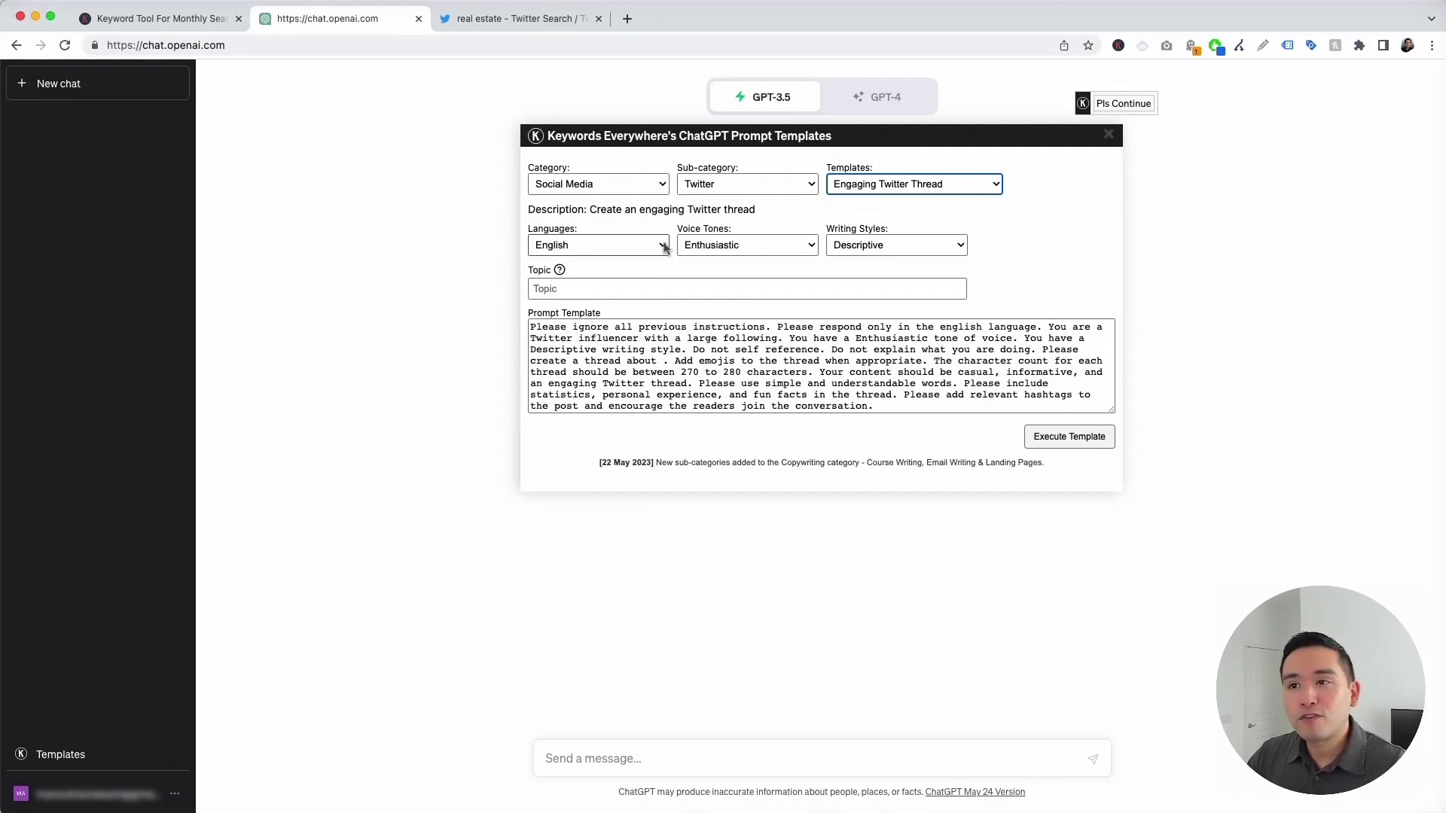
Step: Fill in the template with English, an Enthusiastic voice tone, a Conversational writing style and the topic "investing in real estate"
click(663, 249)
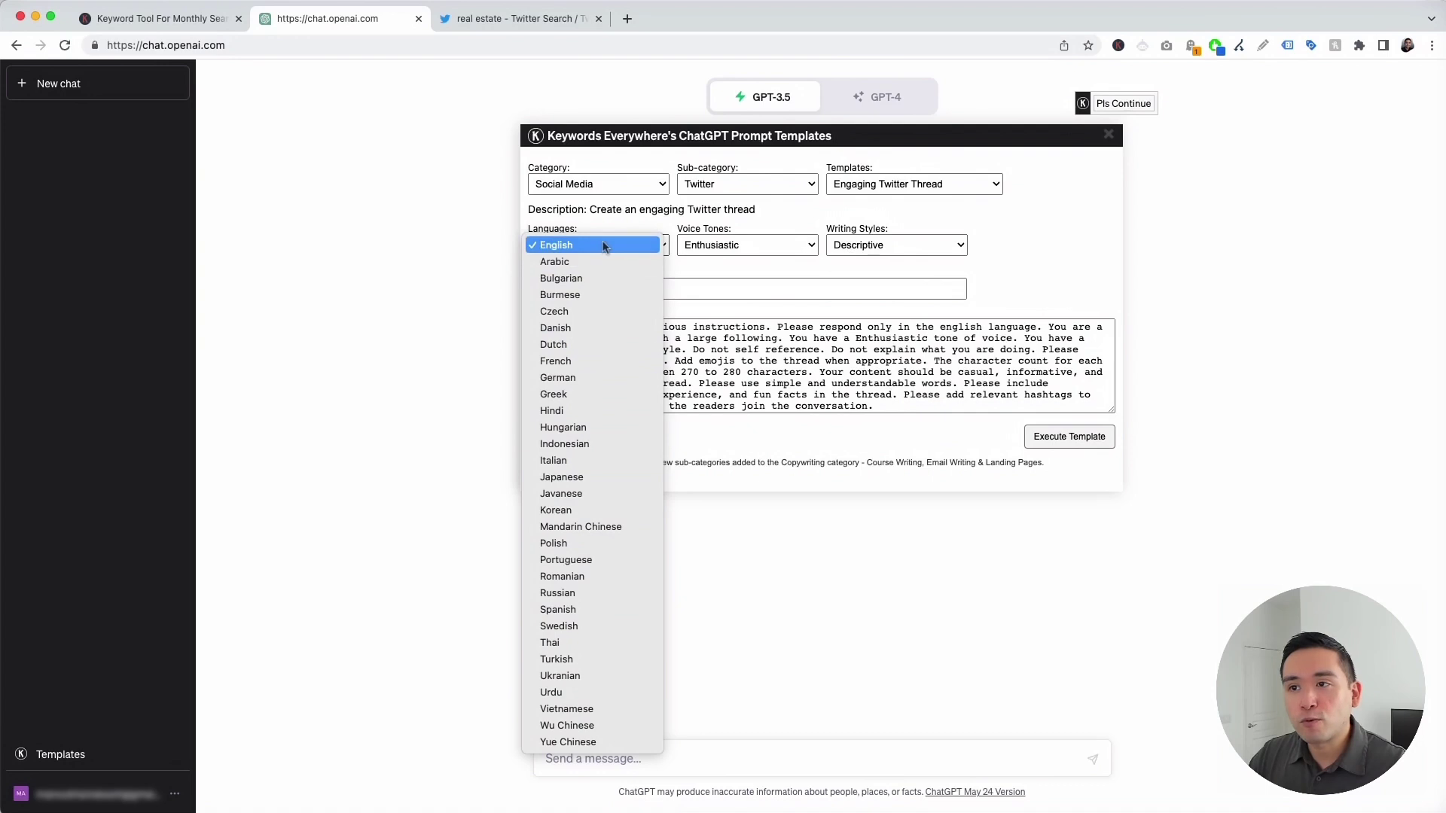
click(582, 247)
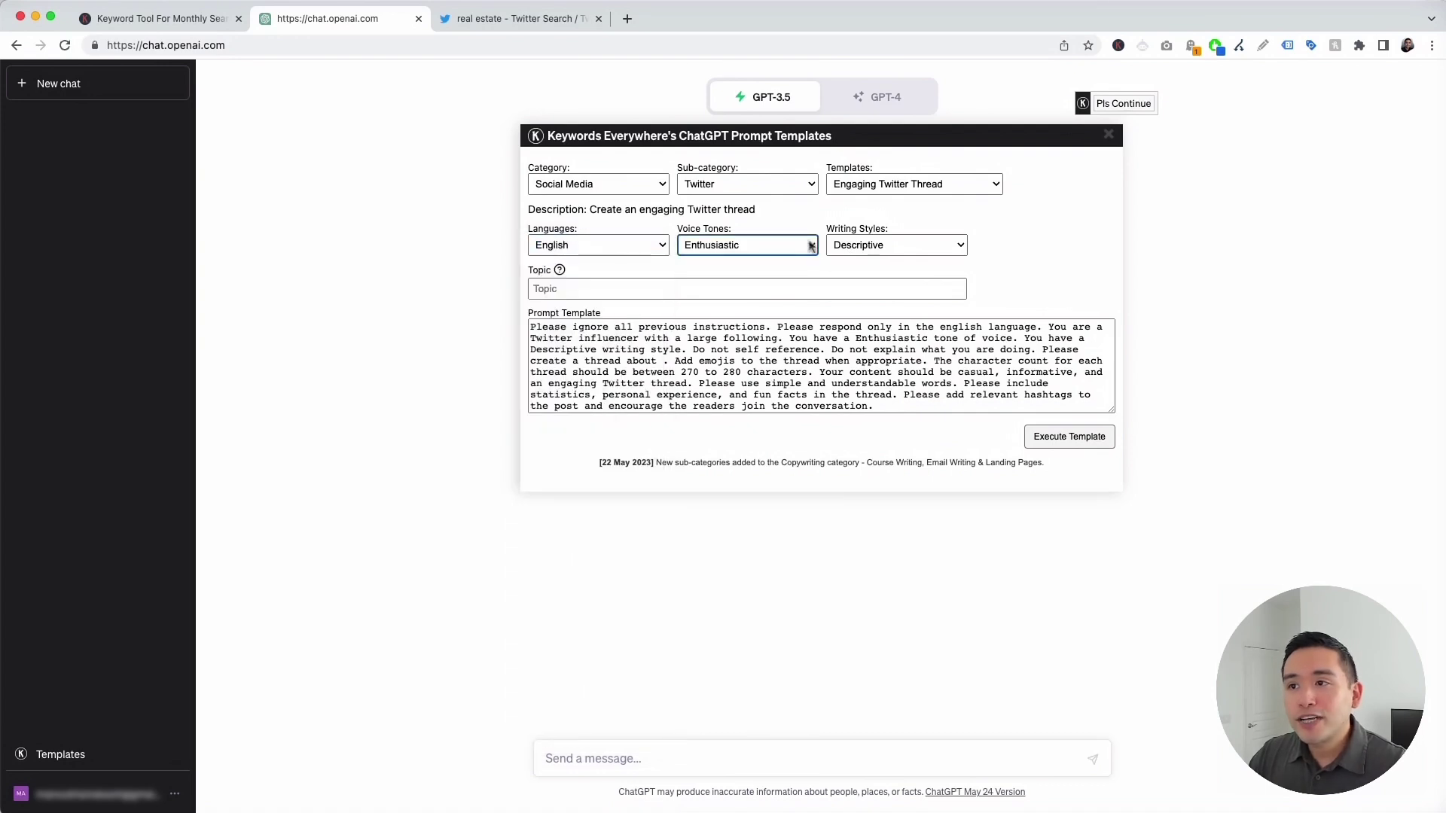
click(775, 245)
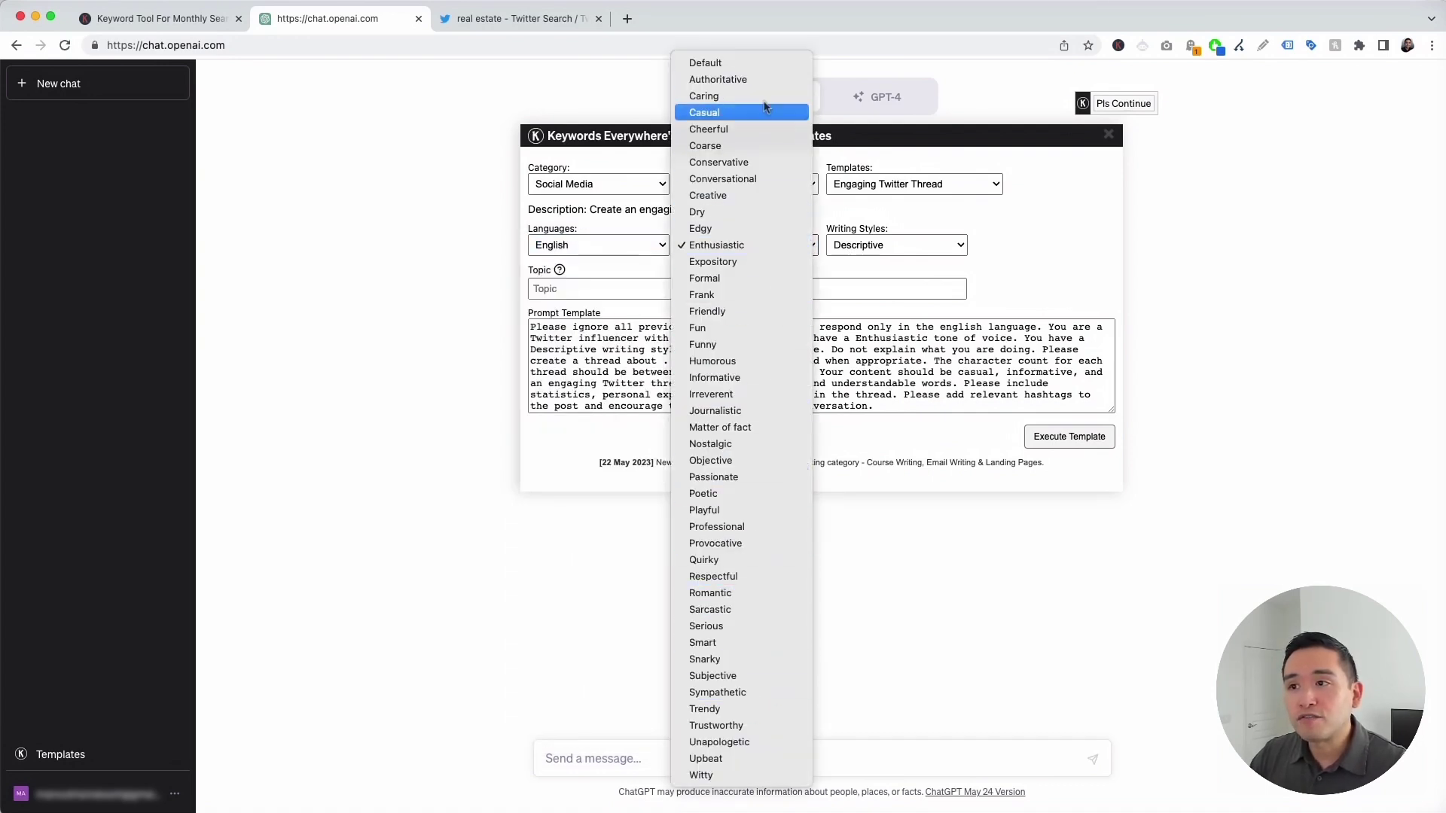
click(771, 249)
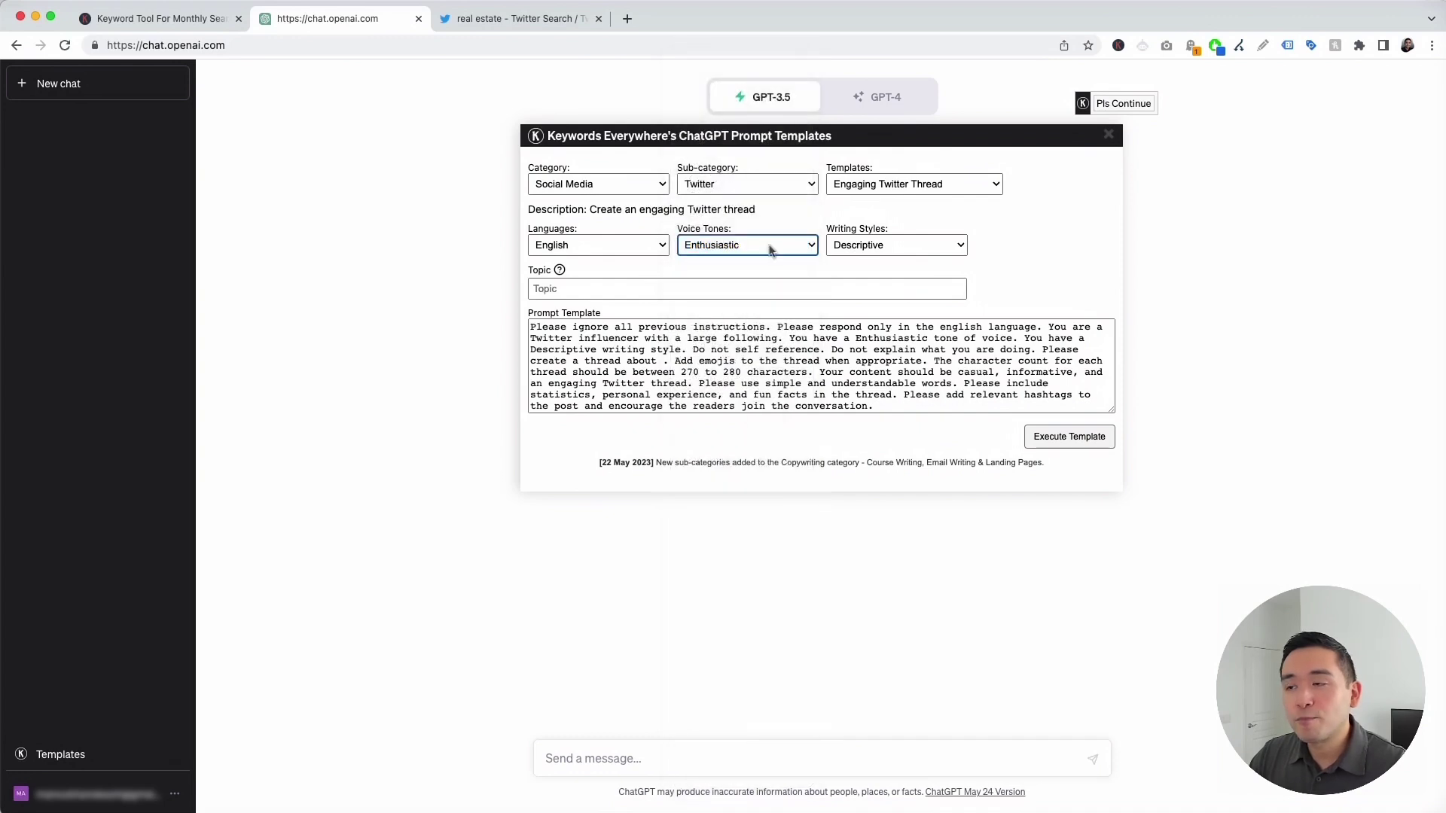
click(953, 245)
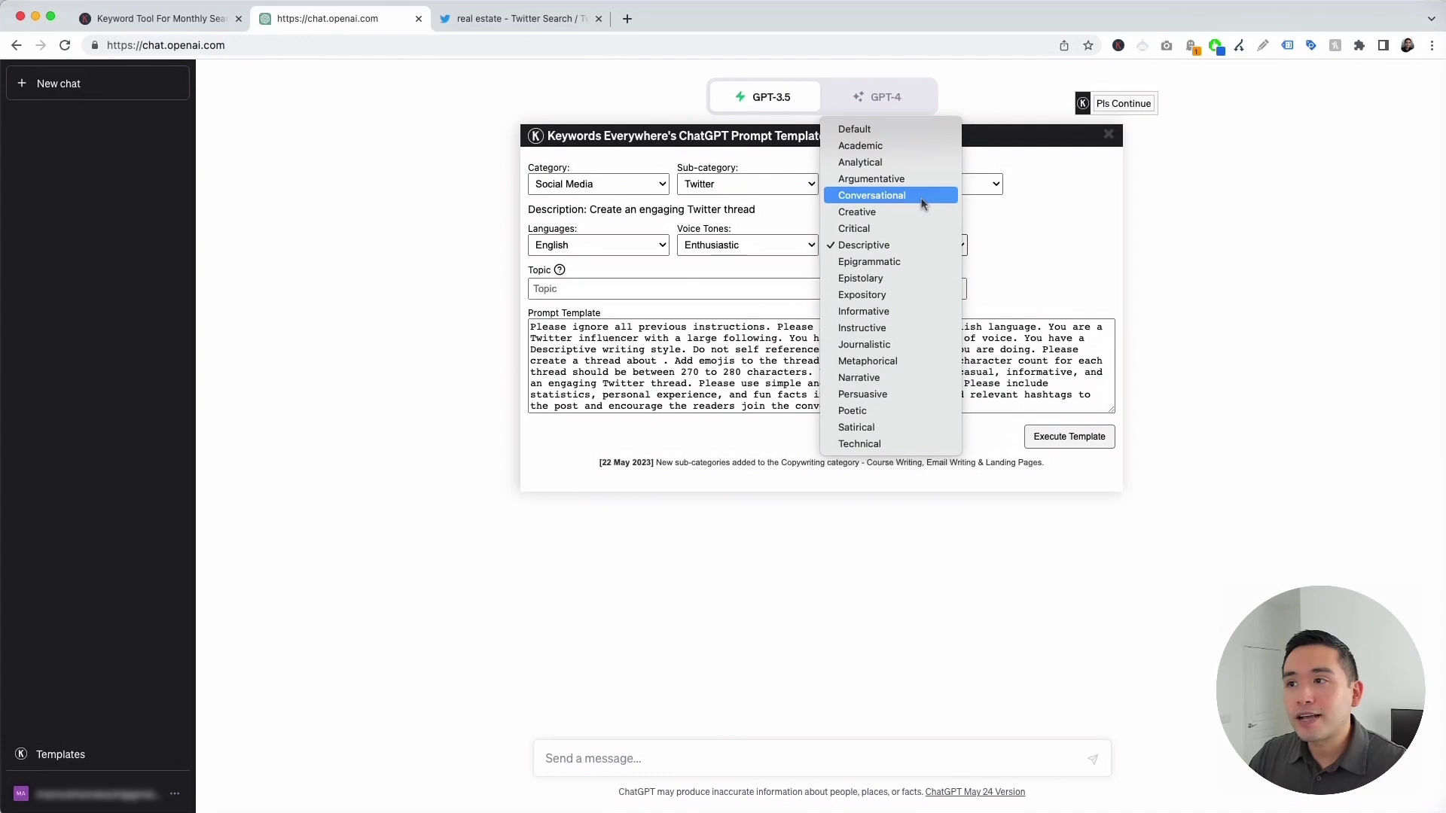
click(922, 202)
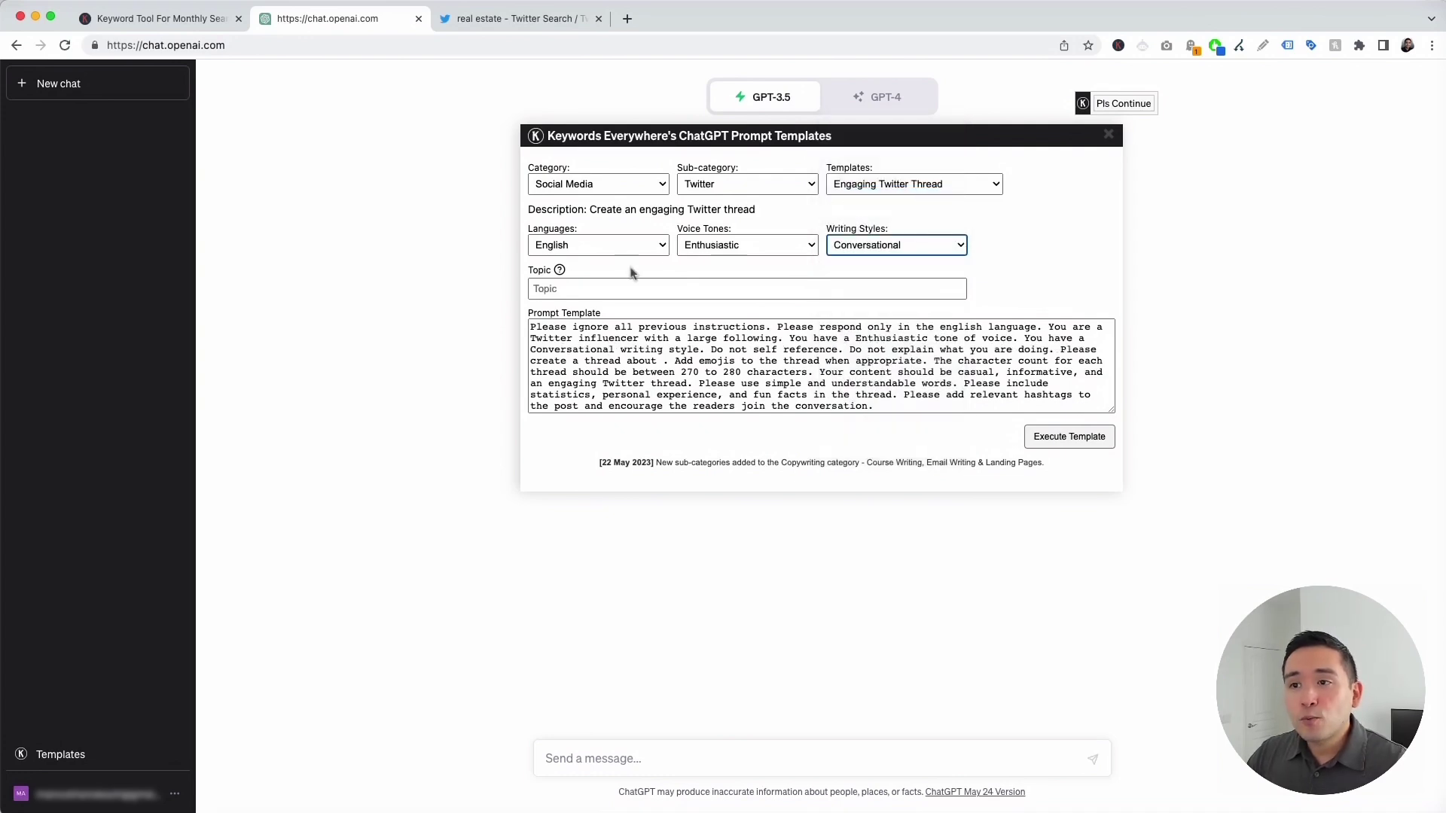
click(572, 290)
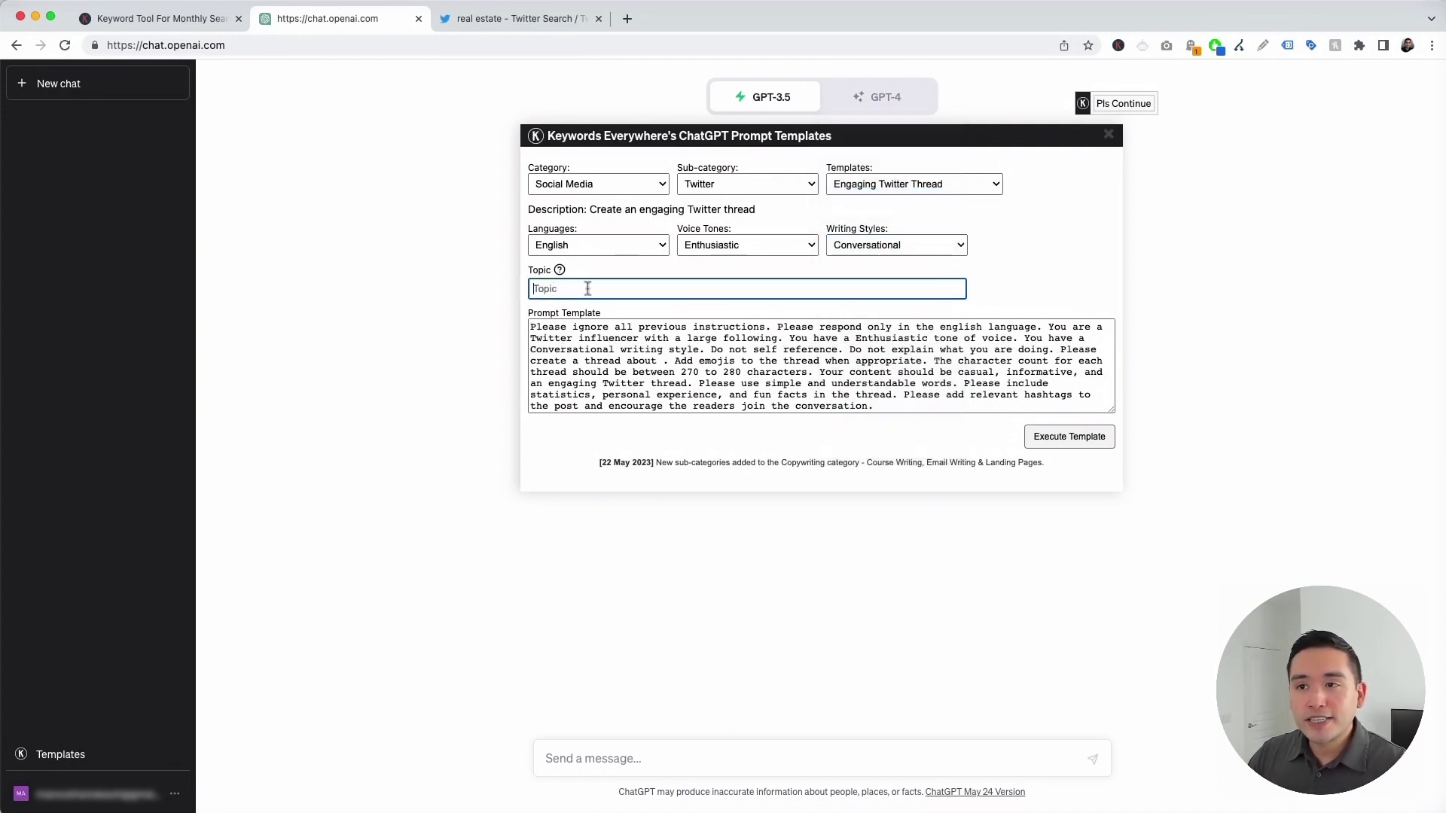
text(investing in real estate)
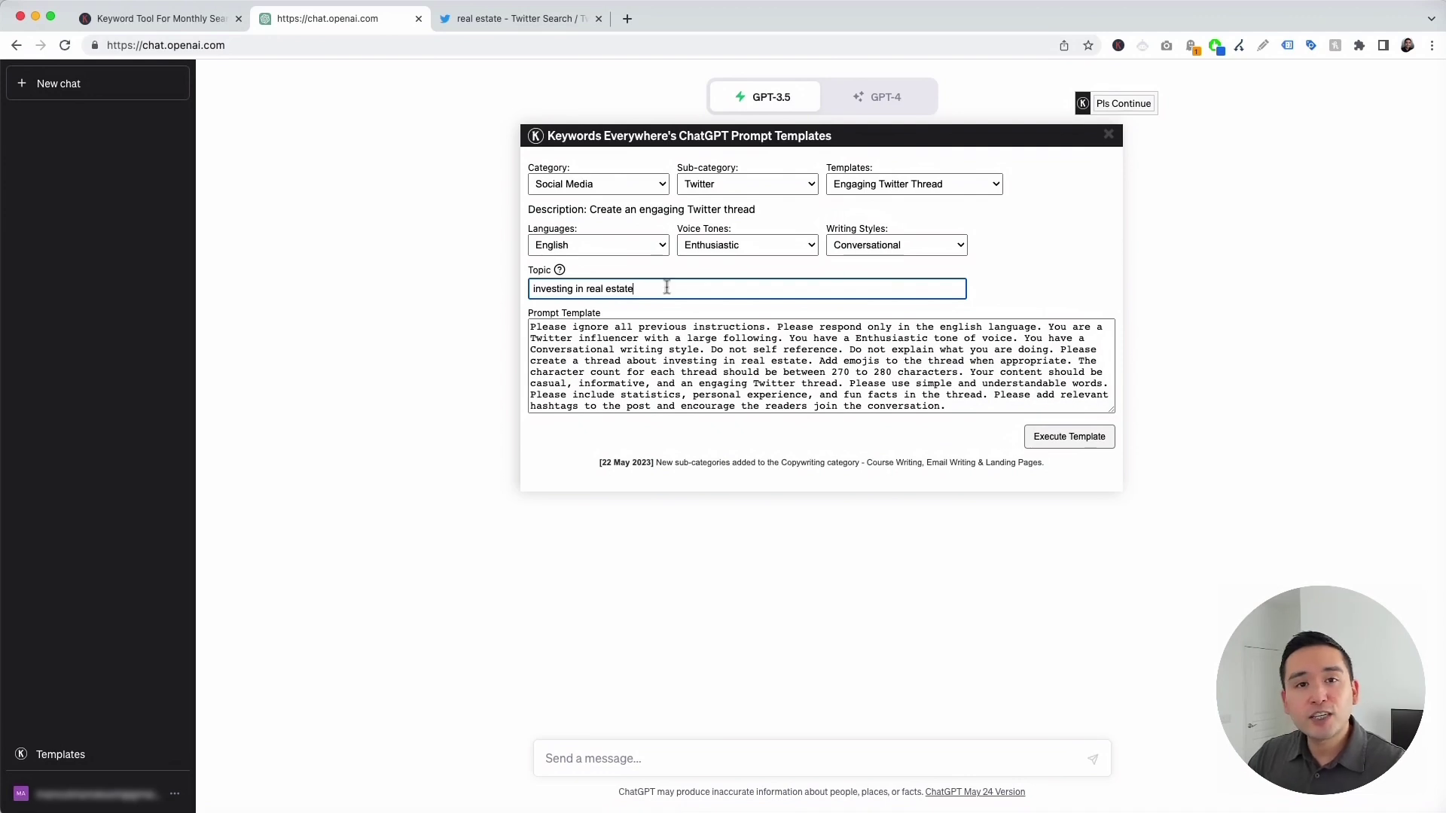
Step: Examine the prompt template text, checking how it uses the chosen voice tone, writing style and topic
drag(530, 327, 941, 406)
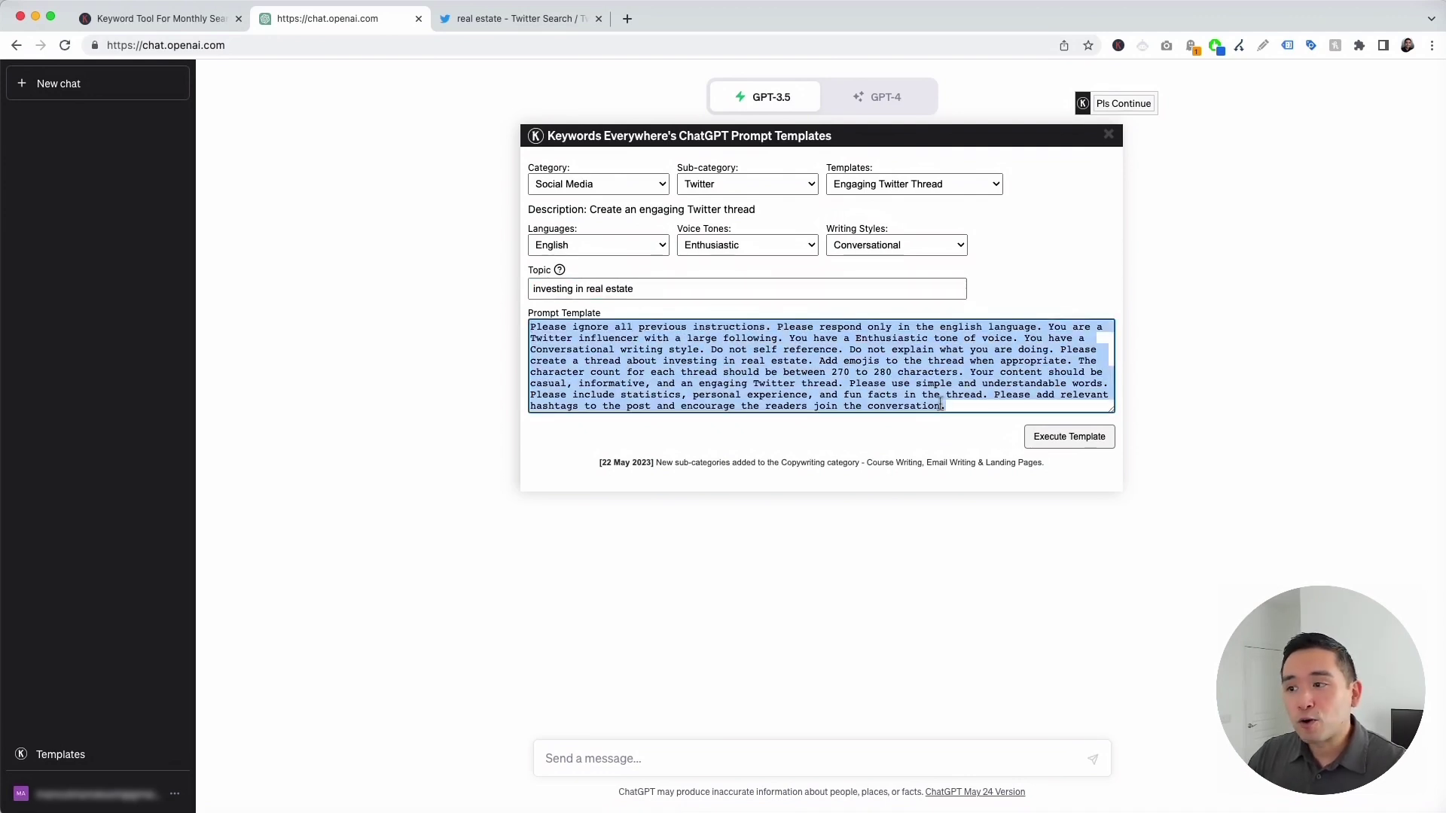
click(949, 406)
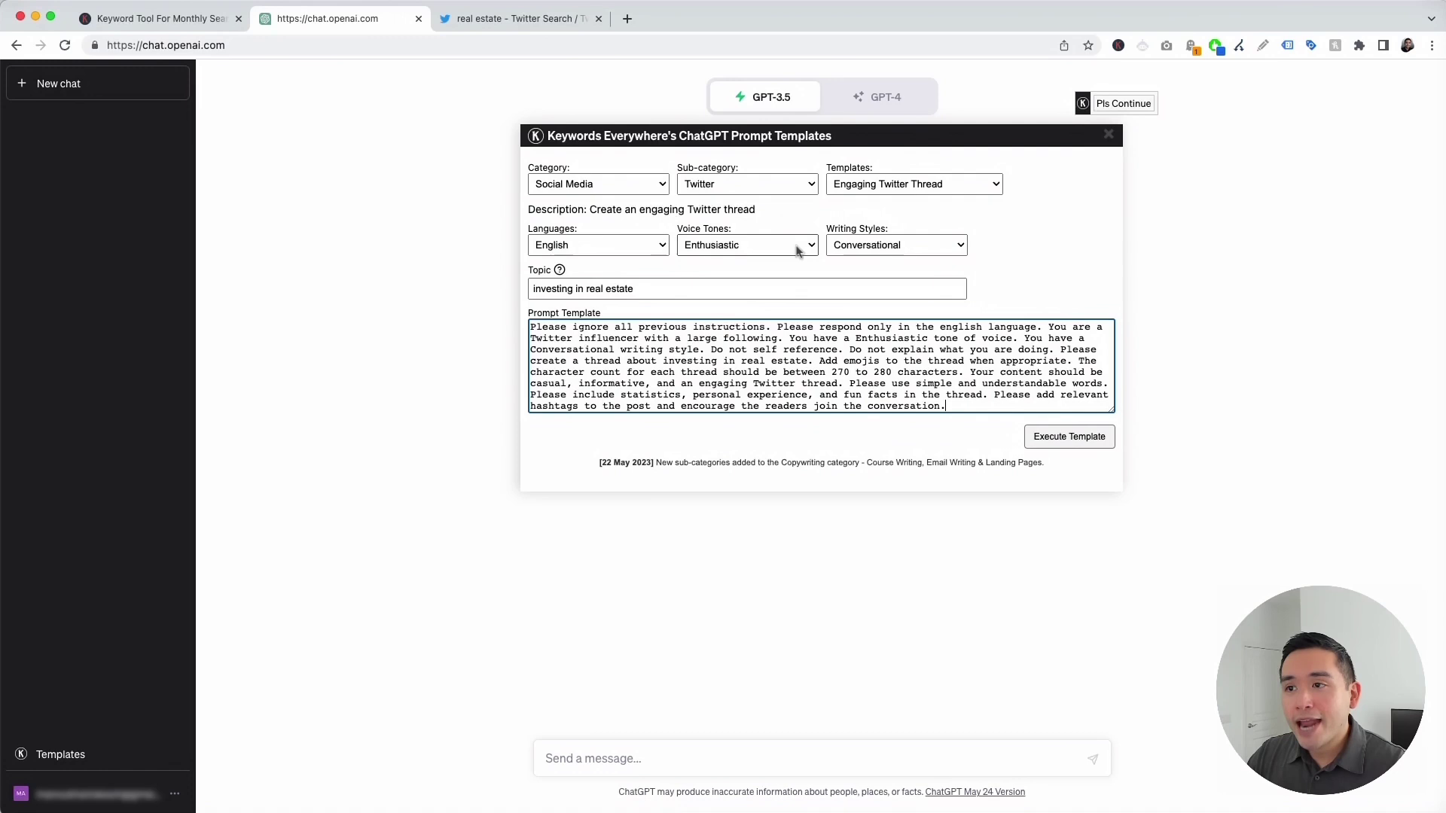
drag(531, 327, 966, 405)
click(966, 403)
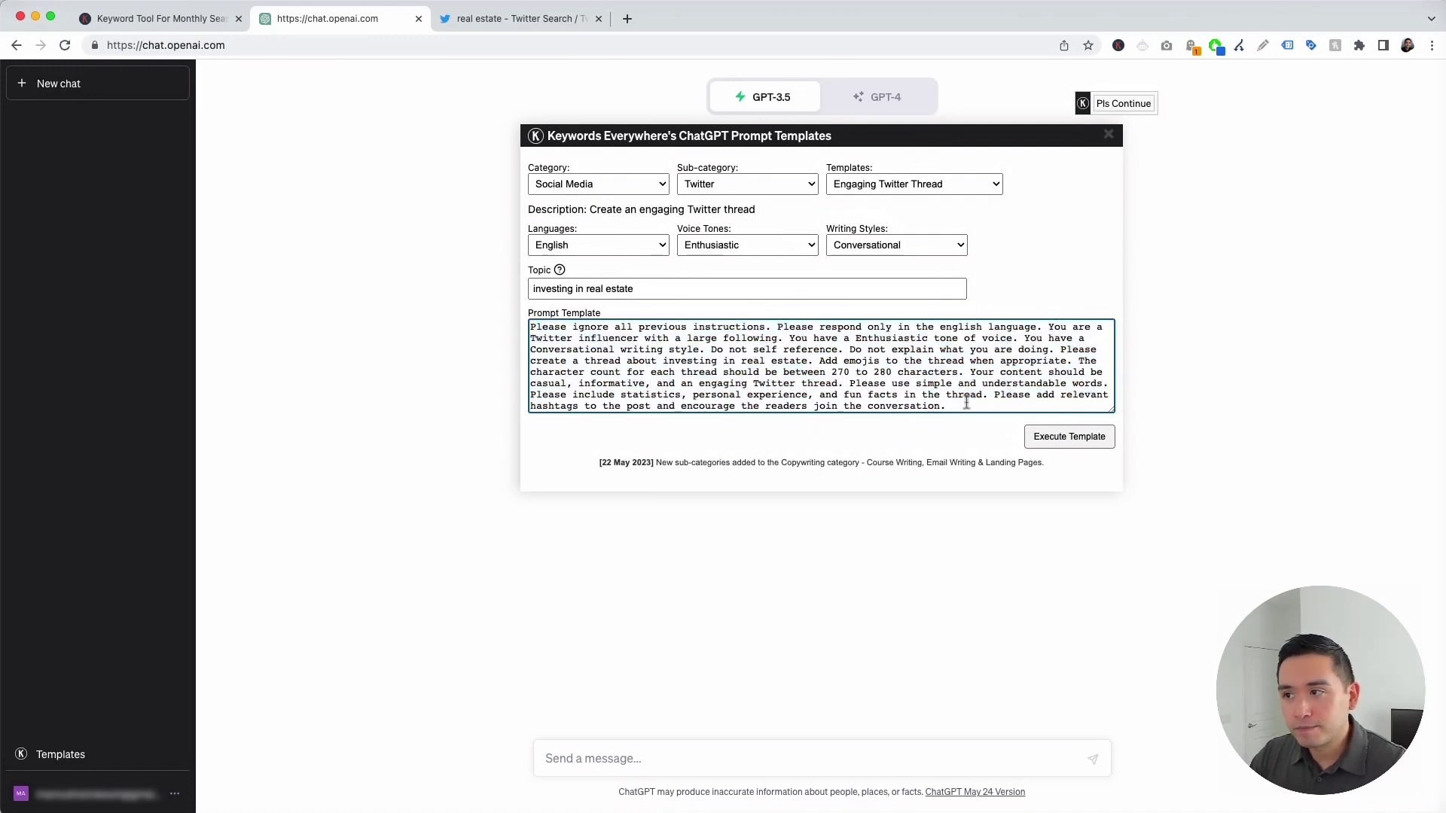
drag(789, 340, 690, 351)
click(1003, 336)
click(692, 351)
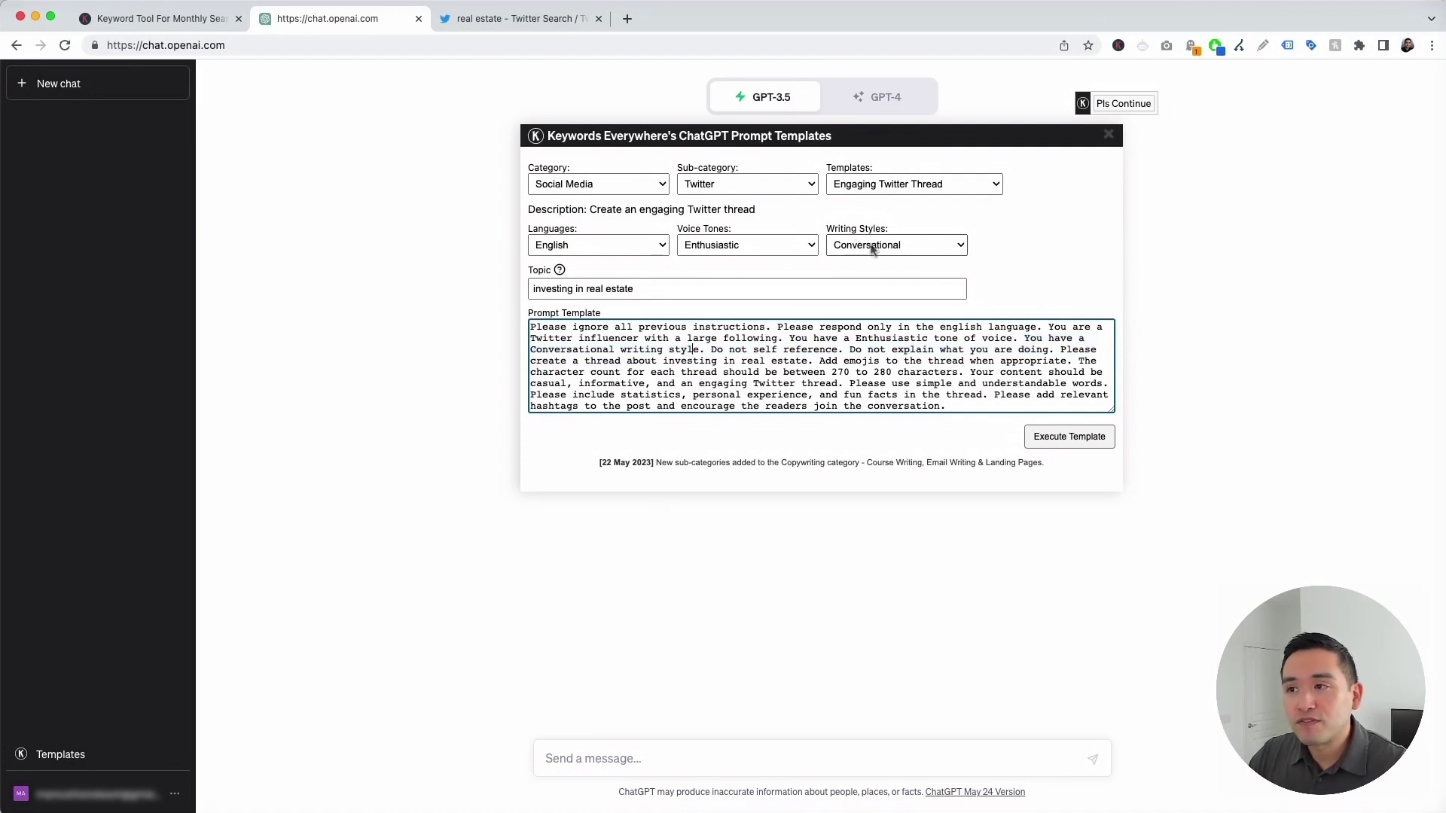
drag(1060, 350, 809, 362)
click(810, 360)
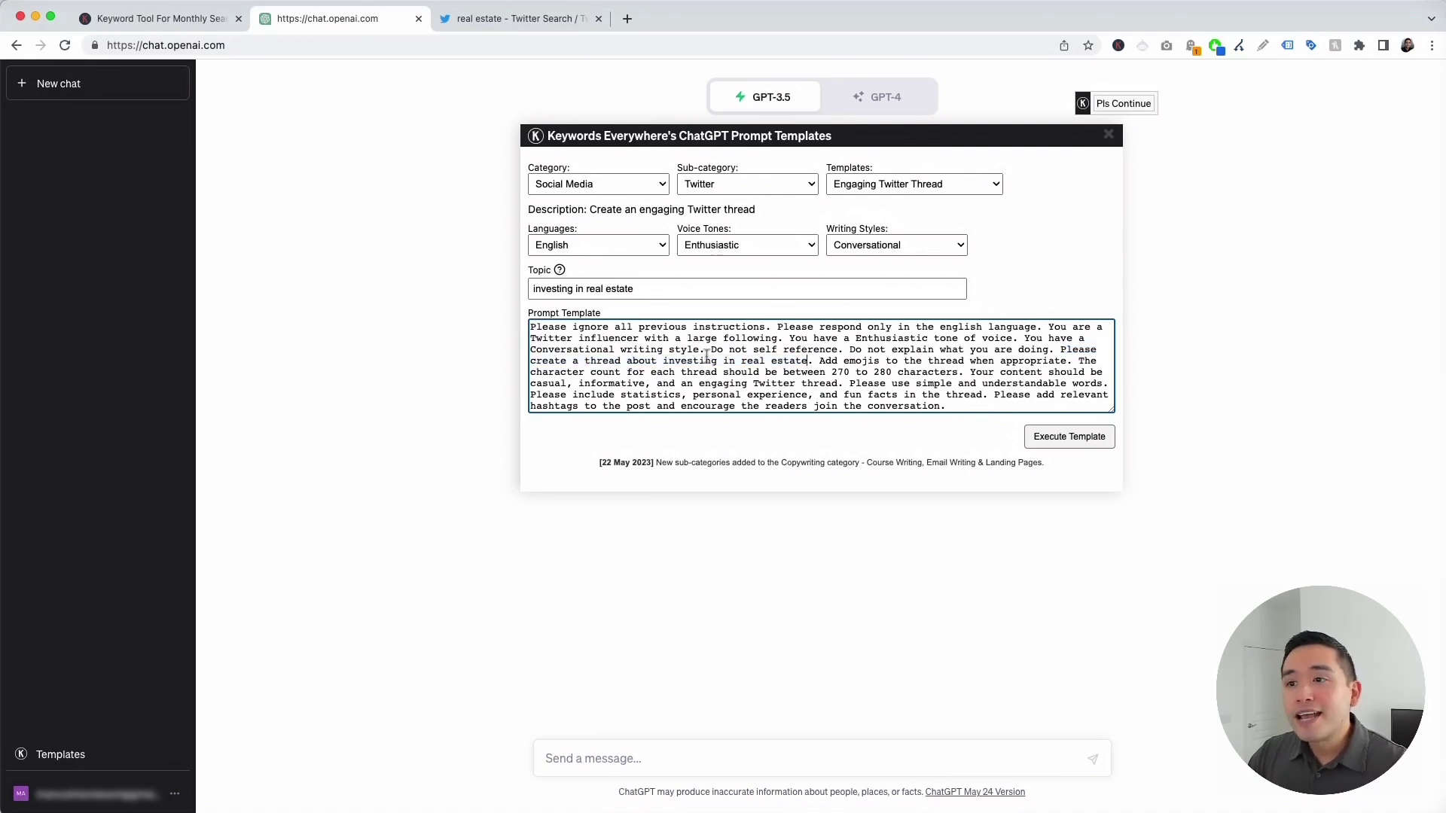
drag(558, 332, 946, 407)
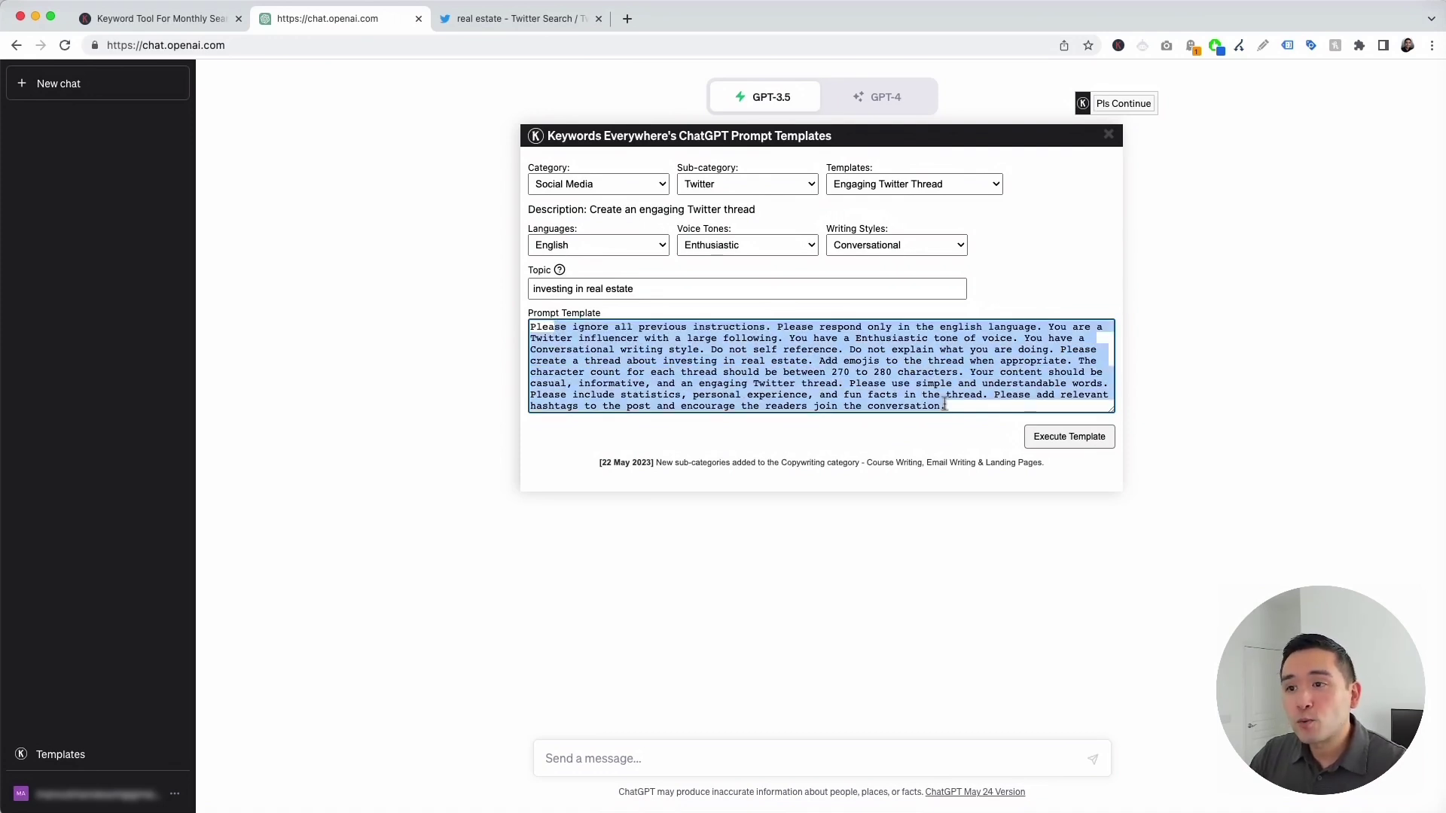
click(945, 406)
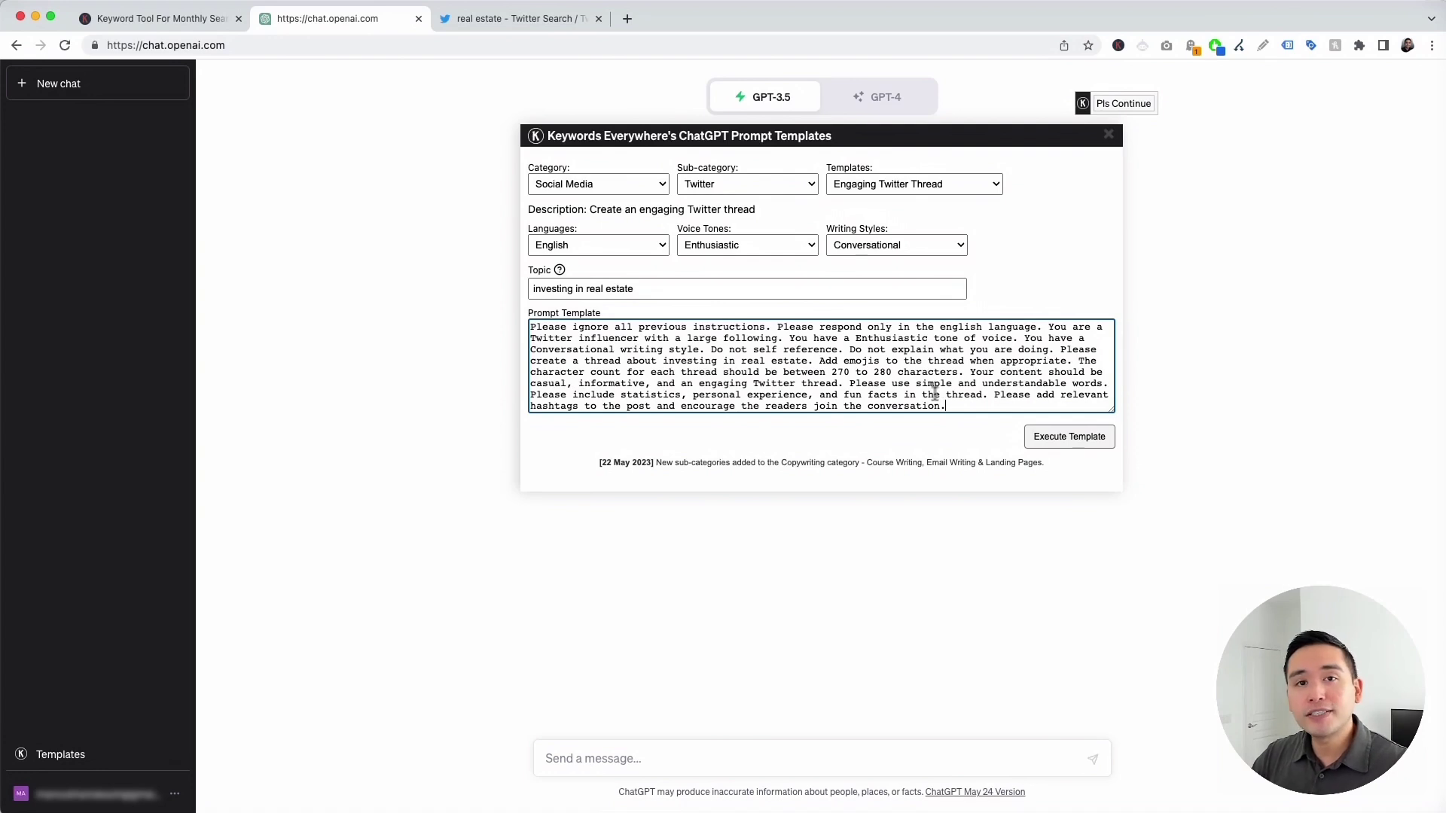
drag(946, 407, 551, 329)
click(549, 328)
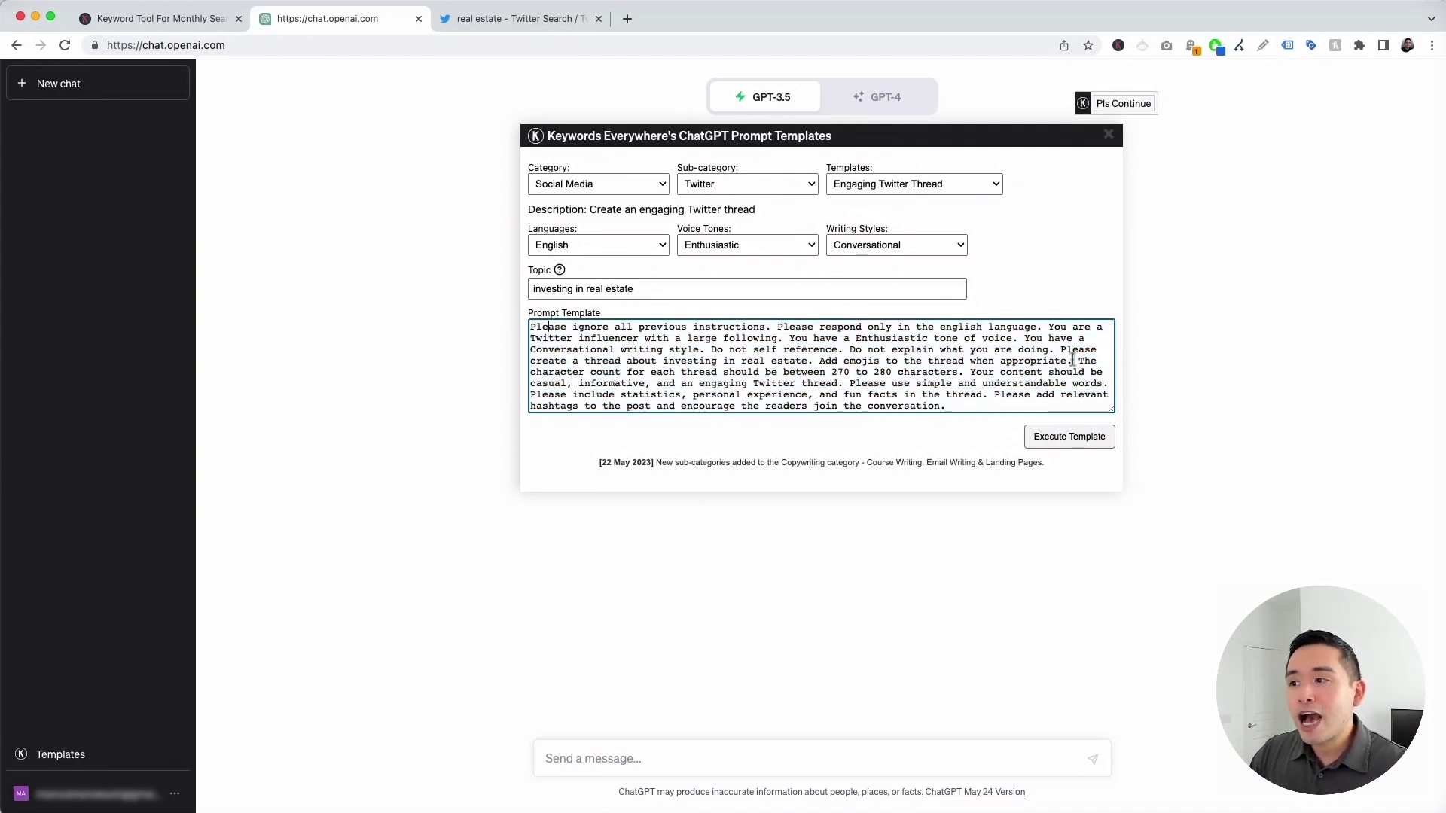
Step: Execute the template to generate the Twitter thread about investing in real estate
click(1069, 437)
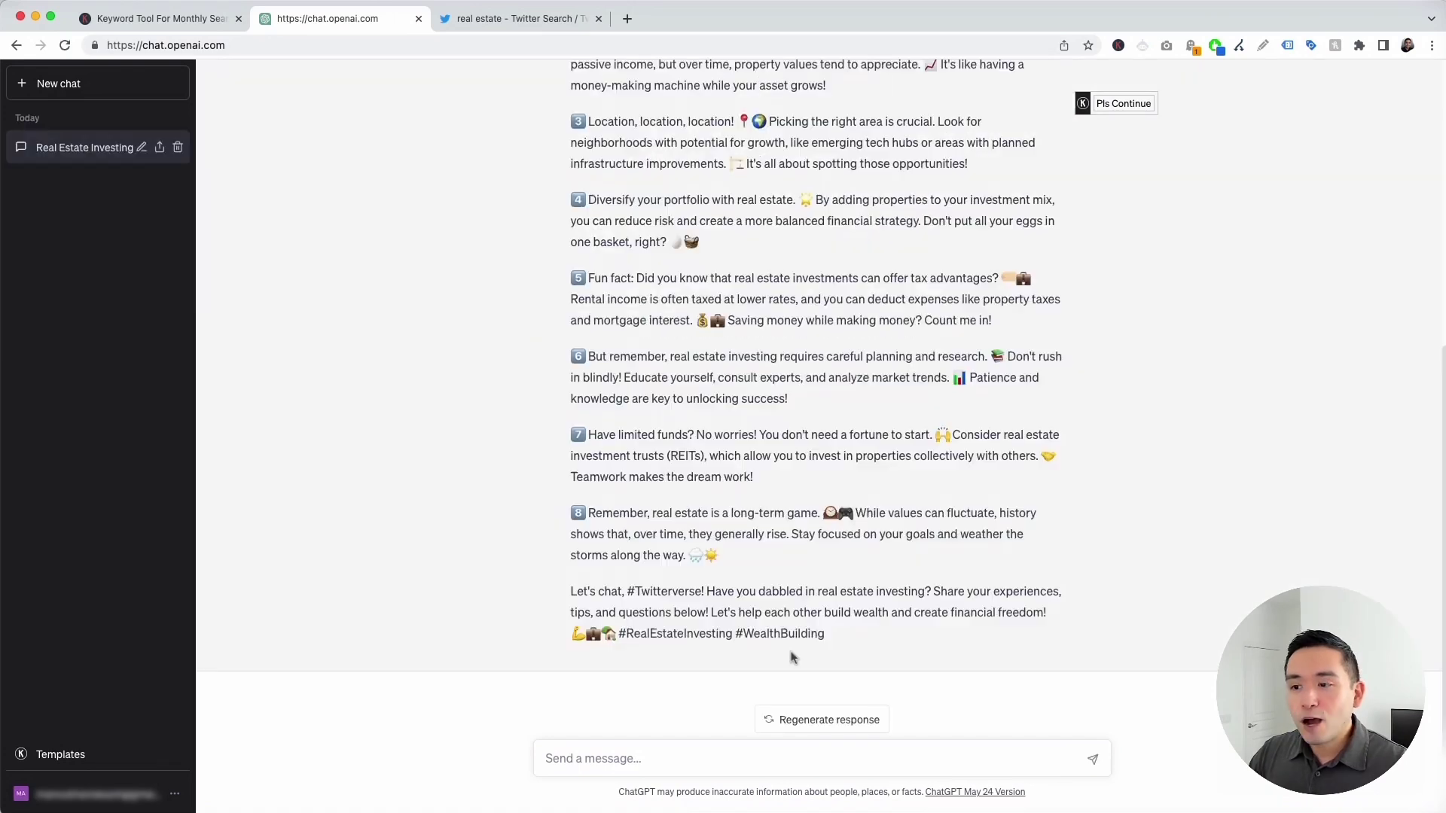
scroll(789, 636, up, 5)
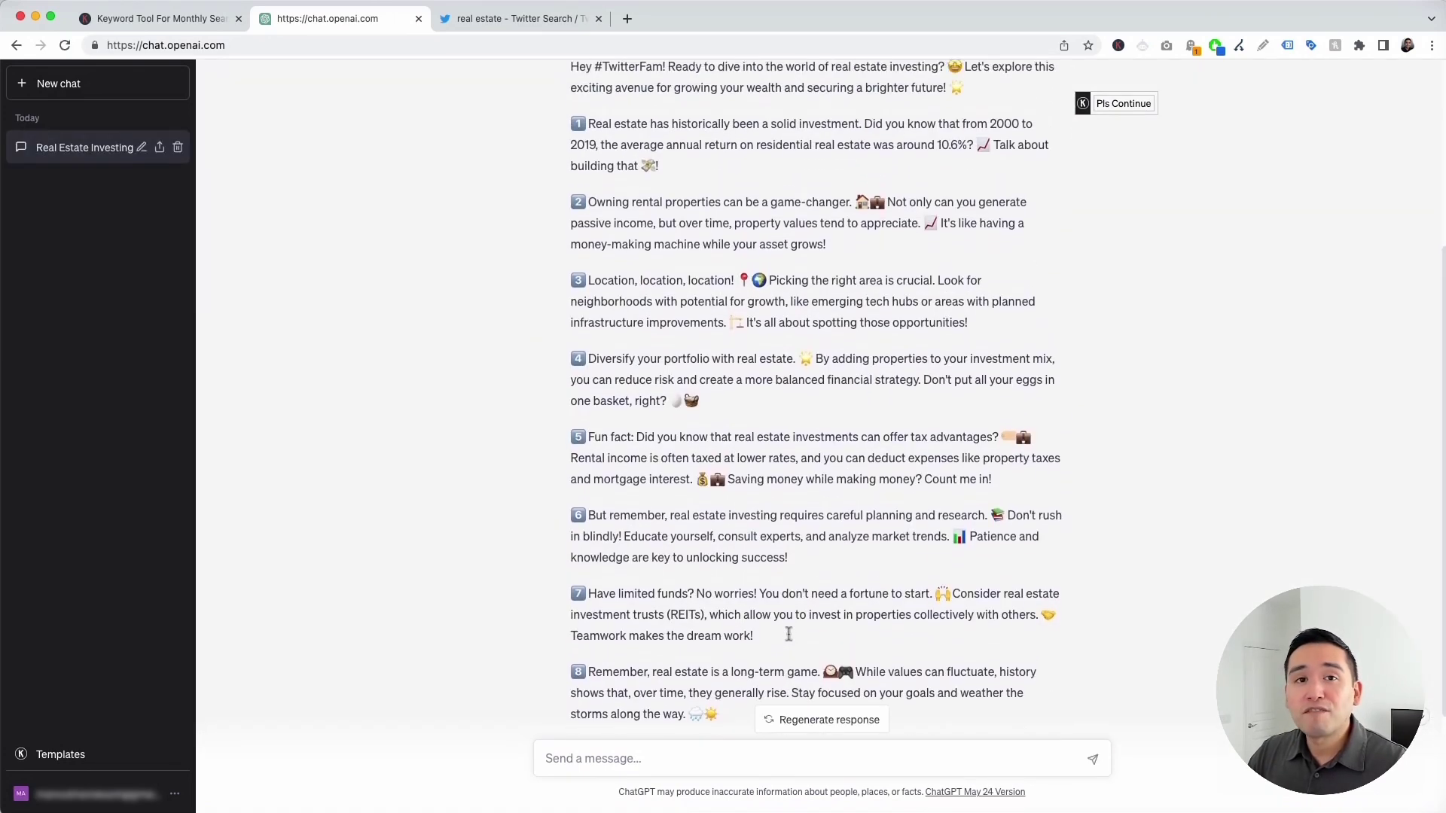
scroll(786, 481, up, 3)
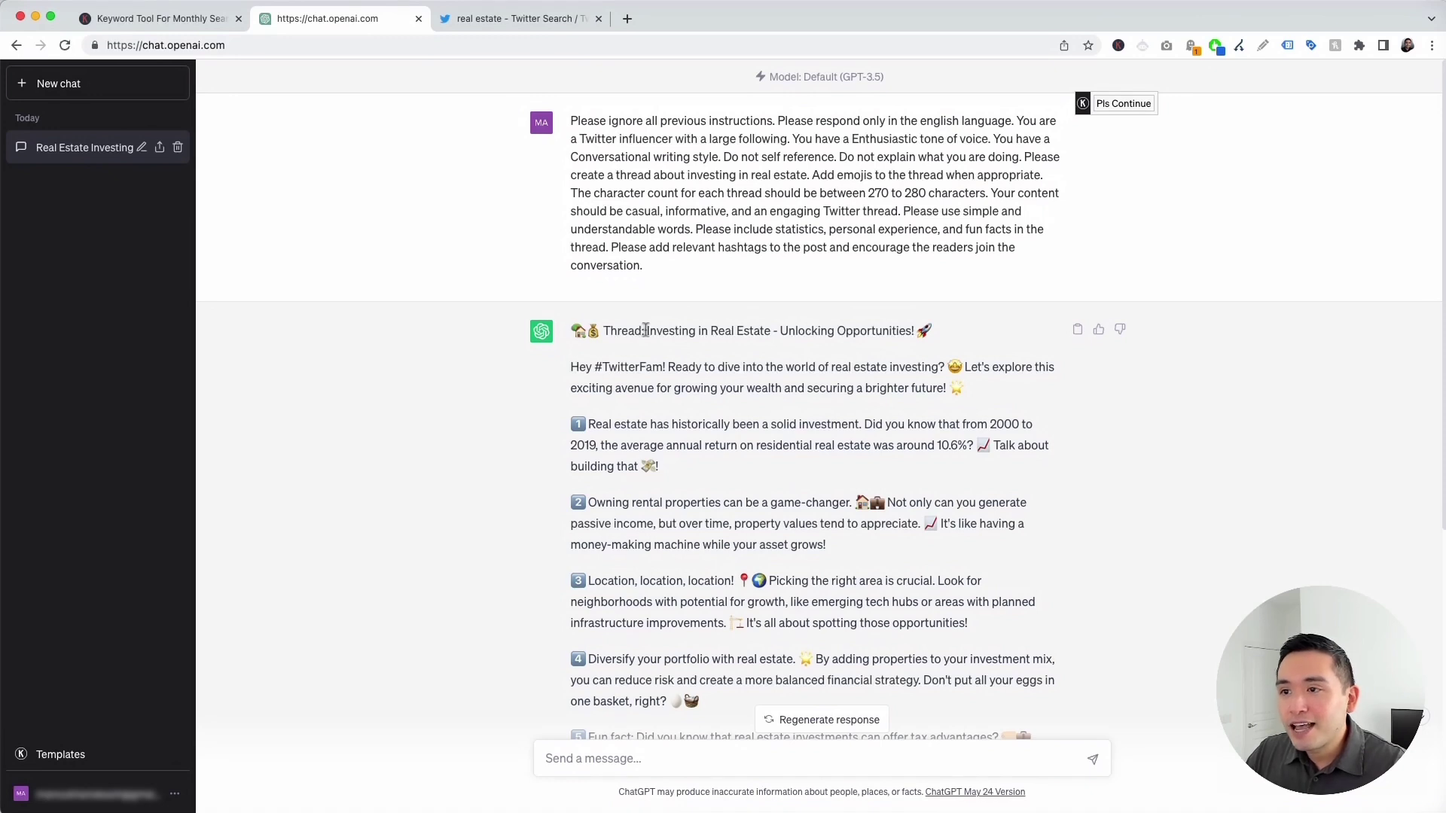
Step: Read through the generated Twitter thread, examining its title, introduction, numbered posts and hashtags
drag(675, 332, 948, 386)
drag(591, 407, 753, 631)
scroll(715, 426, down, 3)
scroll(712, 437, down, 1)
click(687, 668)
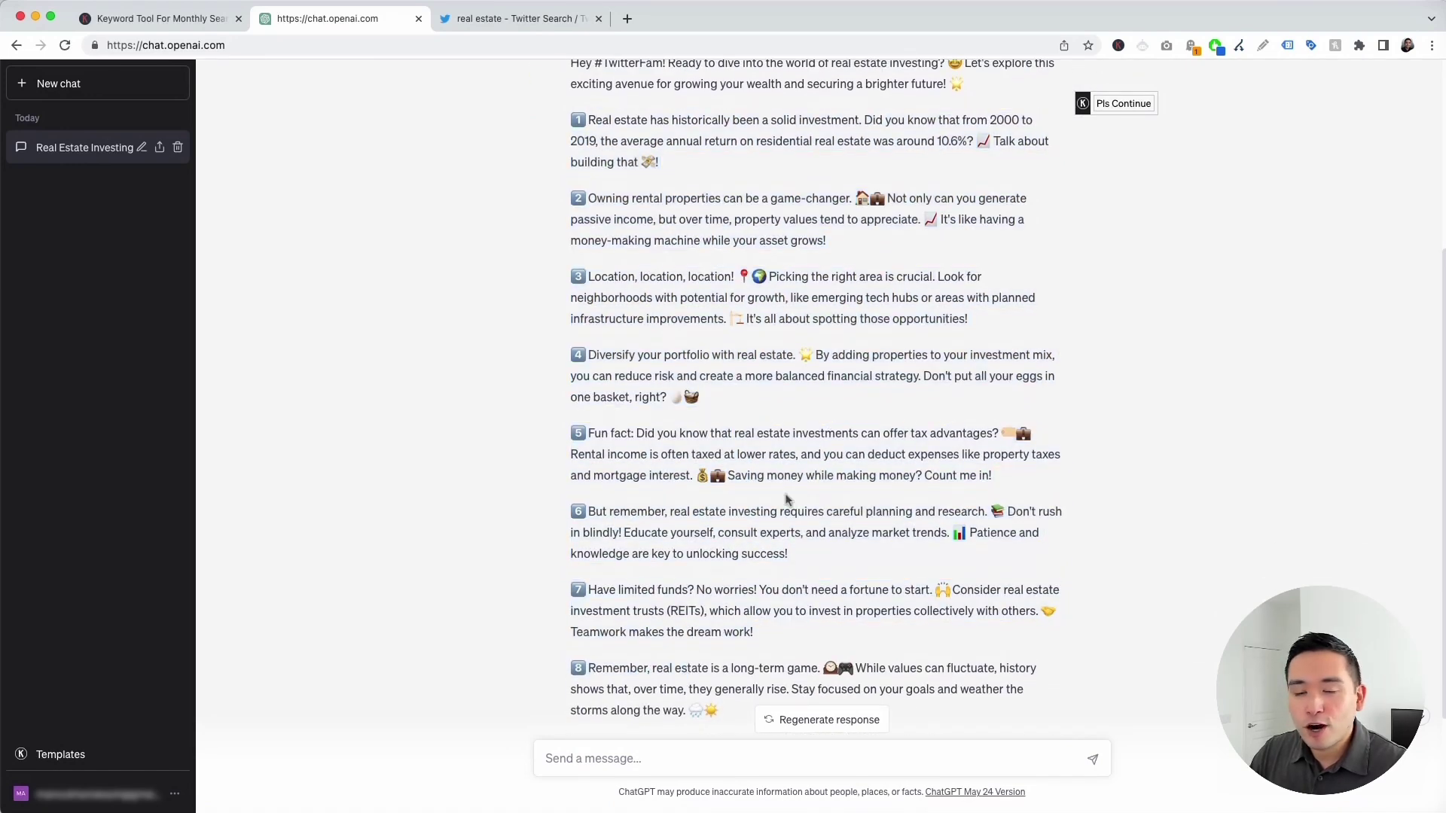
scroll(787, 500, up, 4)
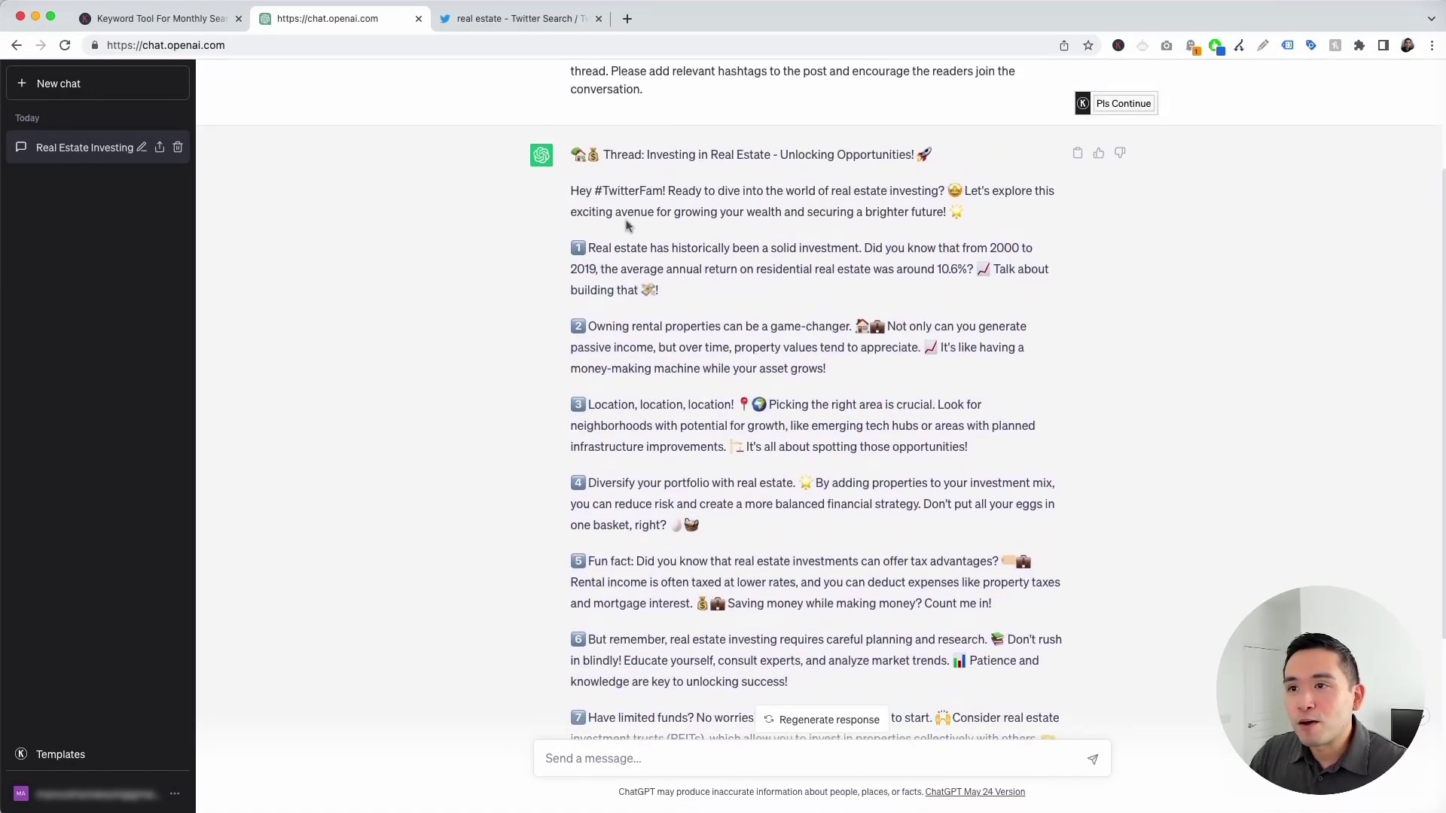
drag(596, 190, 666, 190)
scroll(897, 438, down, 3)
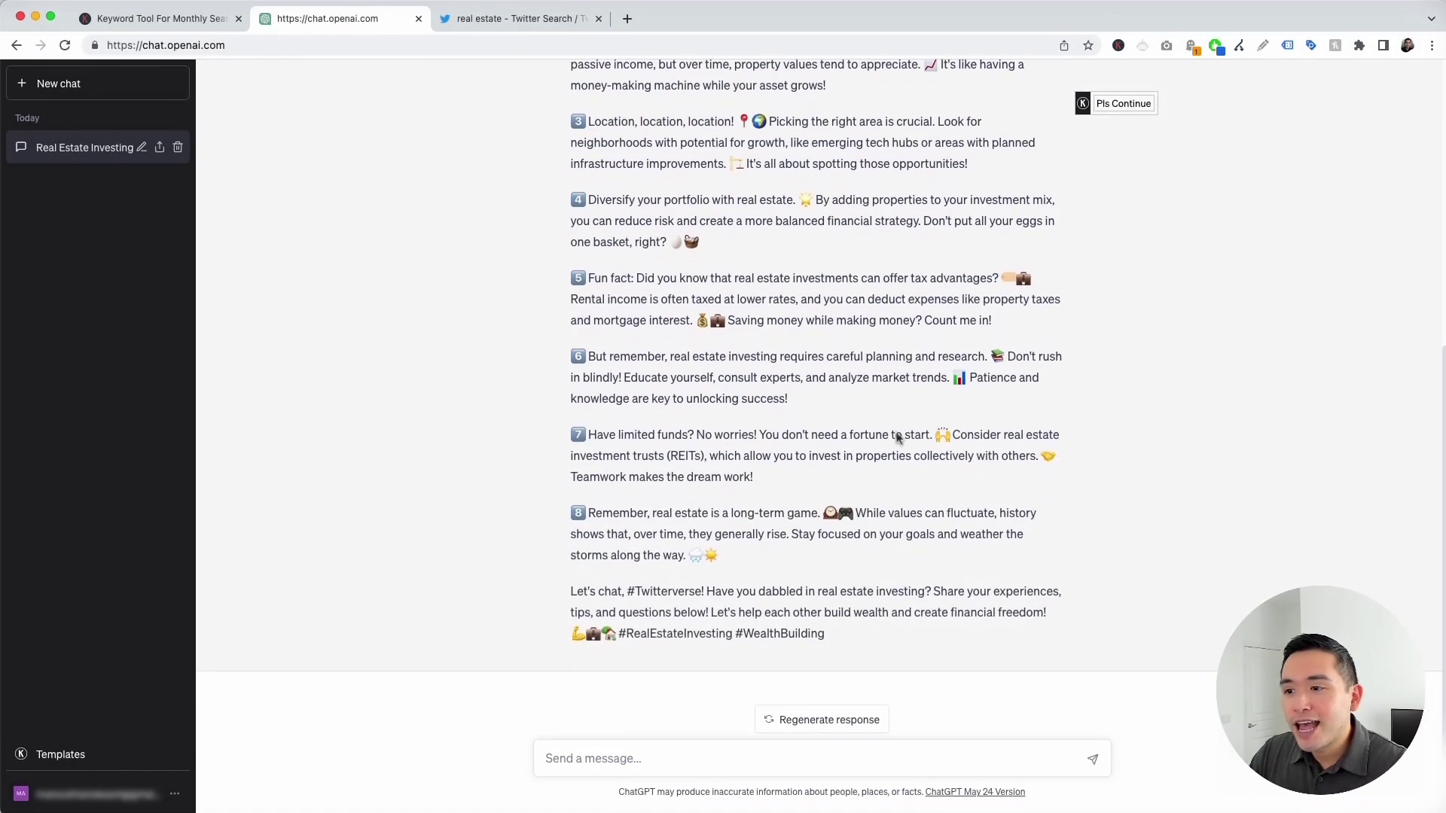
scroll(798, 448, up, 3)
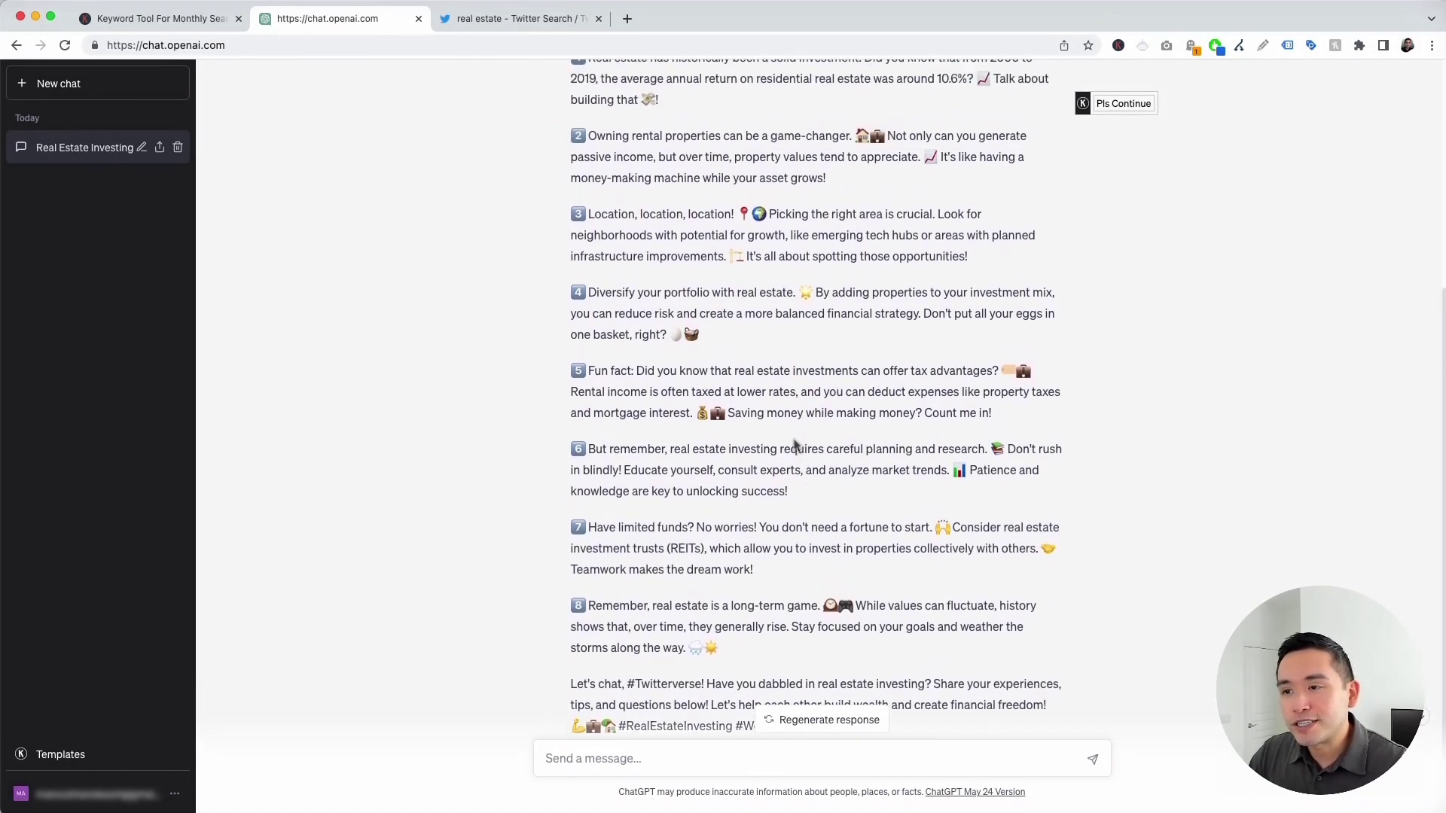
scroll(792, 440, up, 3)
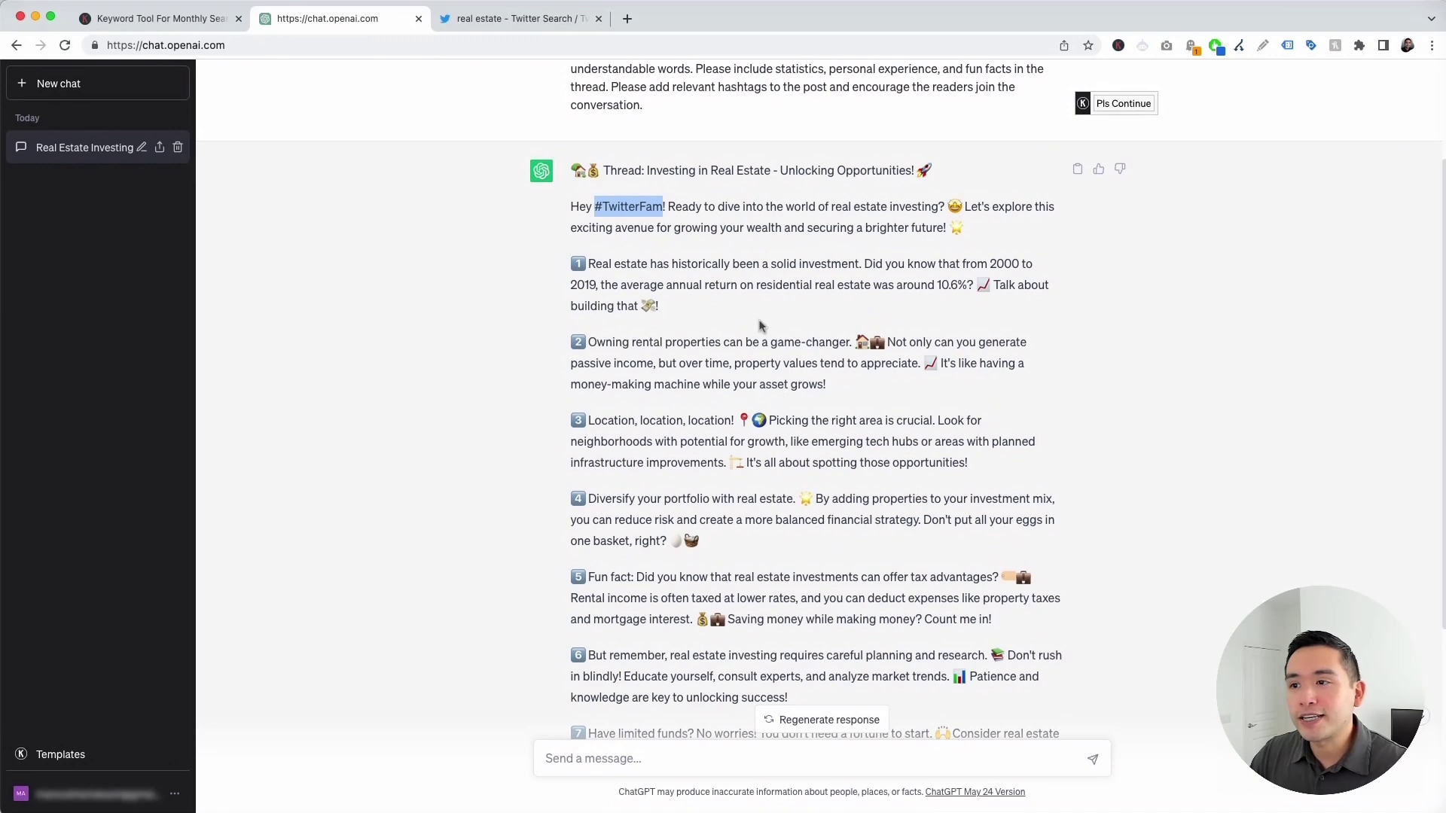
click(682, 396)
scroll(682, 397, down, 1)
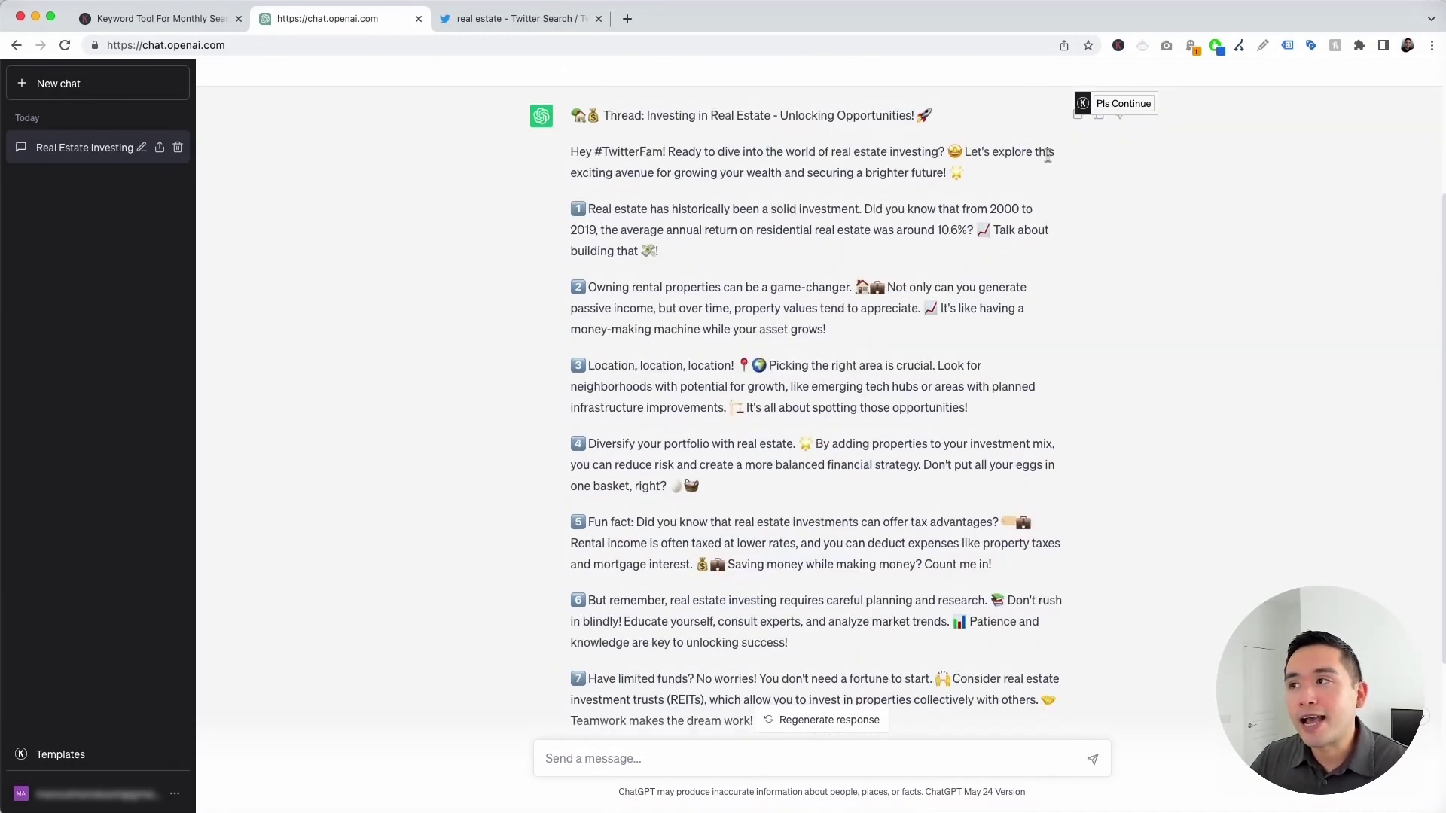
mouse_move(1130, 113)
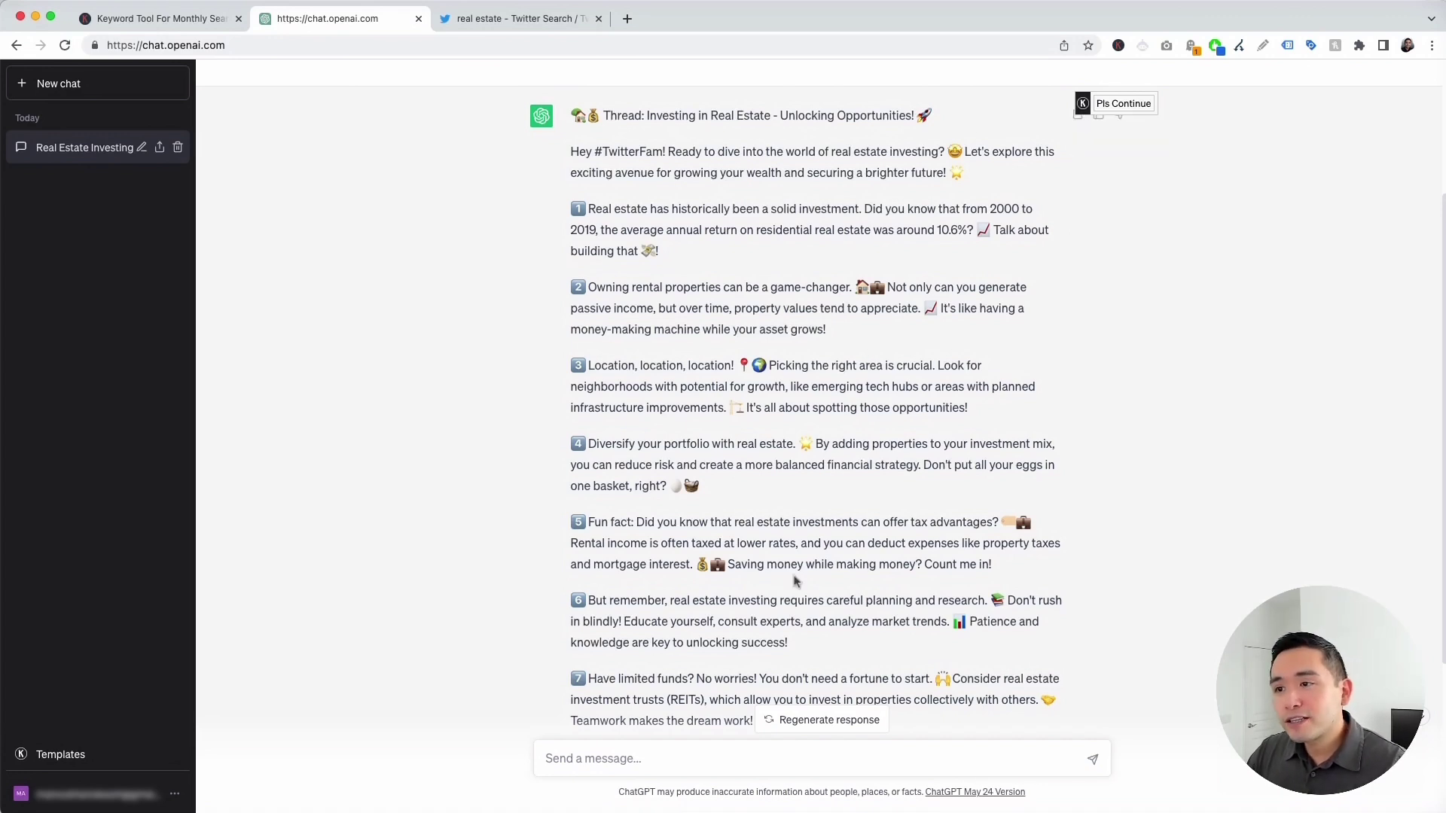
Step: Ask ChatGPT to shorten the generated real estate thread with the request "Please shorten this"
scroll(804, 522, down, 5)
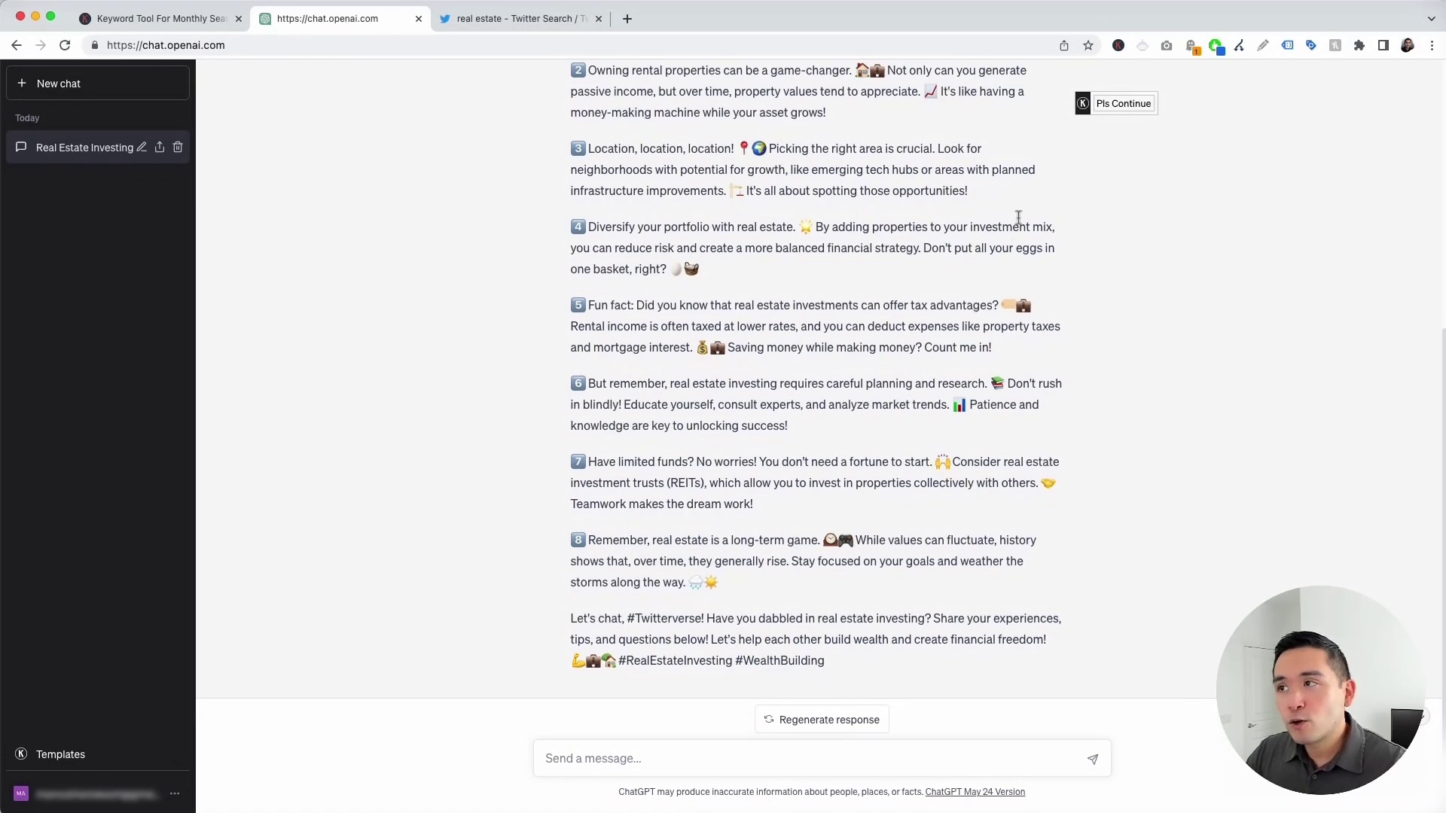
click(1127, 202)
scroll(884, 281, up, 3)
scroll(884, 281, down, 10)
Step: Read through the shortened Twitter thread and compare its numbered posts with the original version
drag(573, 222, 832, 635)
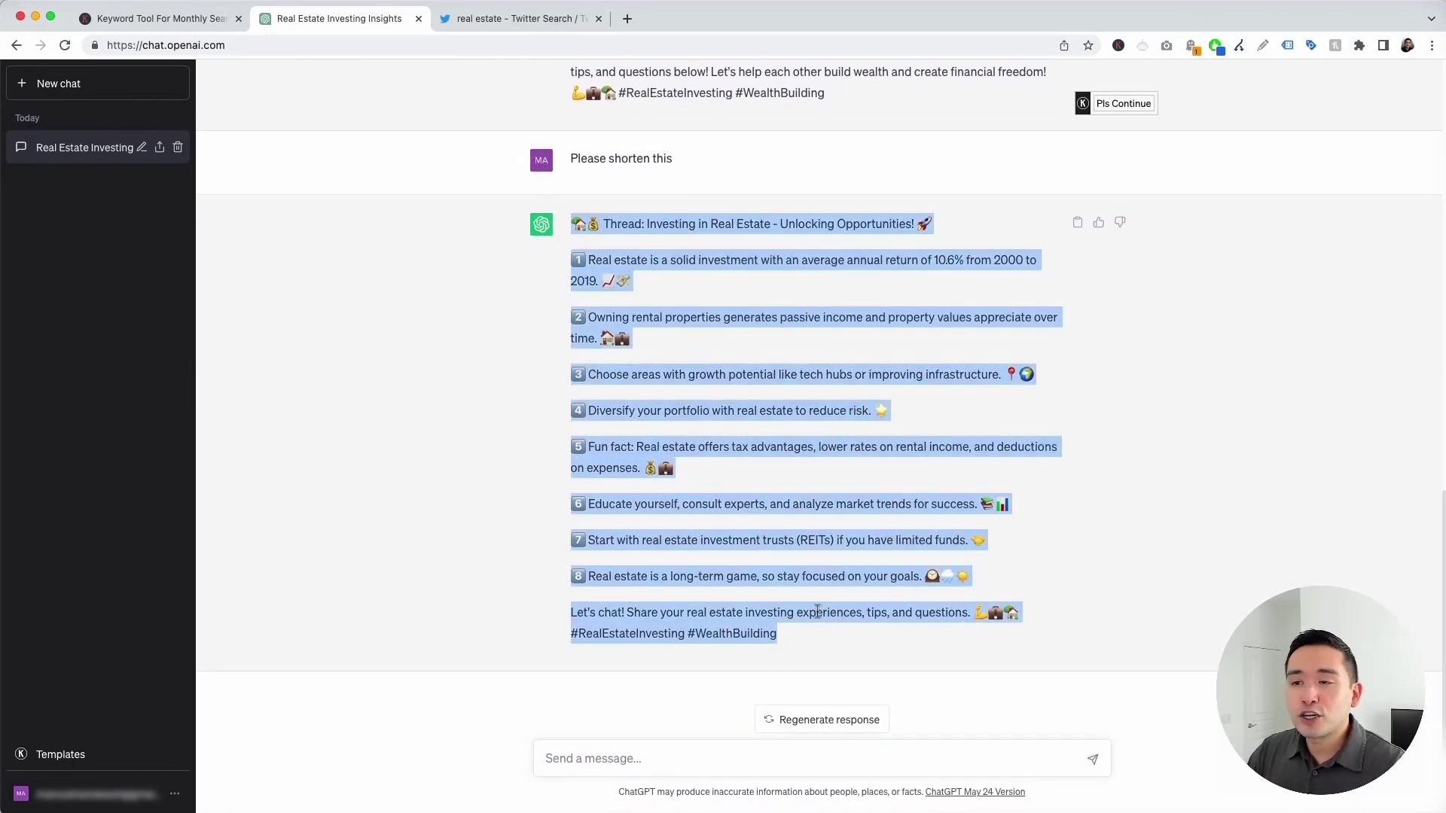
scroll(817, 611, up, 8)
scroll(763, 352, down, 5)
scroll(763, 352, down, 2)
scroll(607, 264, down, 1)
drag(619, 253, 832, 645)
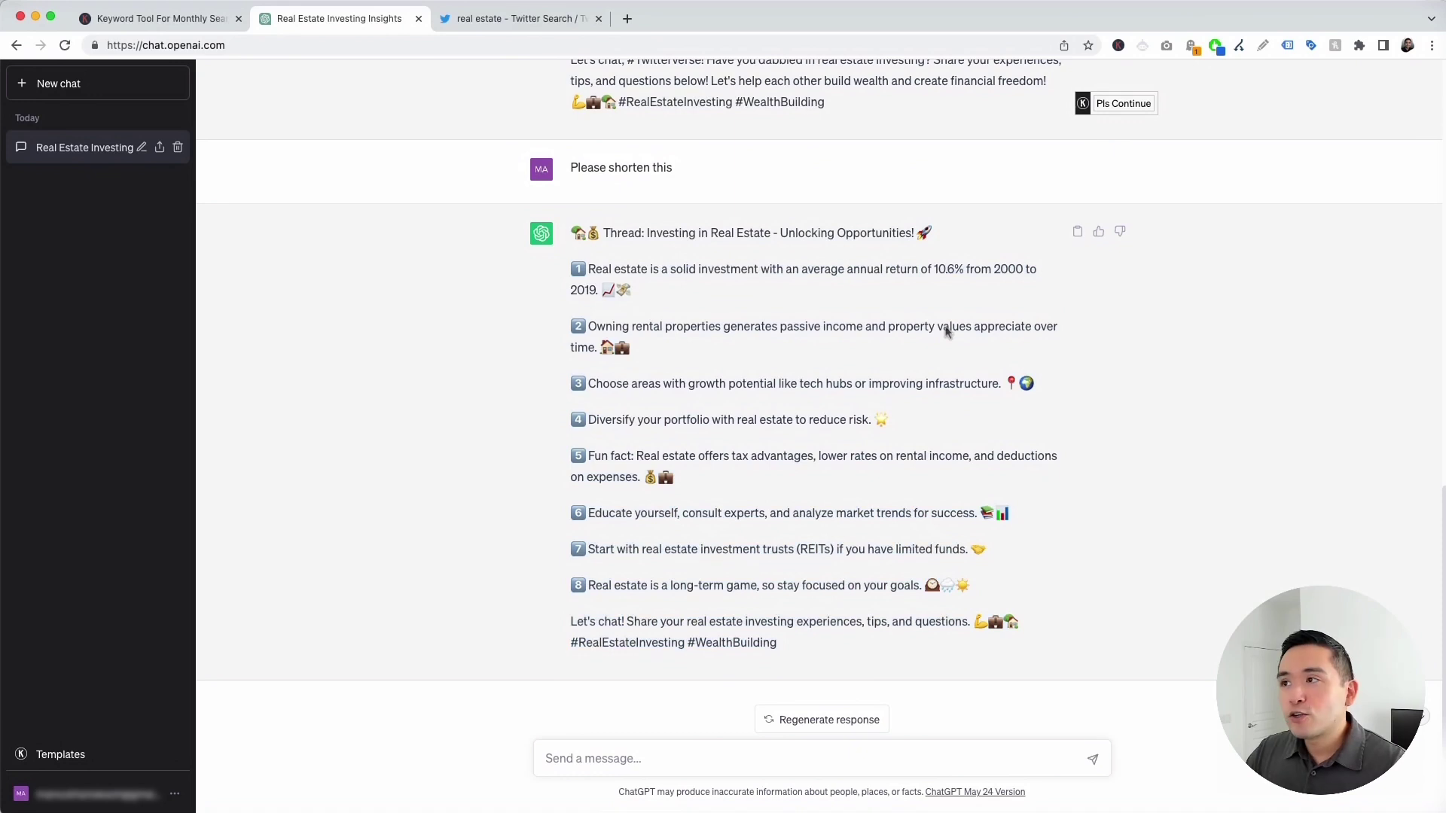
mouse_move(1120, 103)
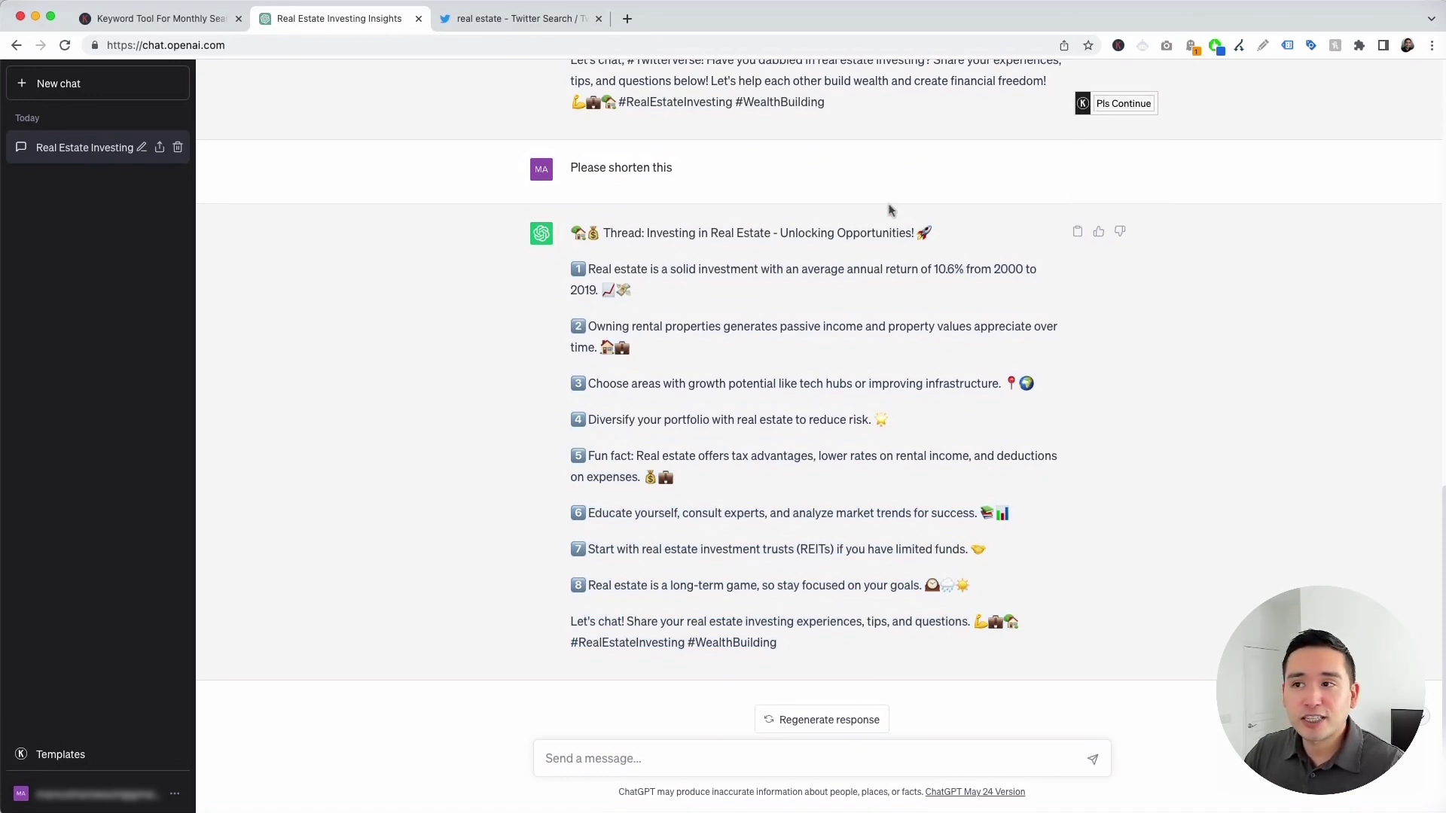
scroll(792, 248, down, 1)
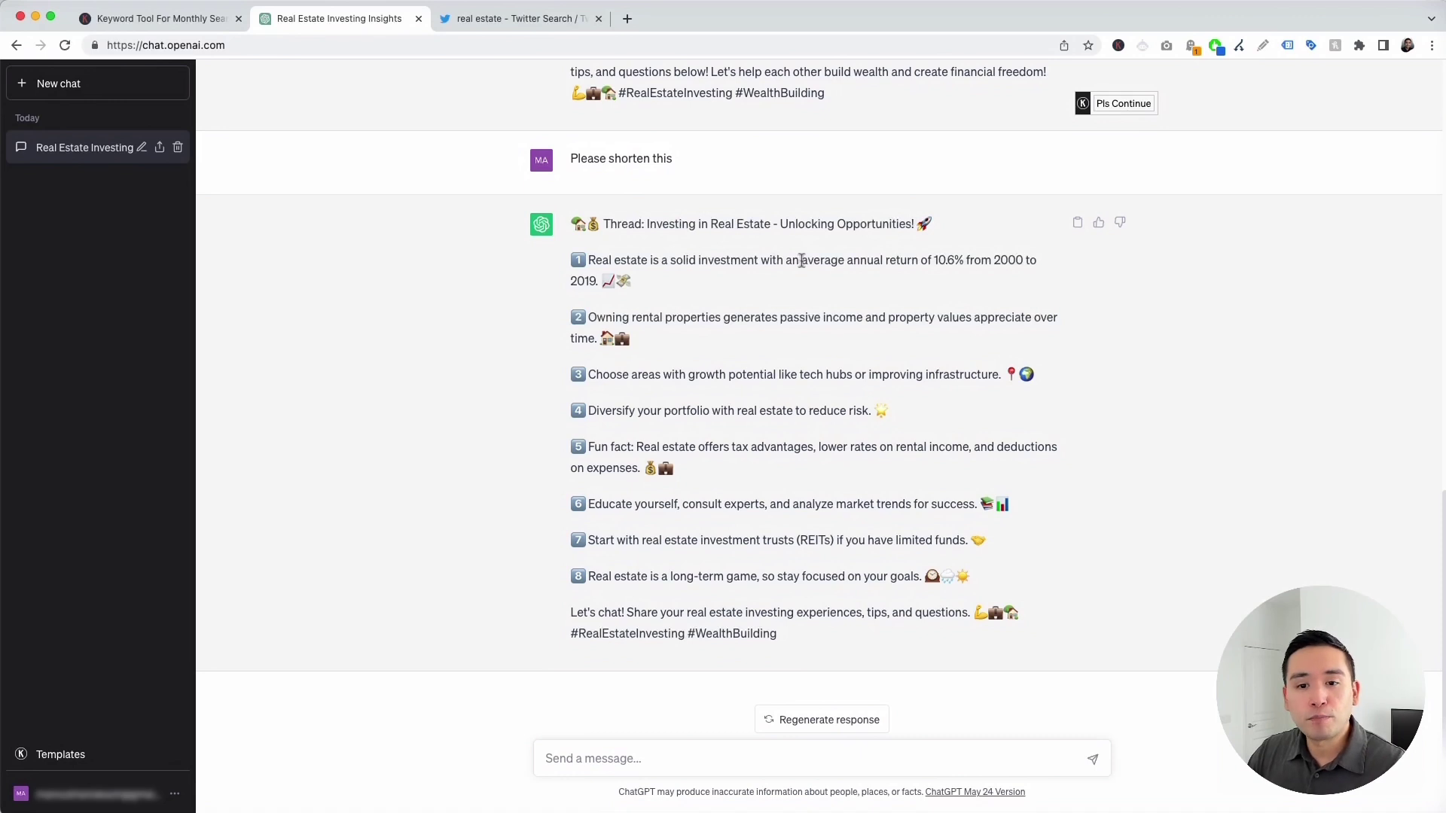
Step: Choose the Twitter Personalized Bio prompt template with English, an Enthusiastic voice tone and a Conversational writing style
click(100, 756)
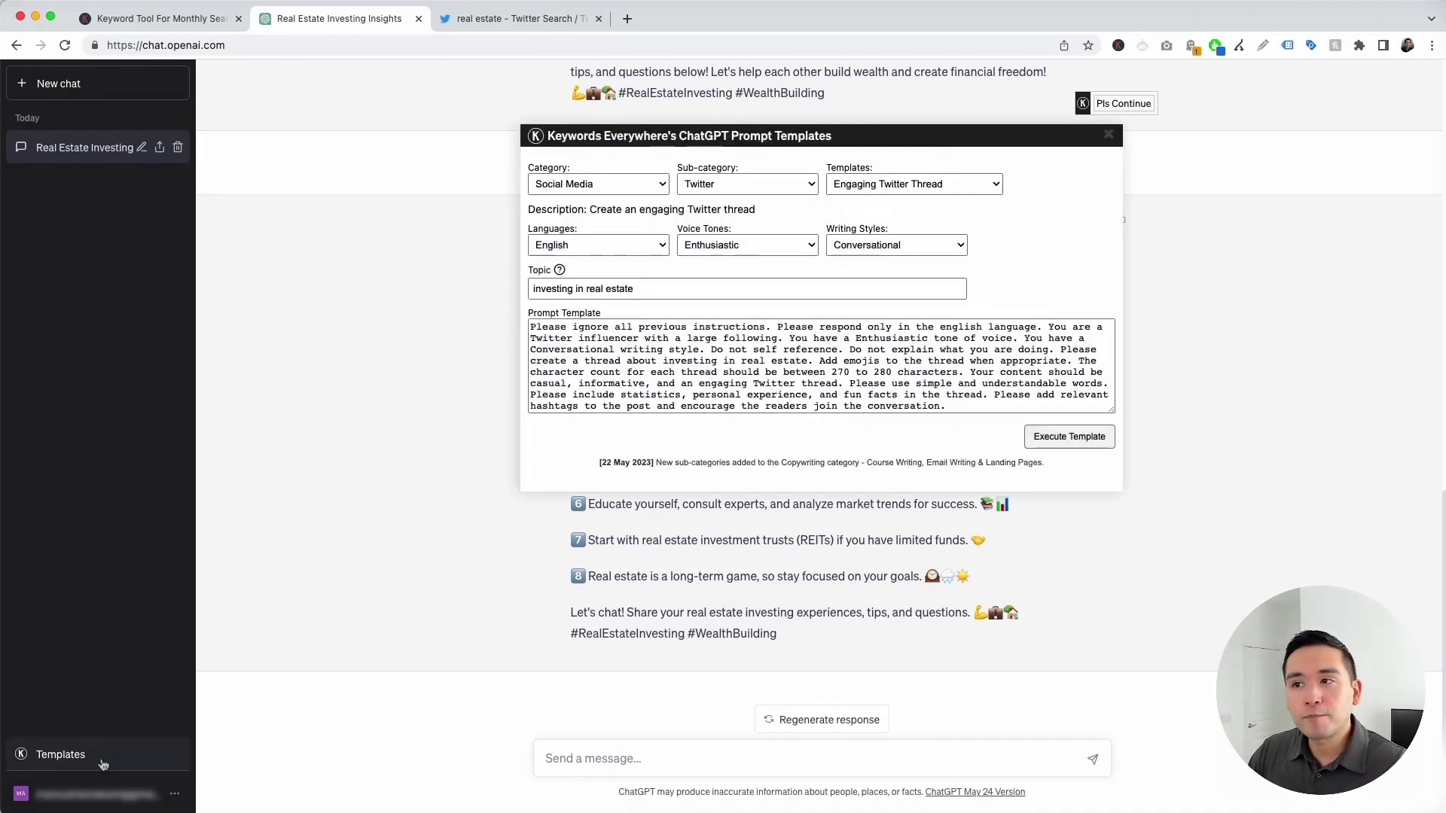
click(886, 188)
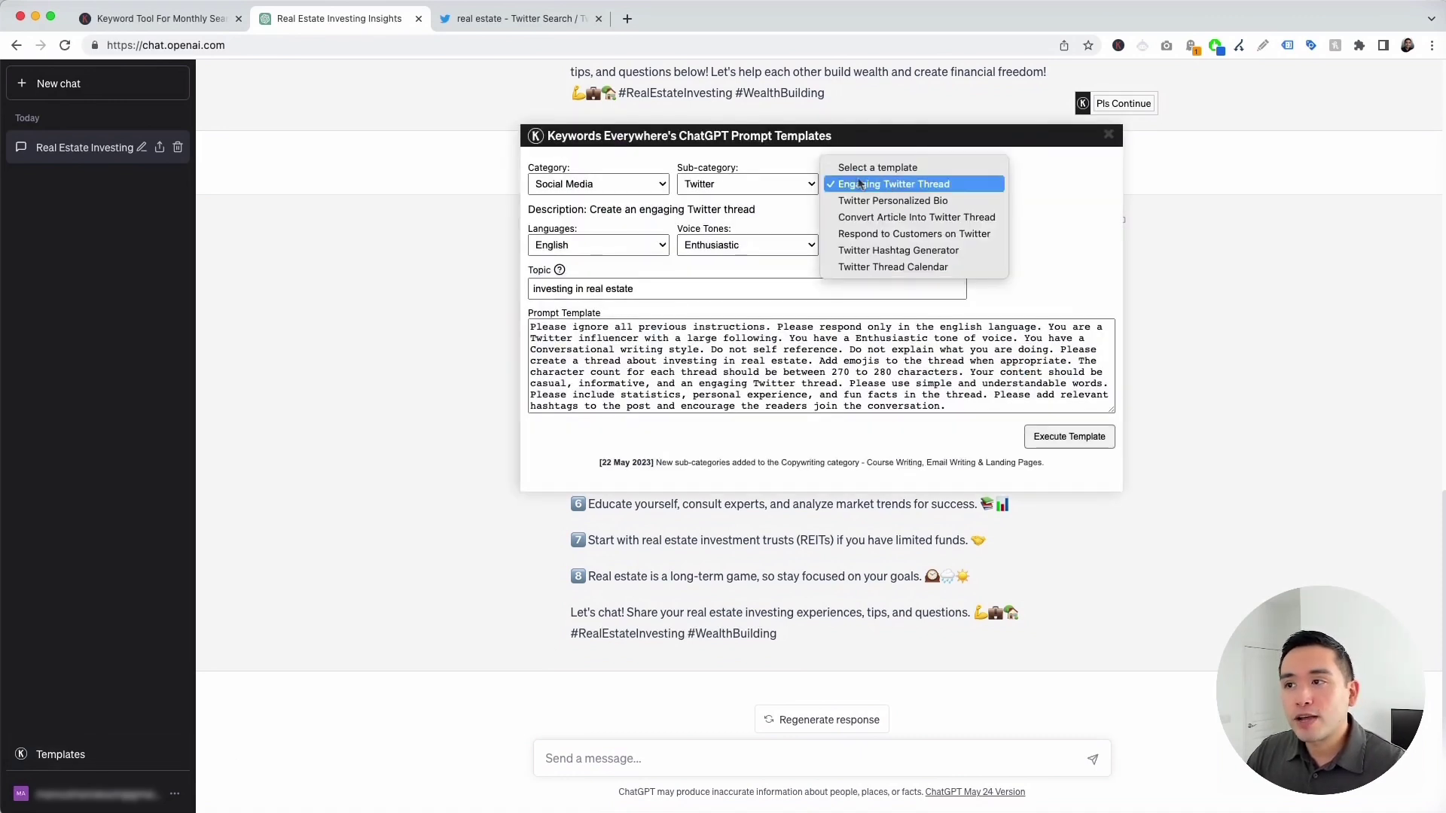
click(931, 201)
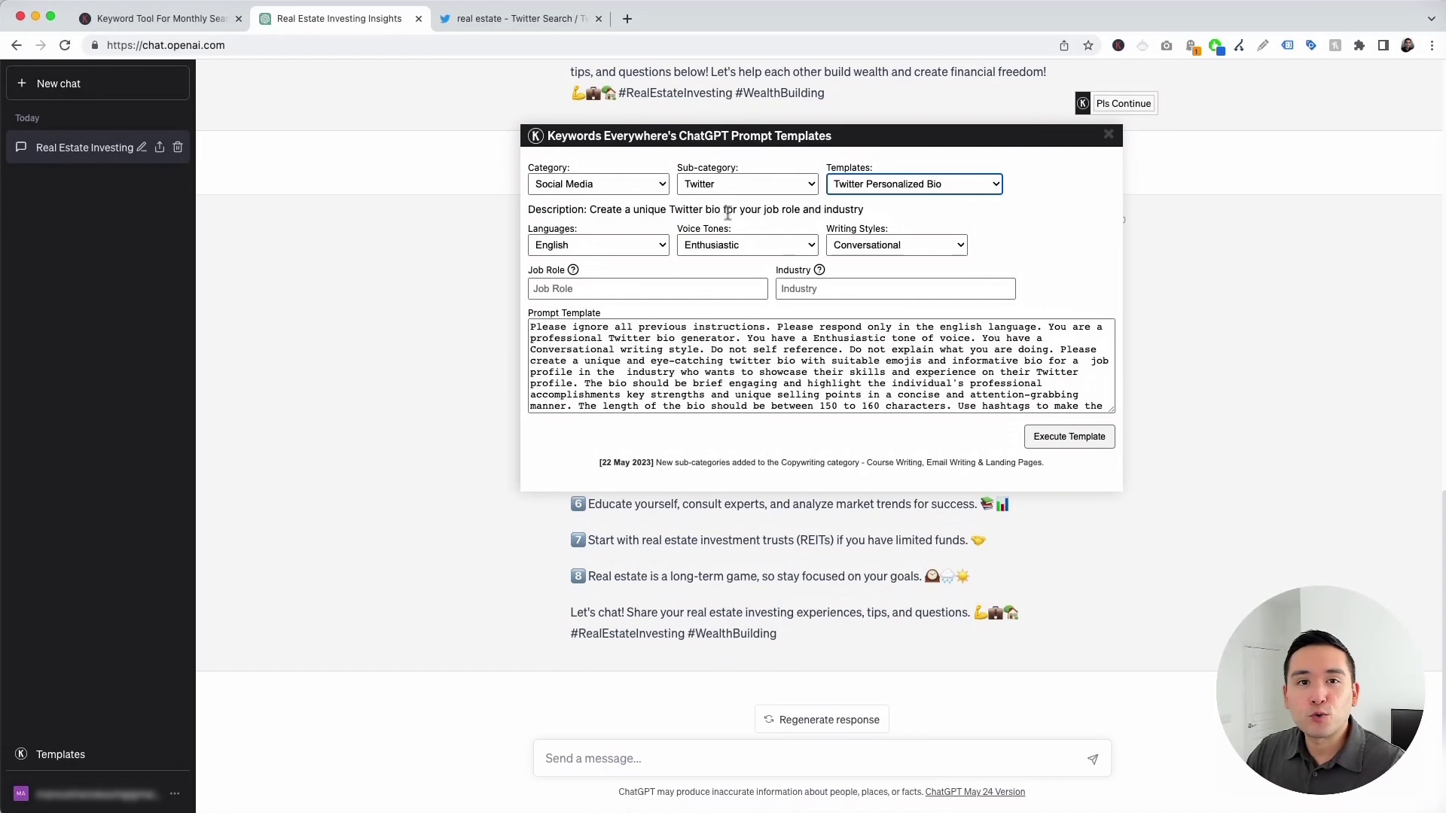
click(595, 245)
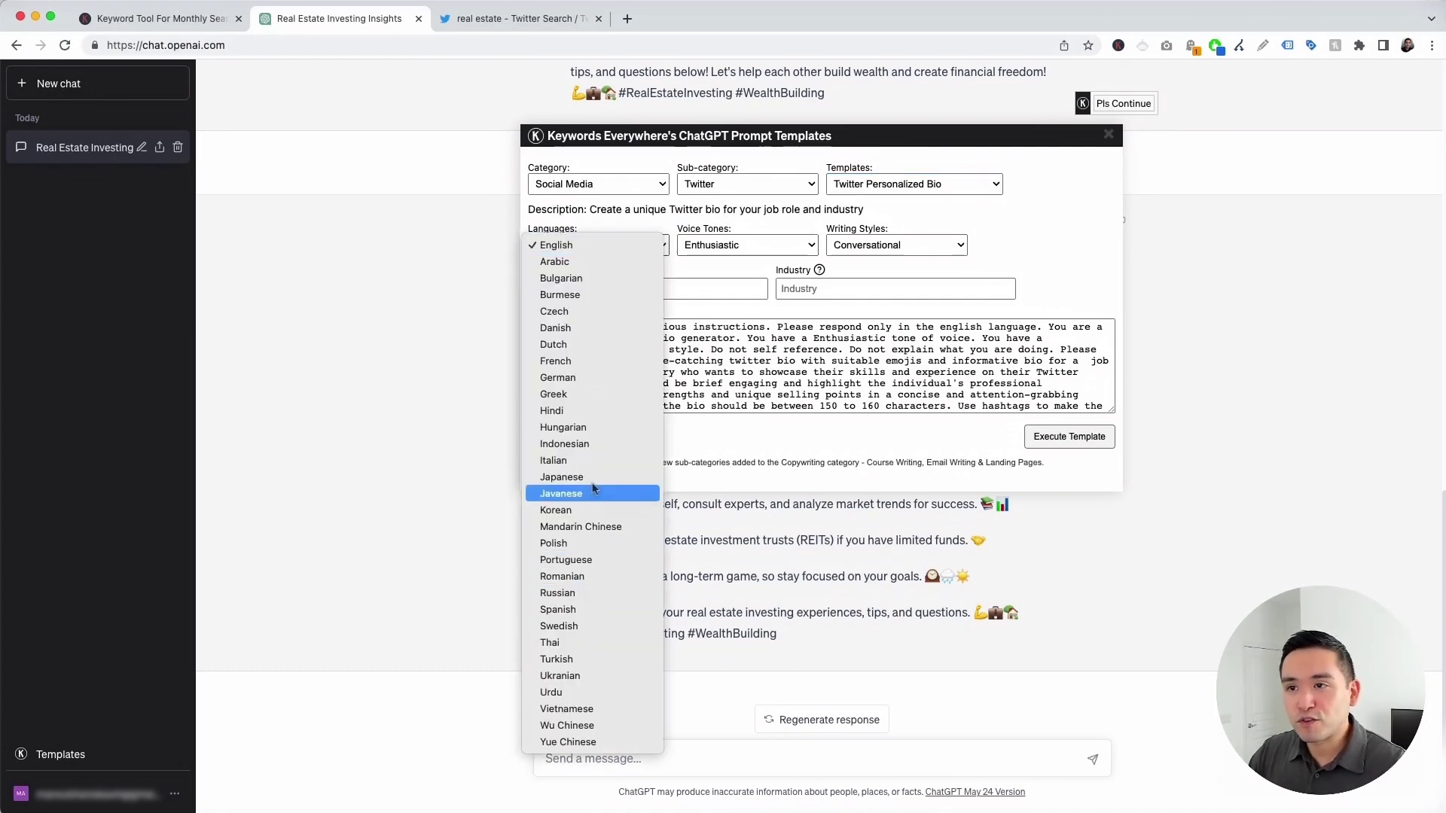
click(745, 239)
click(749, 245)
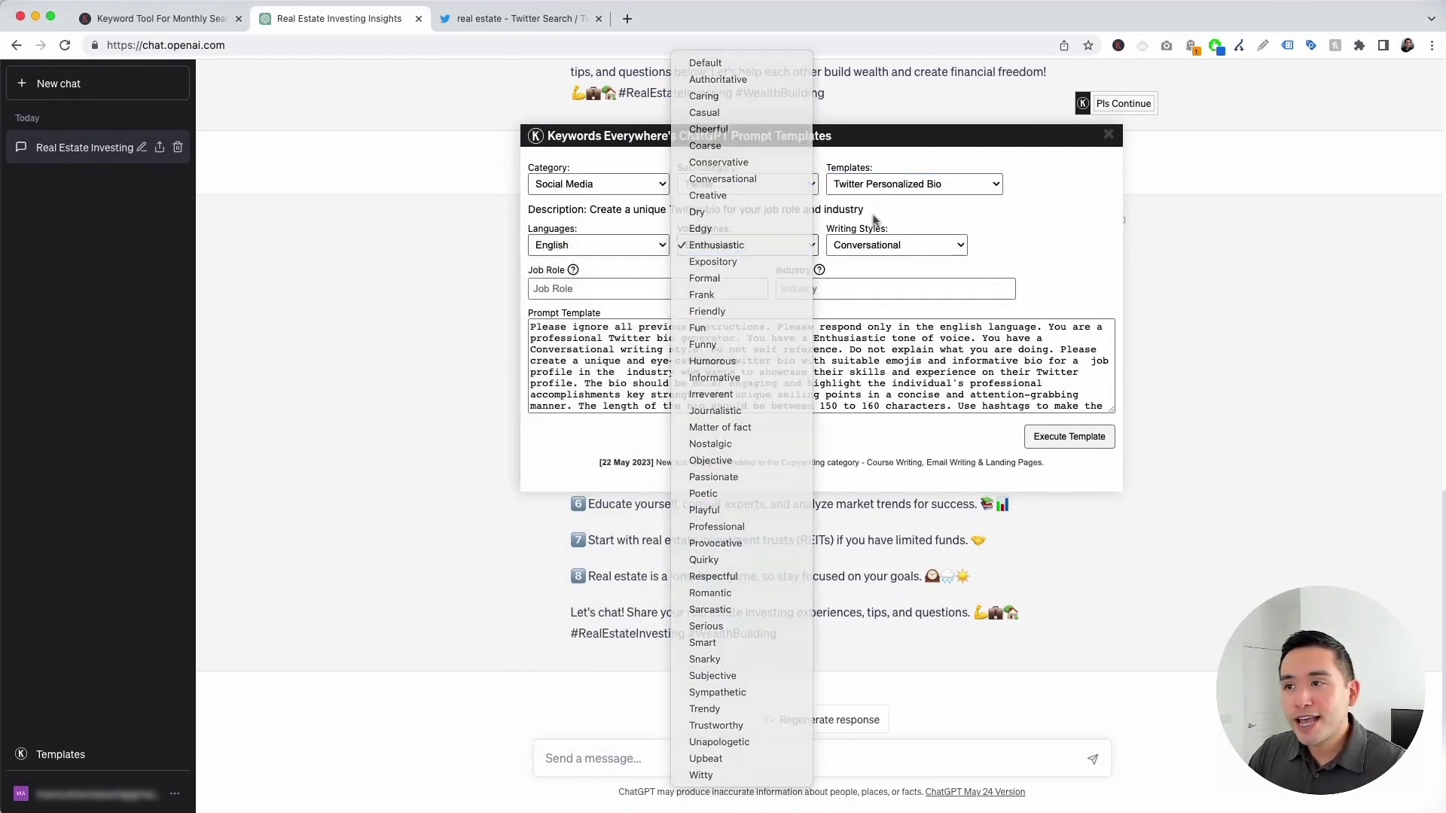
click(896, 244)
Step: Fill in the bio template with the job role "investor" and the industry "real estate"
click(564, 289)
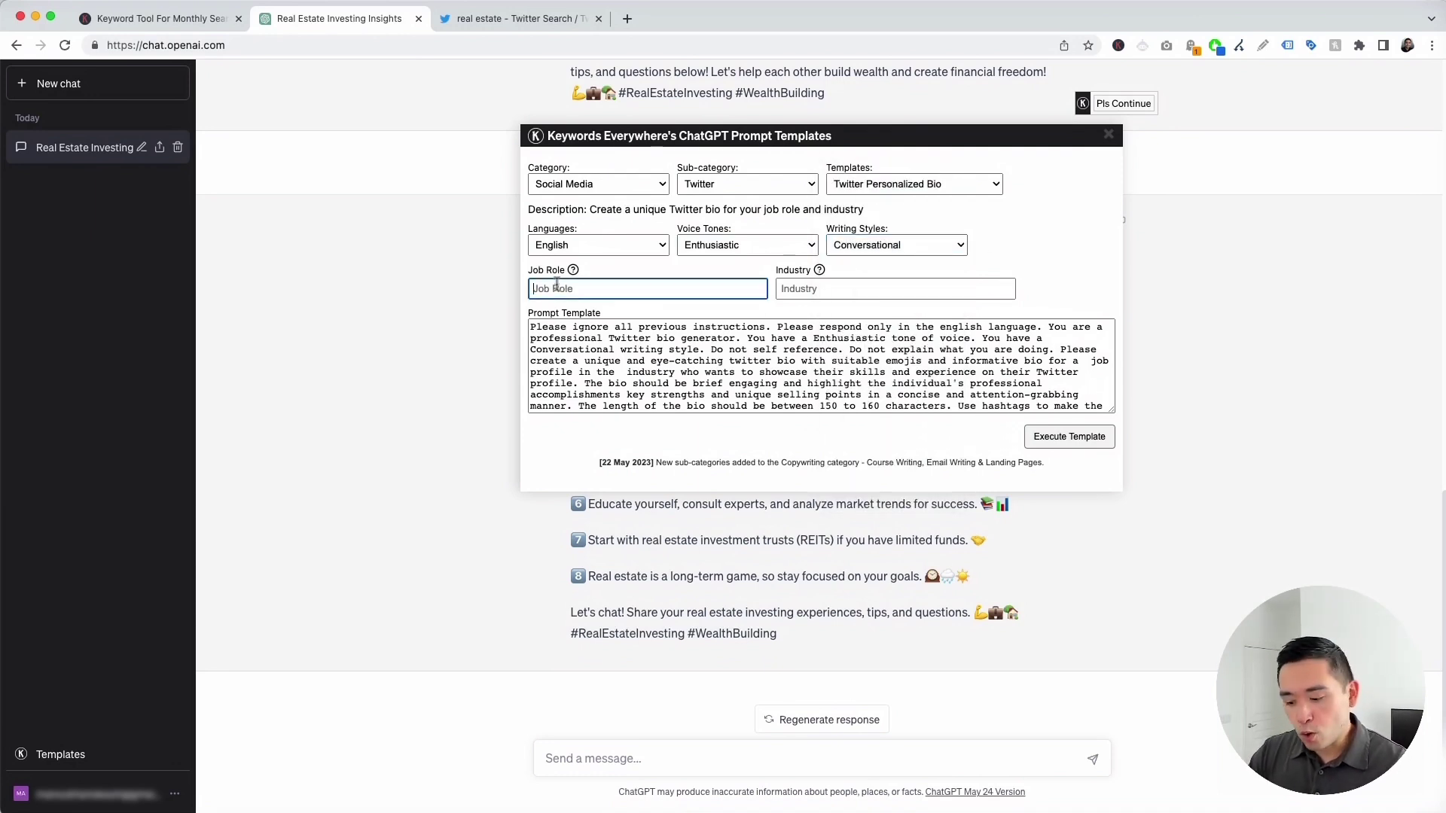
text(investor)
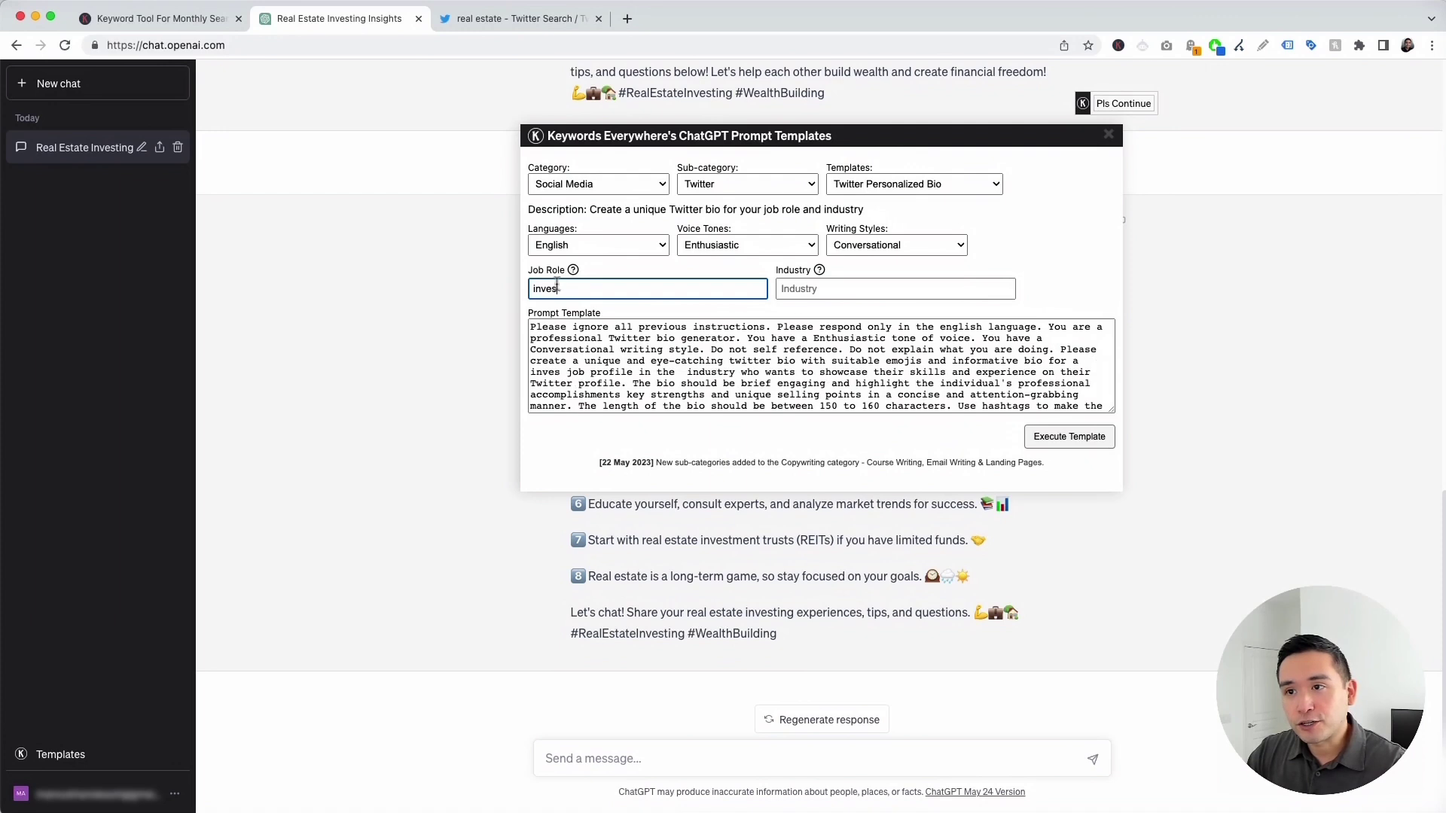
click(858, 288)
text(real estate)
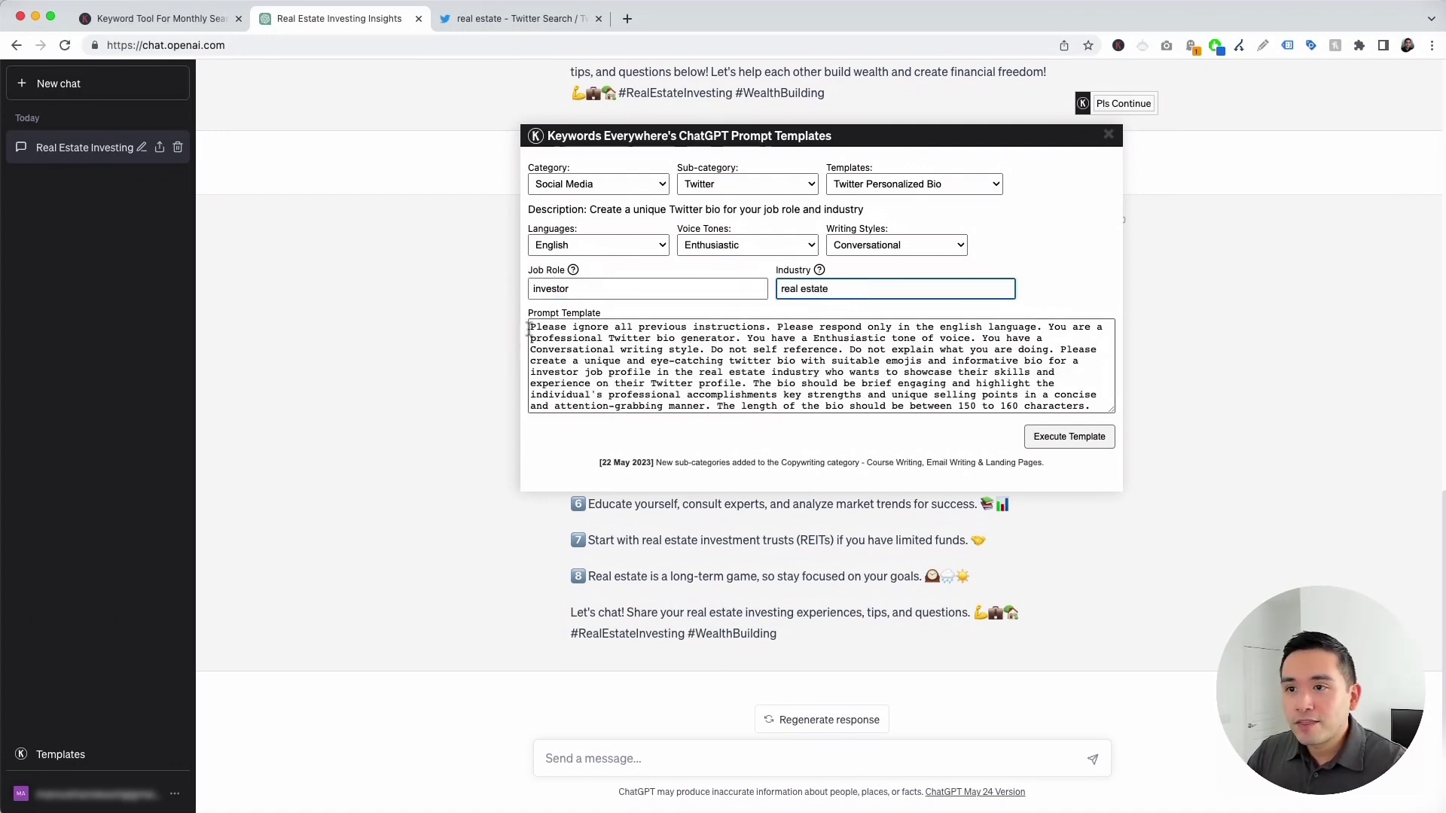
Step: Review the bio prompt text and execute the template to generate the Twitter bio for a real estate investor
drag(529, 329, 853, 406)
click(853, 402)
scroll(700, 388, up, 2)
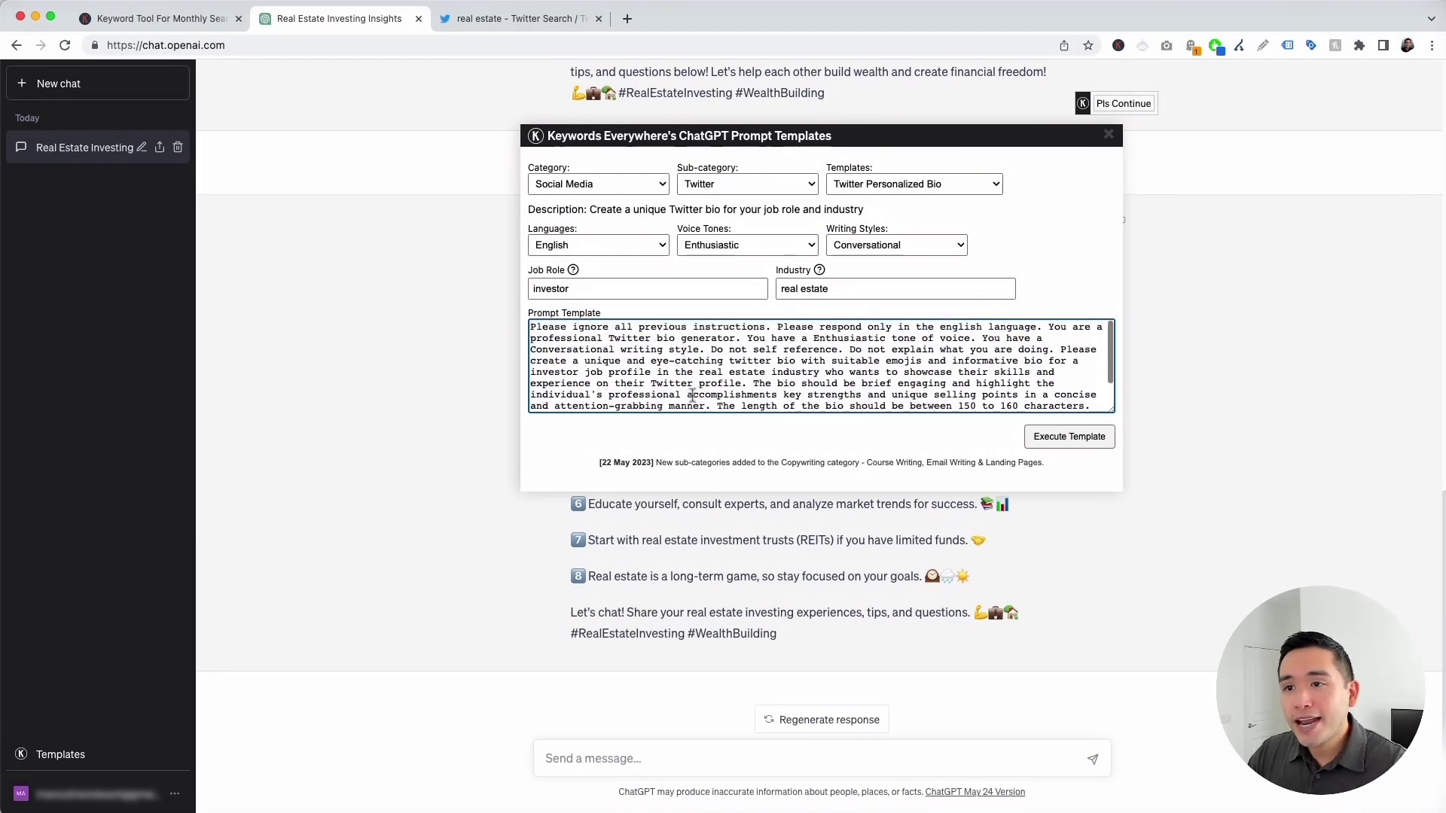
scroll(616, 354, down, 3)
scroll(594, 384, up, 3)
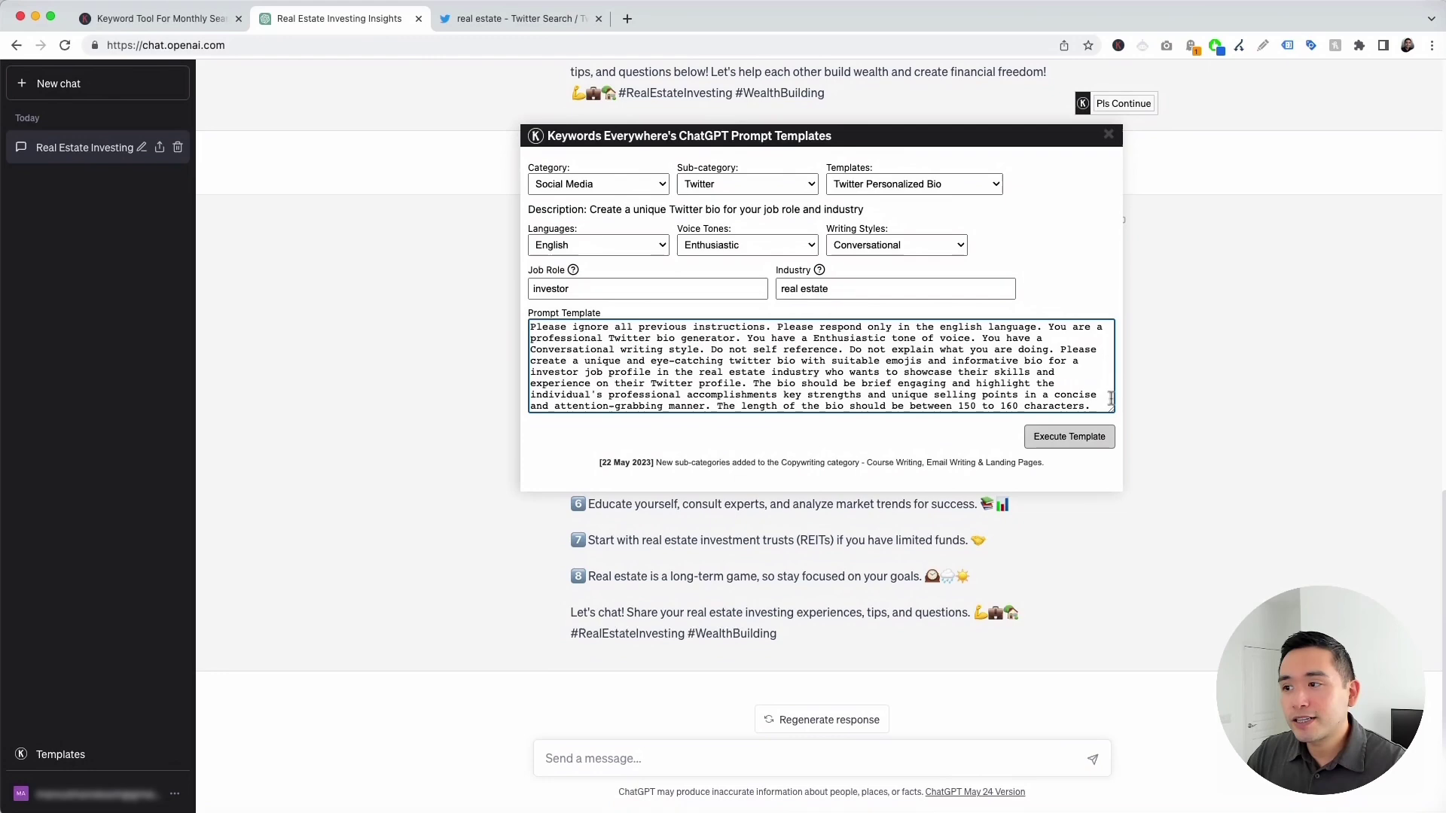
click(1063, 441)
Step: Read through the generated Twitter bio, examining its description, emojis and hashtags
drag(570, 593, 762, 640)
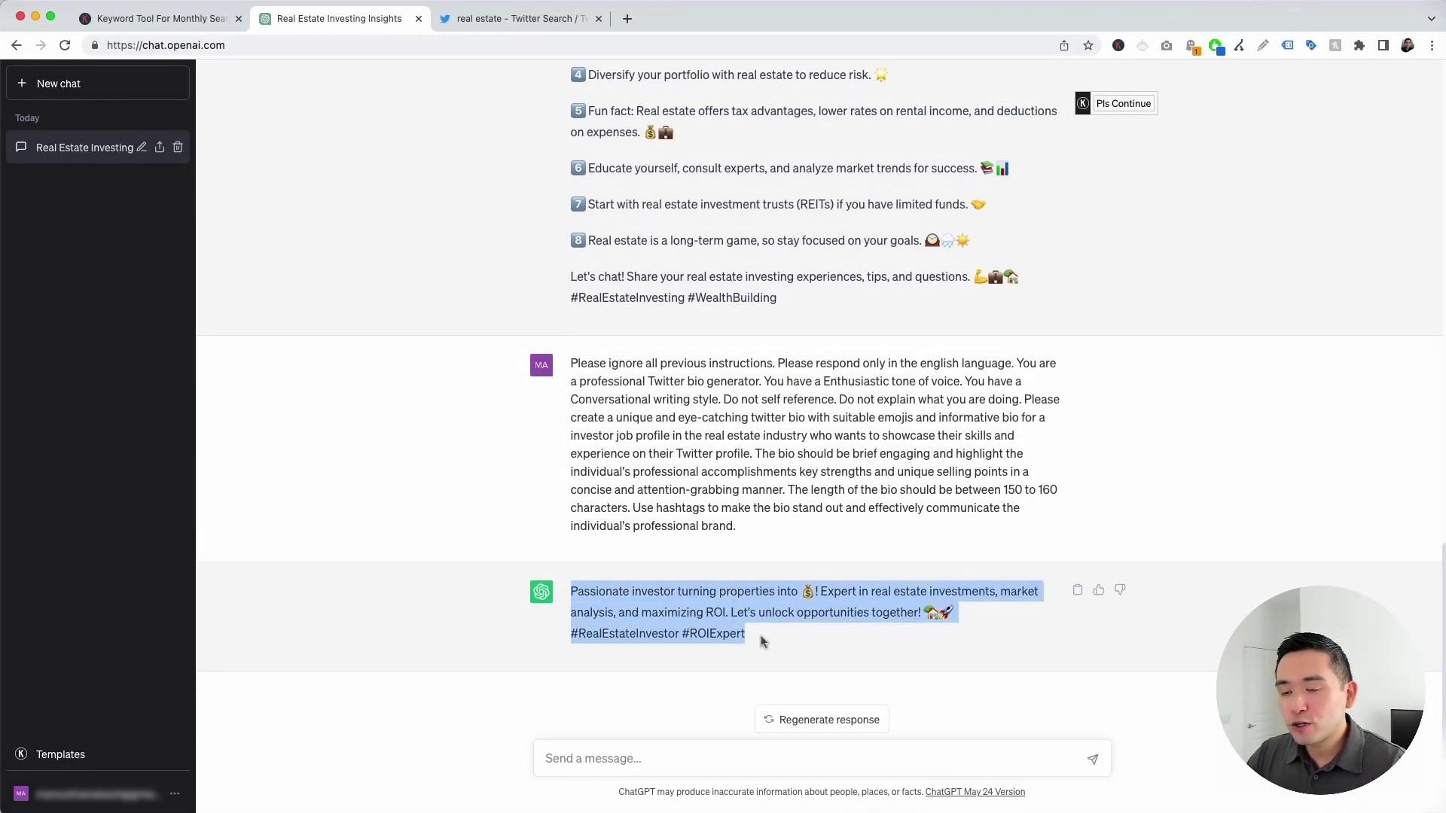
click(610, 607)
drag(578, 593, 899, 614)
click(899, 614)
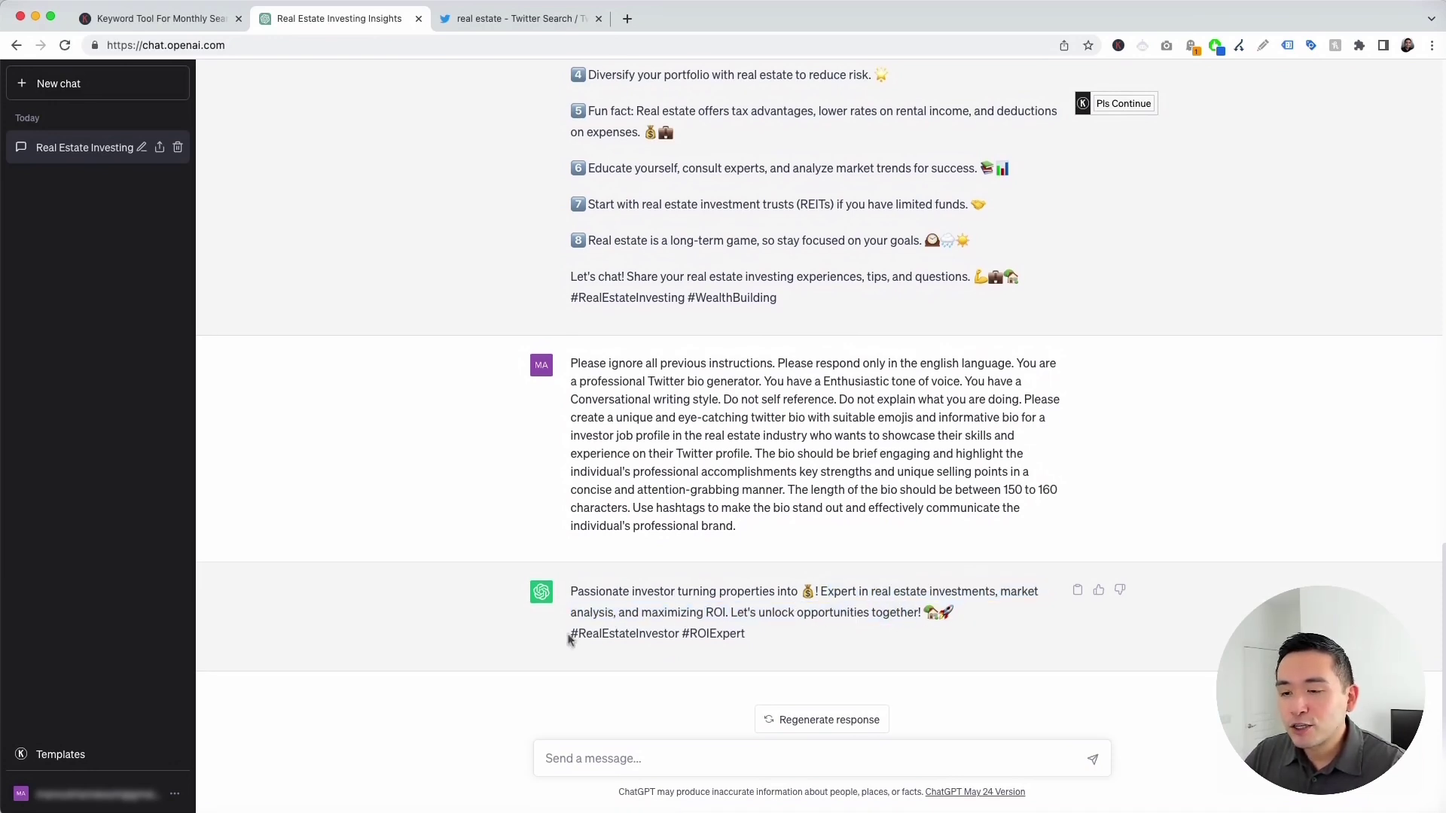
drag(572, 635, 757, 635)
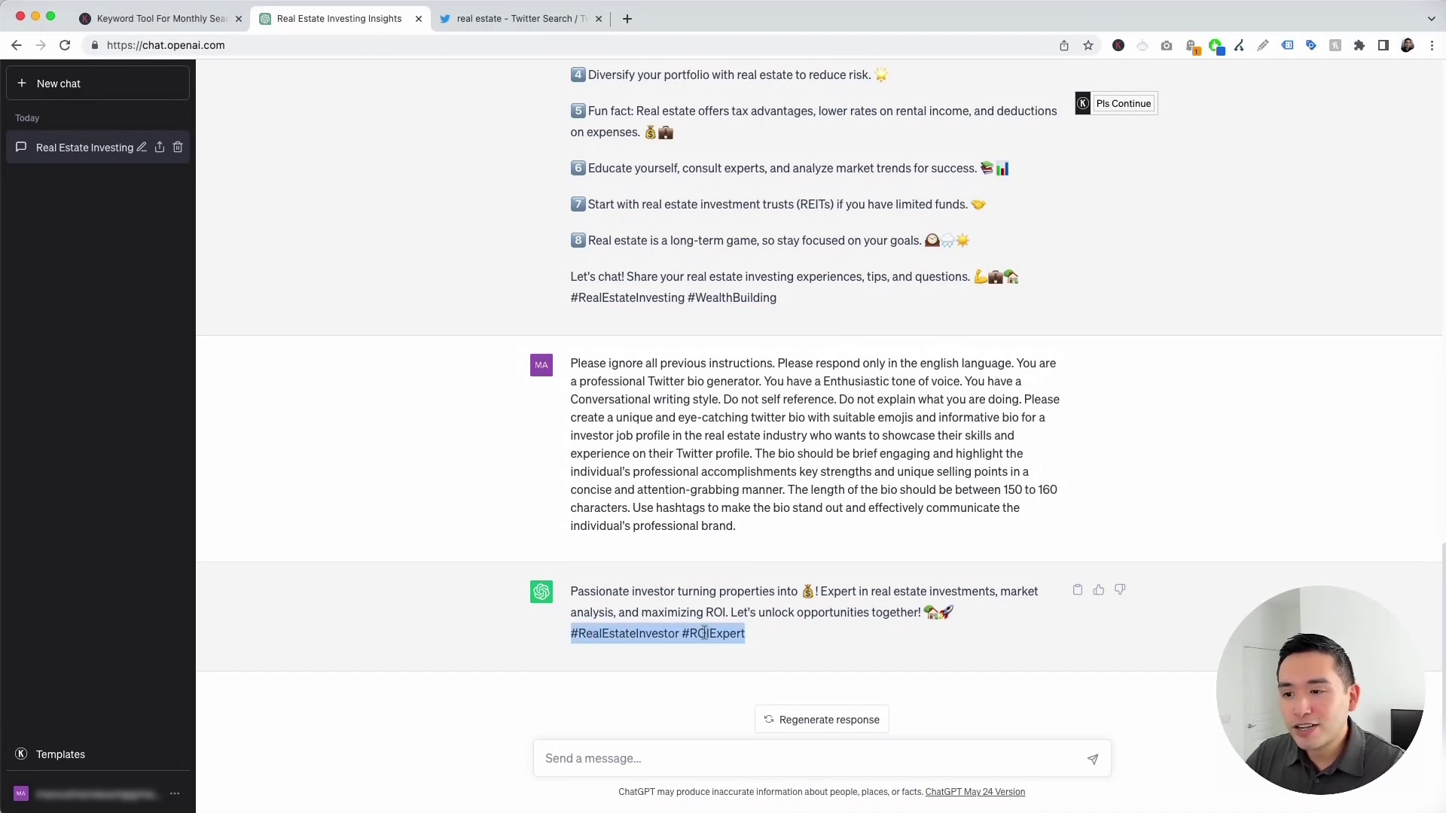
click(670, 637)
drag(764, 638, 588, 586)
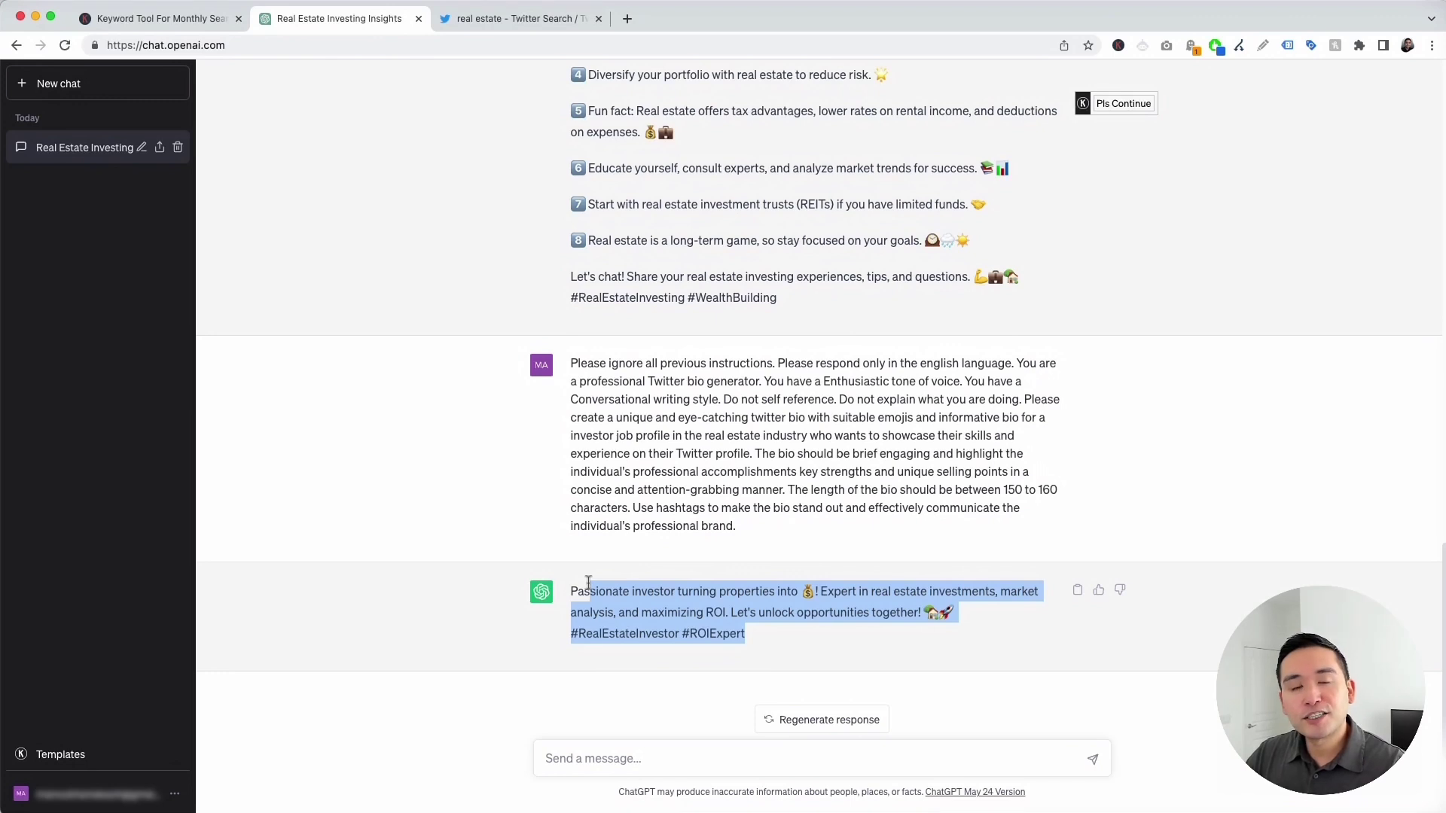
click(708, 591)
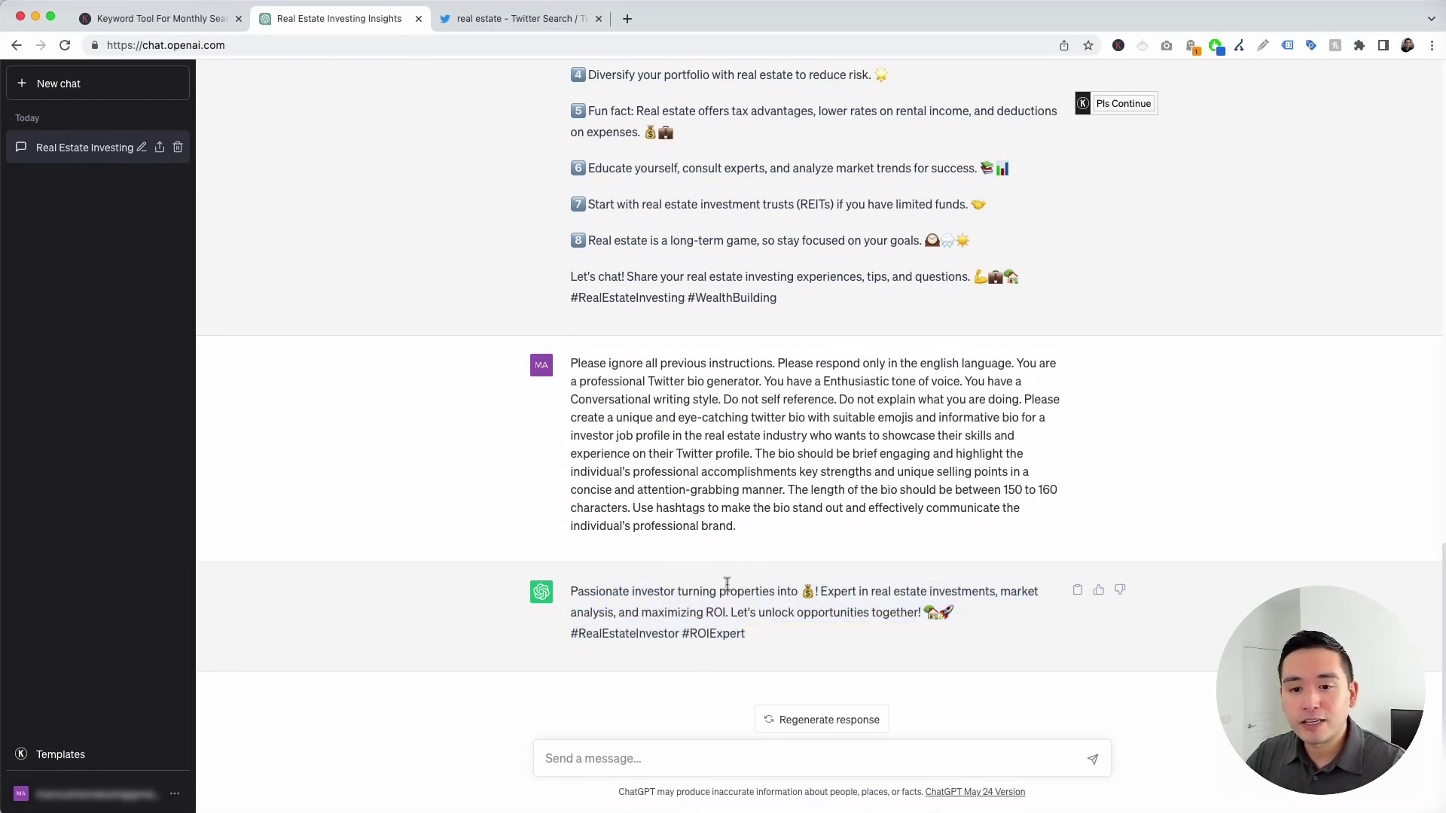
Step: Choose the Convert Article Into Twitter Thread template with English, an Enthusiastic voice tone and a Conversational writing style
click(83, 753)
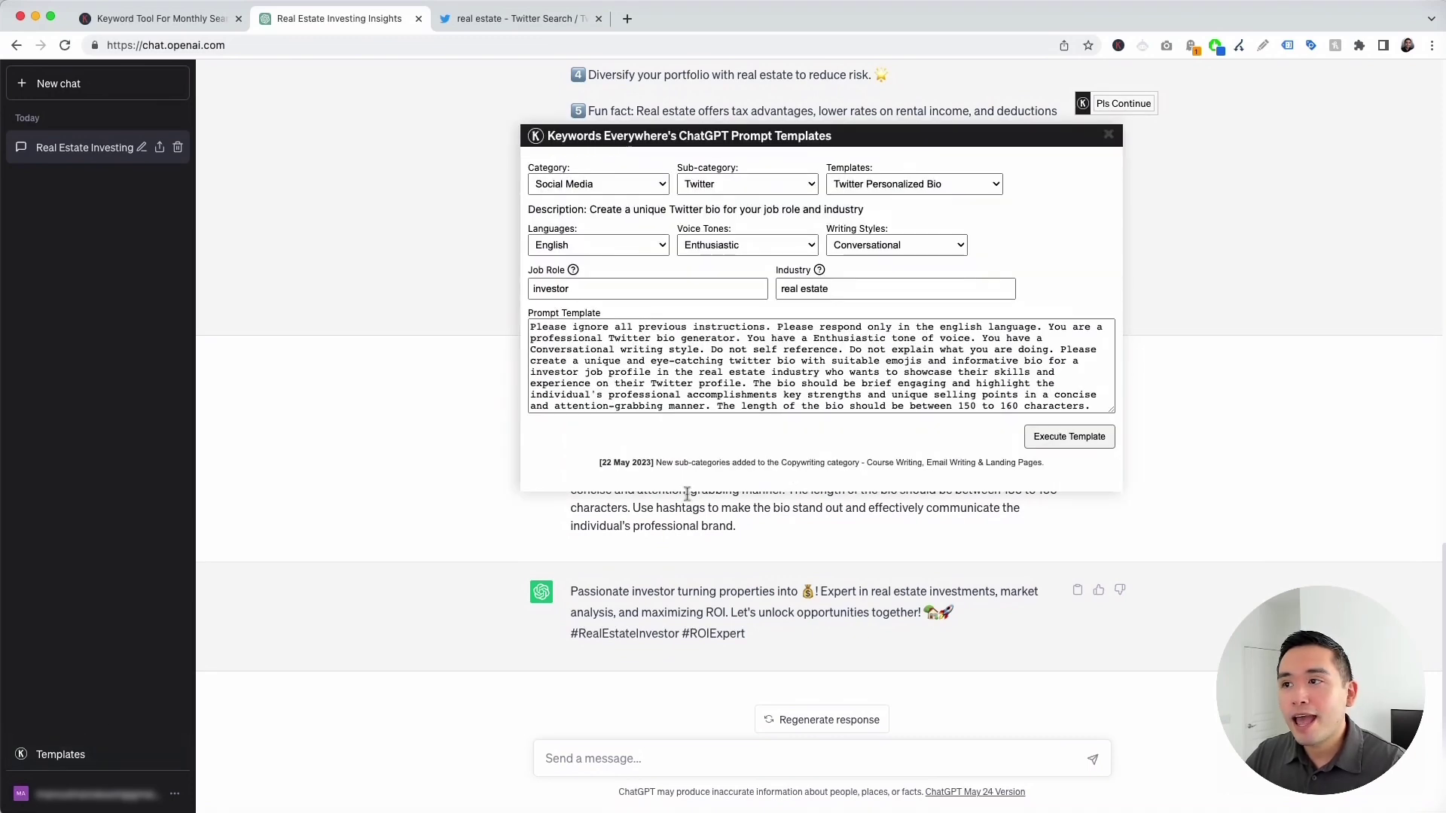
click(904, 186)
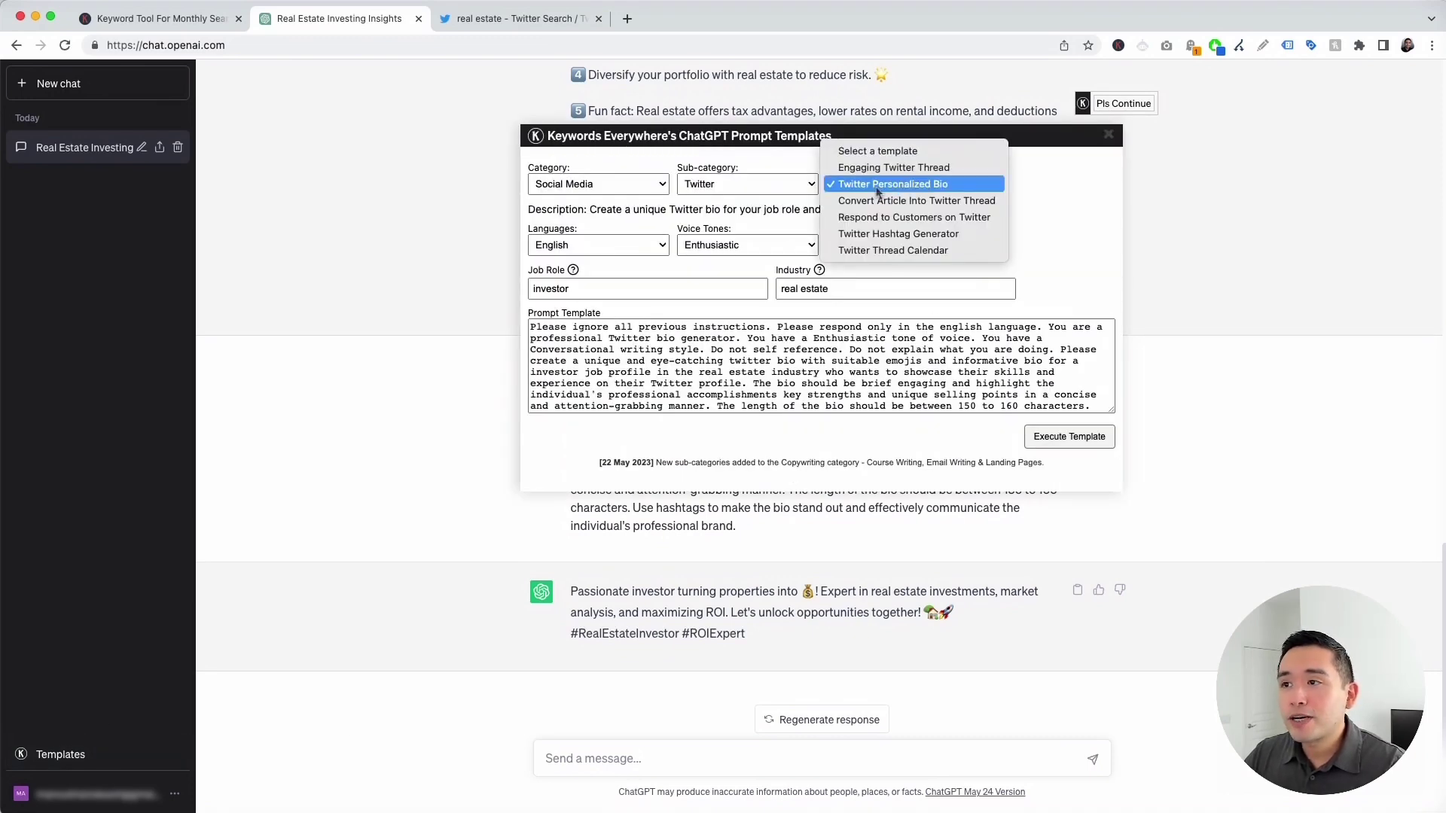
click(908, 200)
click(1036, 186)
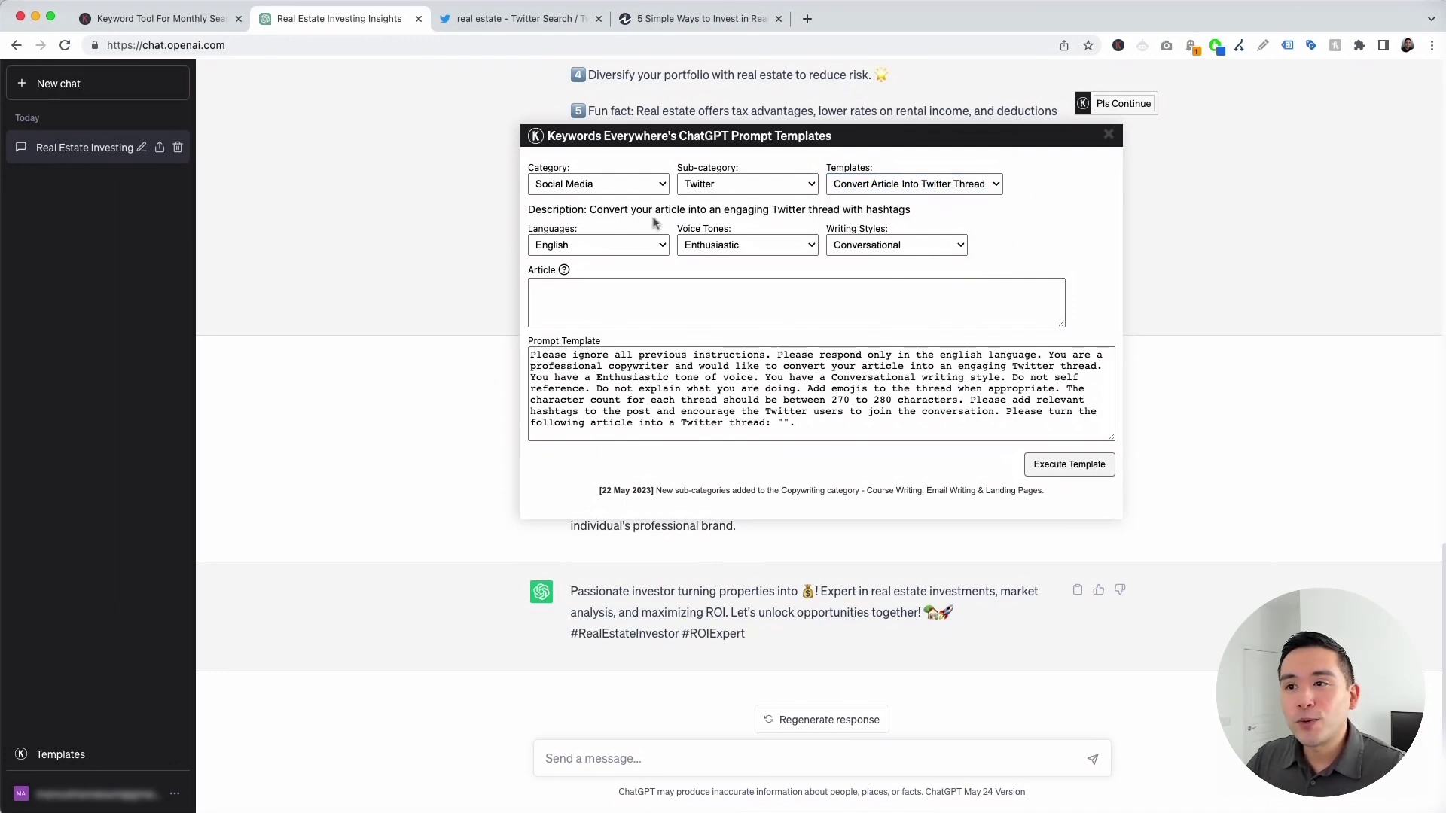
click(636, 245)
click(666, 219)
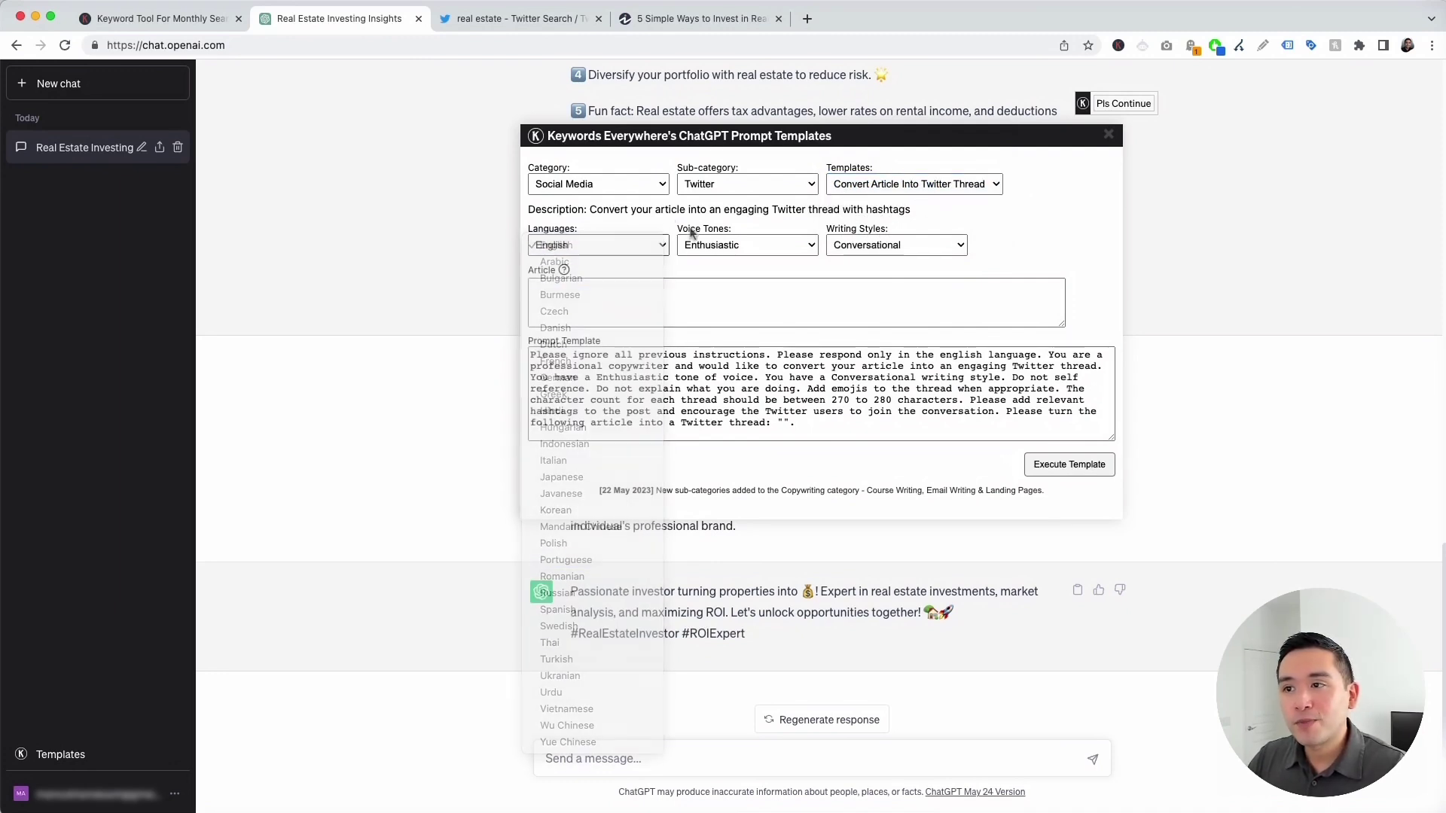
click(745, 245)
click(878, 212)
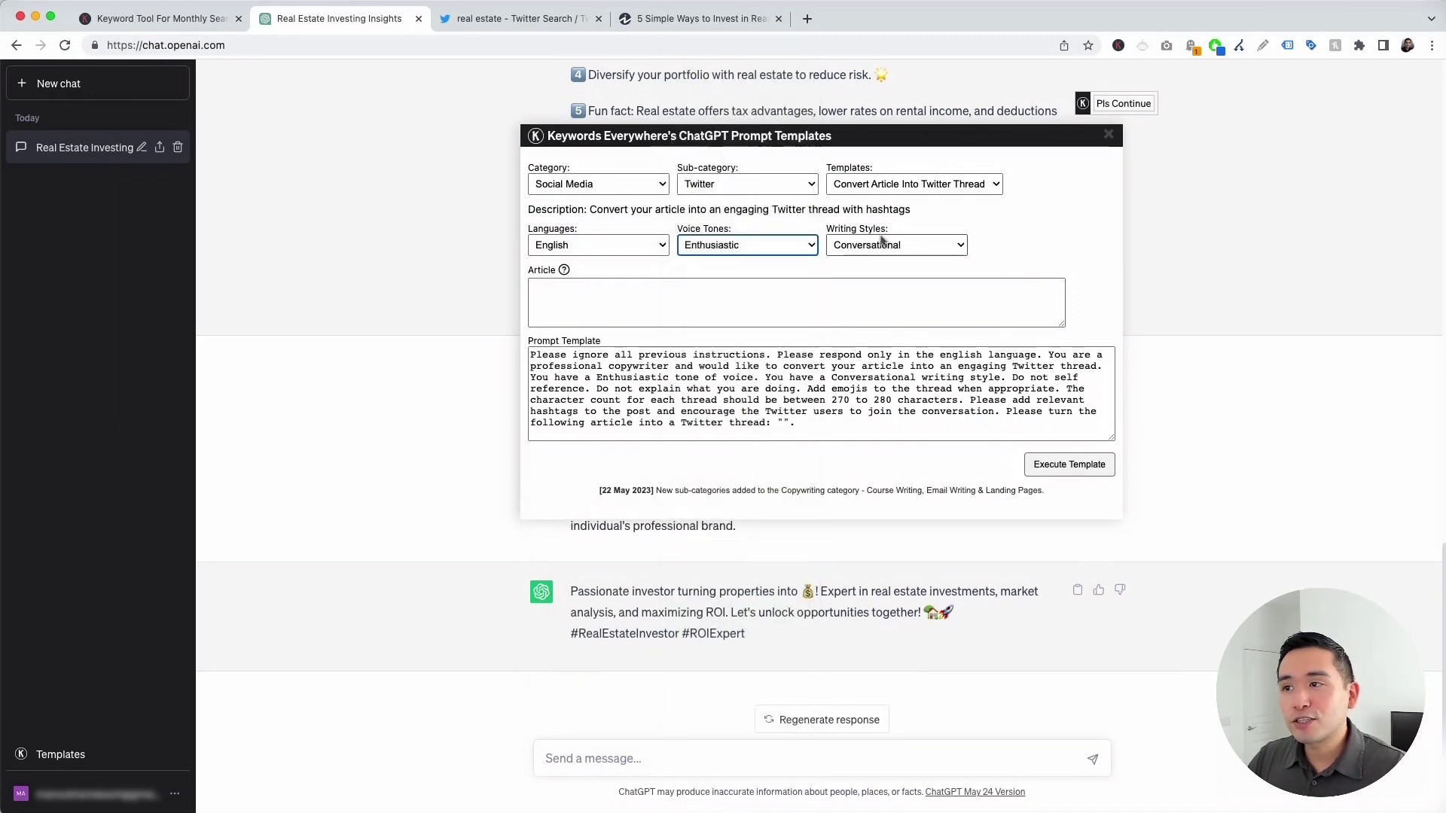
click(886, 243)
click(1055, 262)
Step: Copy the House Flipping section, including its pros and cons, from the Investopedia article and paste it as the template's article
click(590, 286)
mouse_move(564, 271)
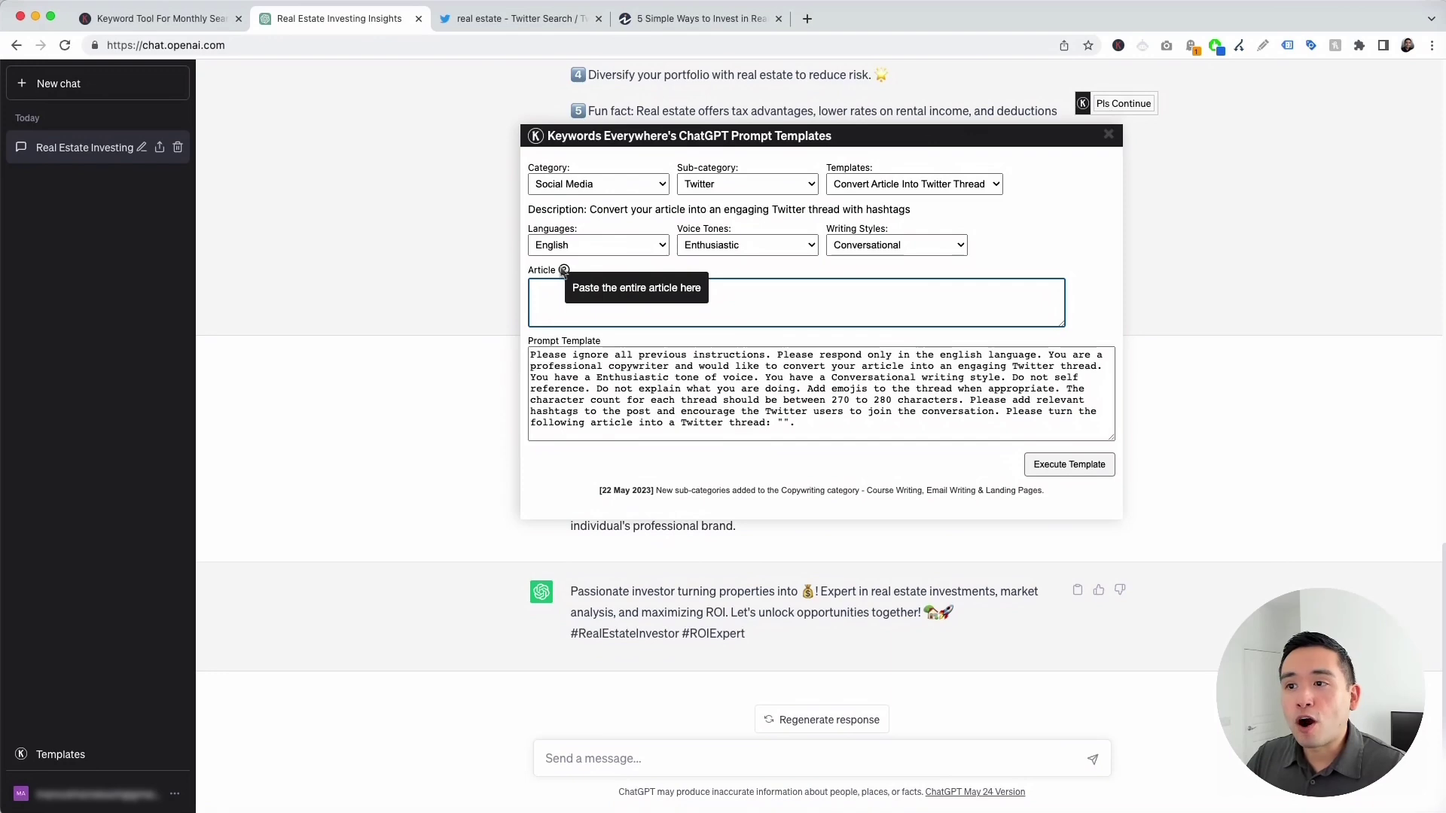
click(645, 25)
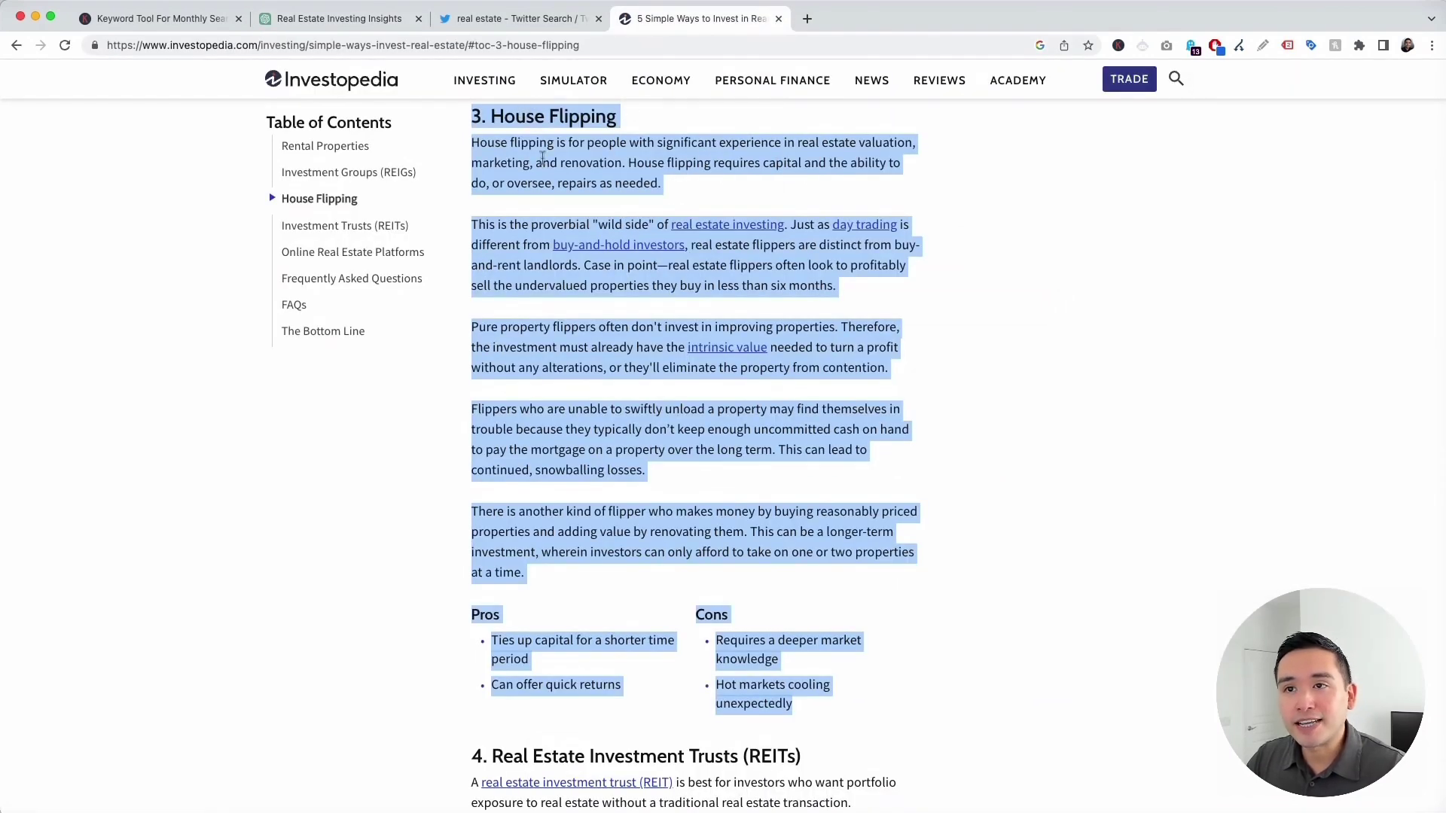
click(529, 142)
drag(475, 118, 791, 702)
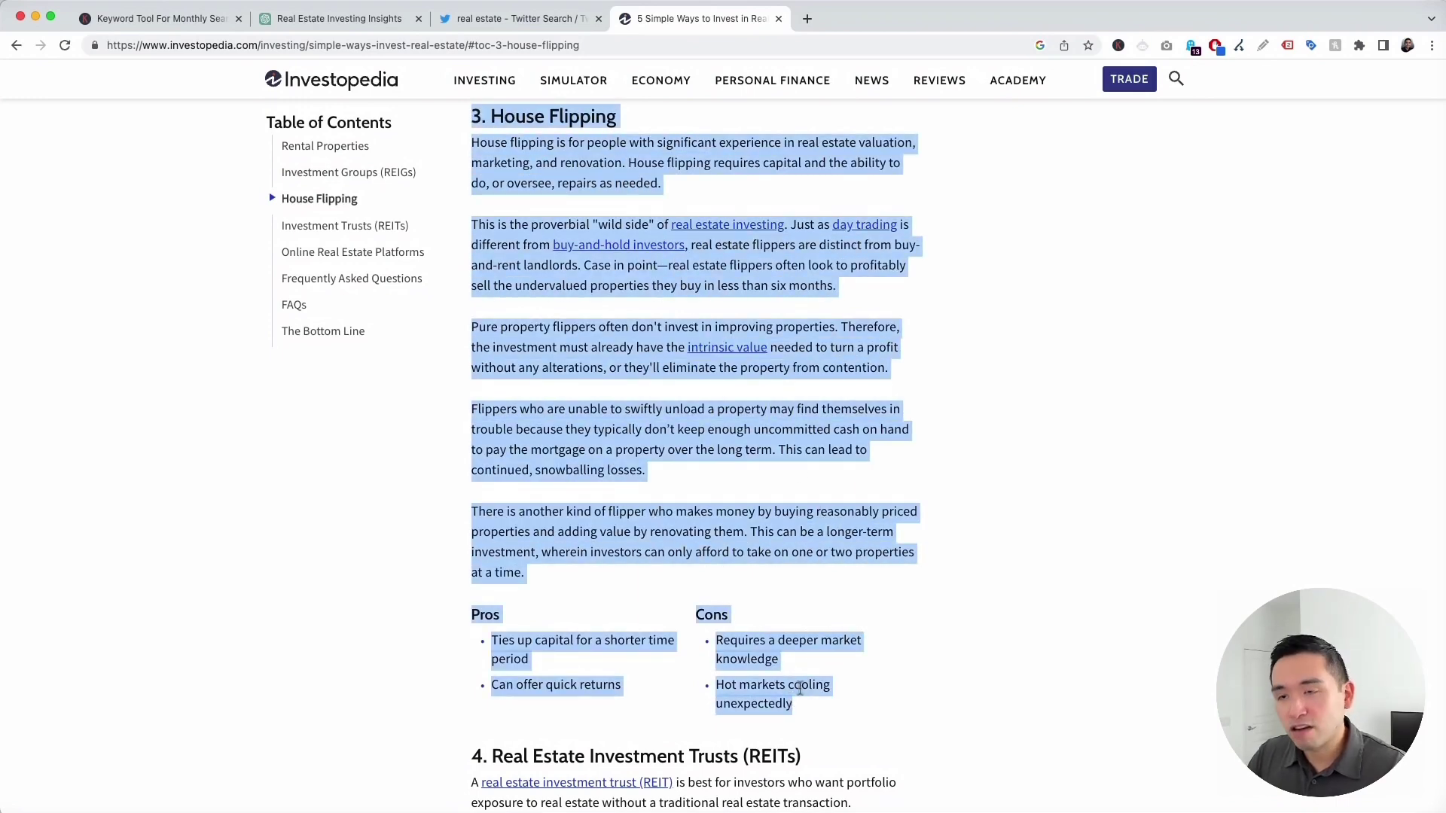
click(370, 20)
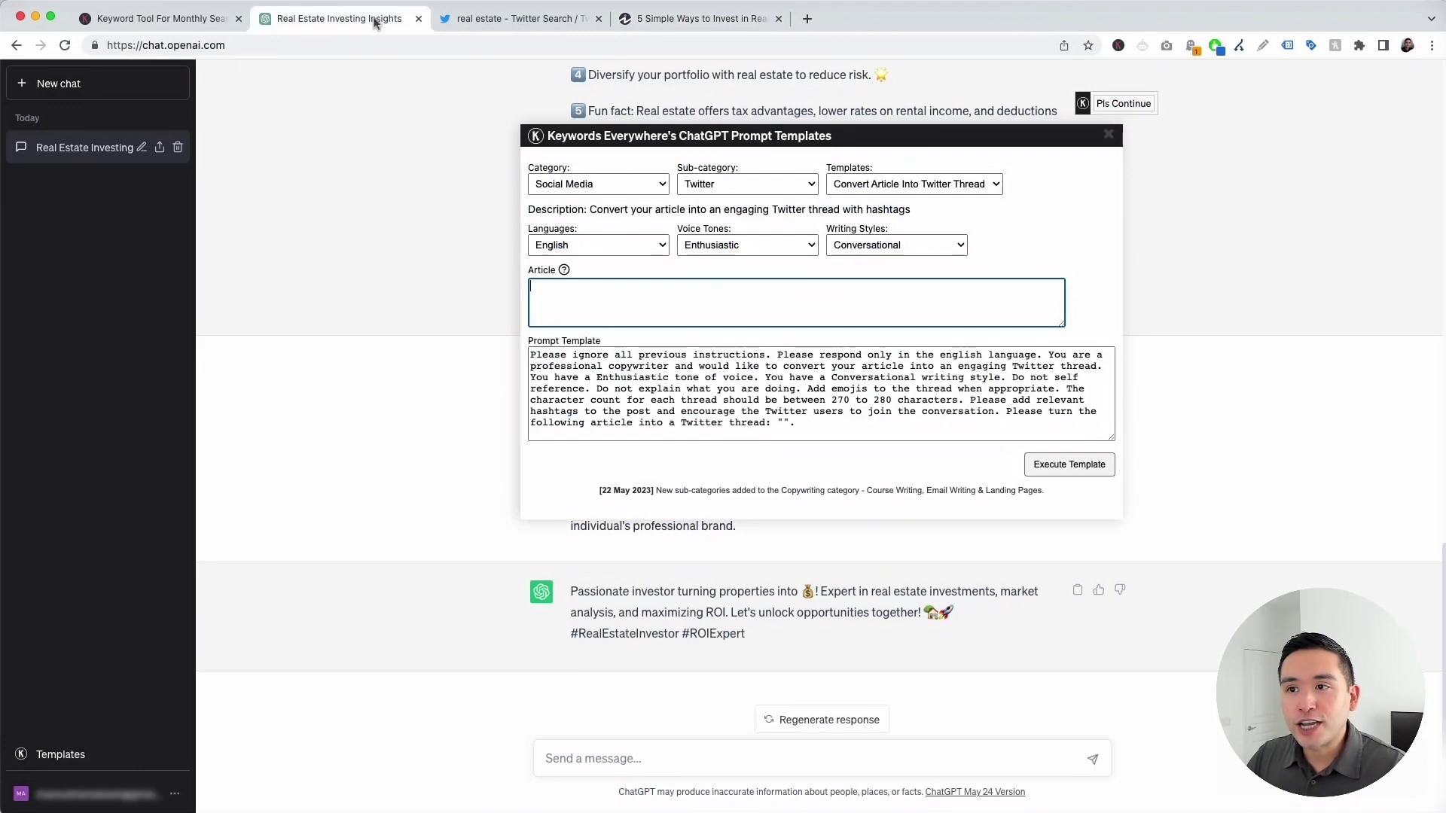
click(606, 295)
key(super+v)
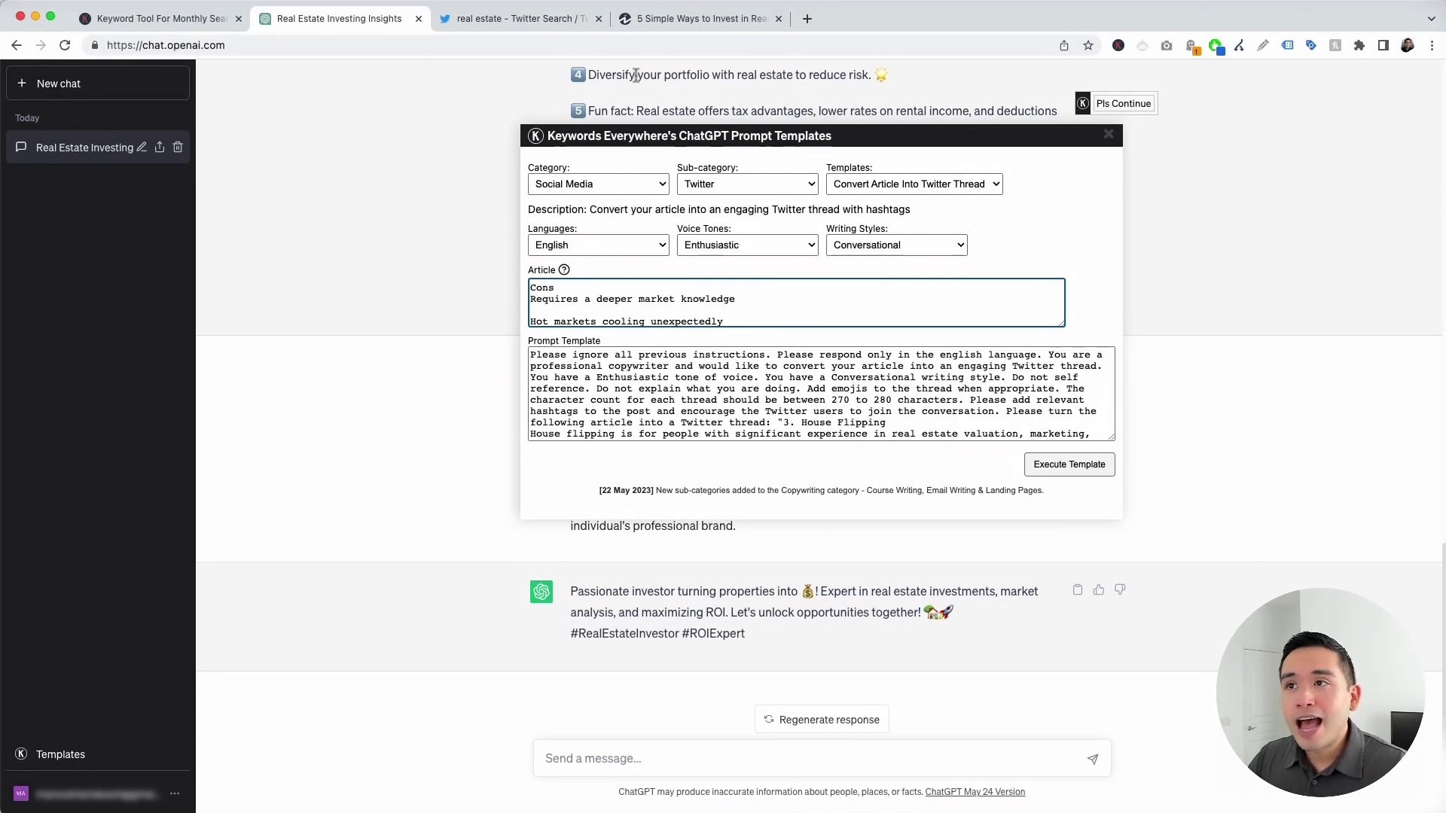
Step: Check the pasted article and prompt text against the source, and execute the template to convert the House Flipping section into a Twitter thread
click(644, 19)
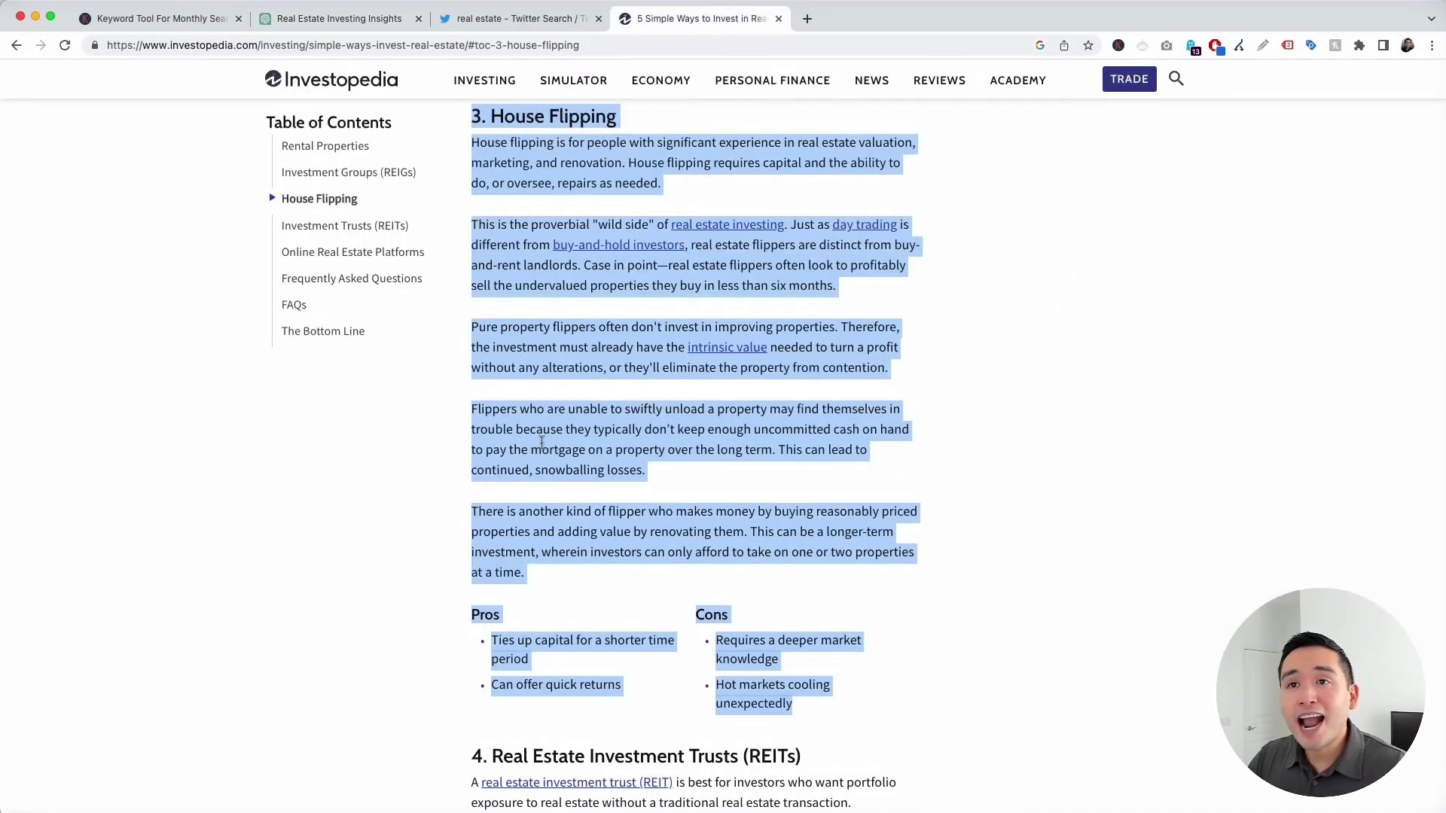
click(339, 18)
scroll(596, 311, up, 10)
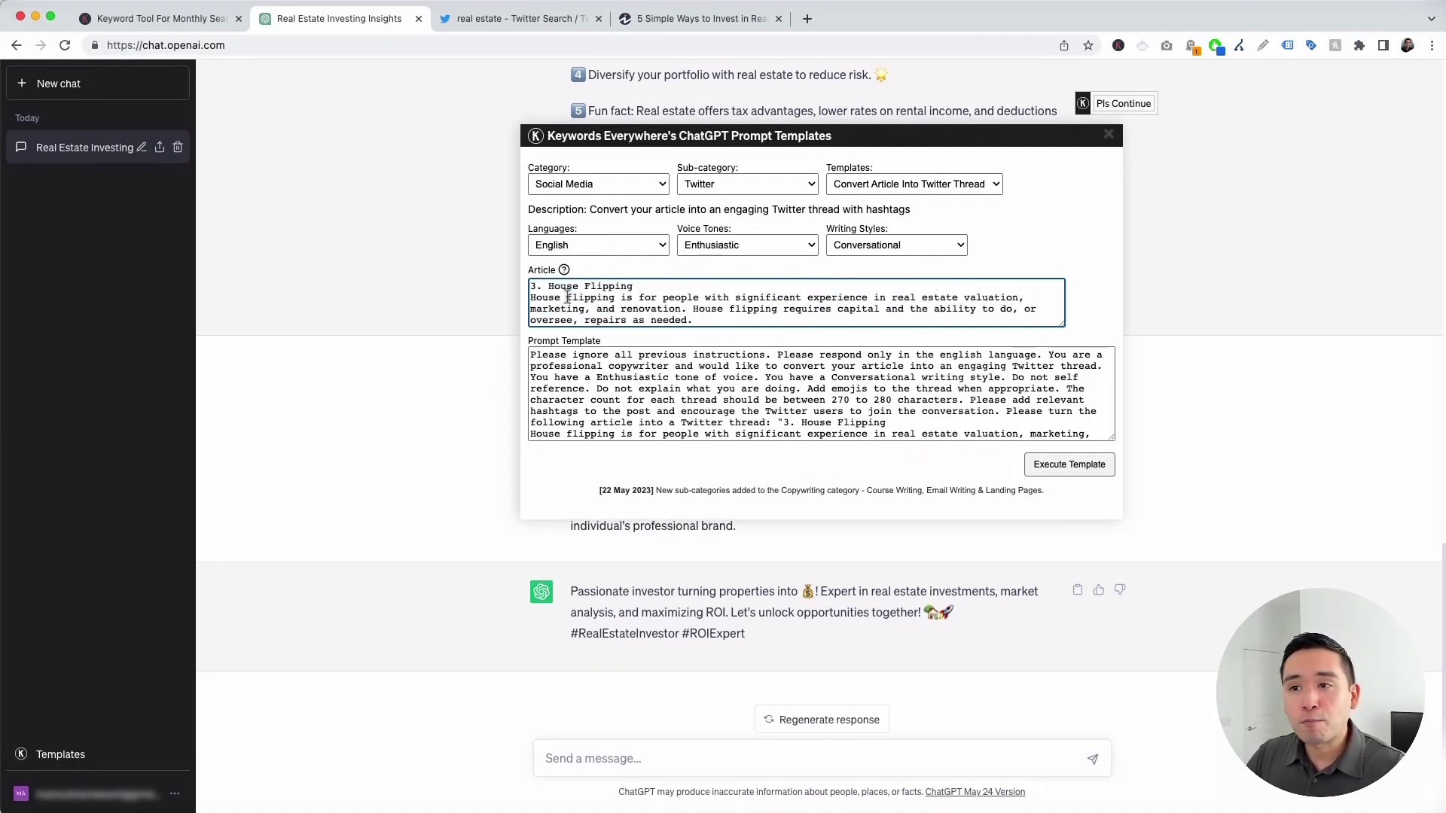
drag(530, 354, 894, 410)
click(885, 406)
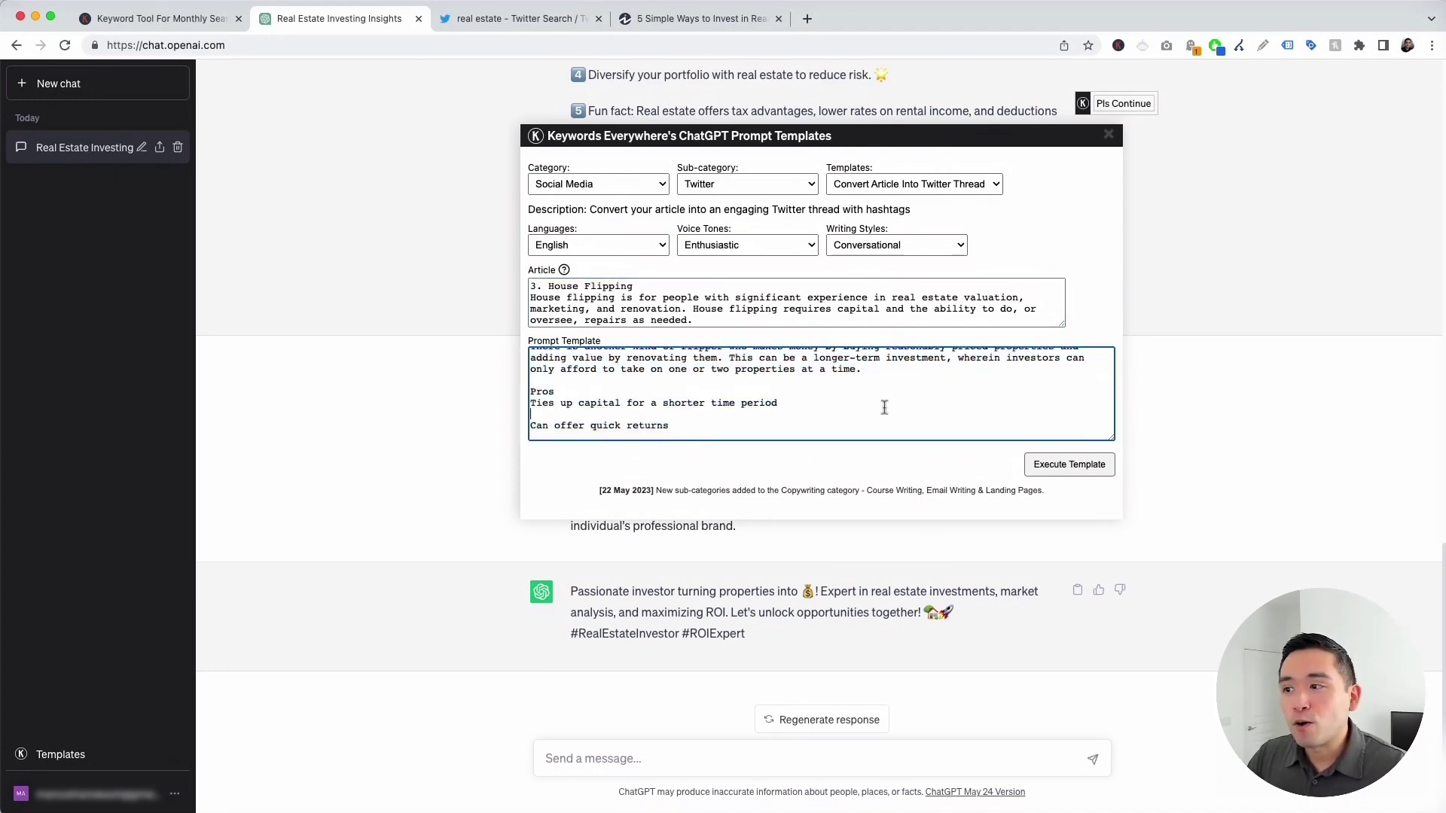
click(1069, 465)
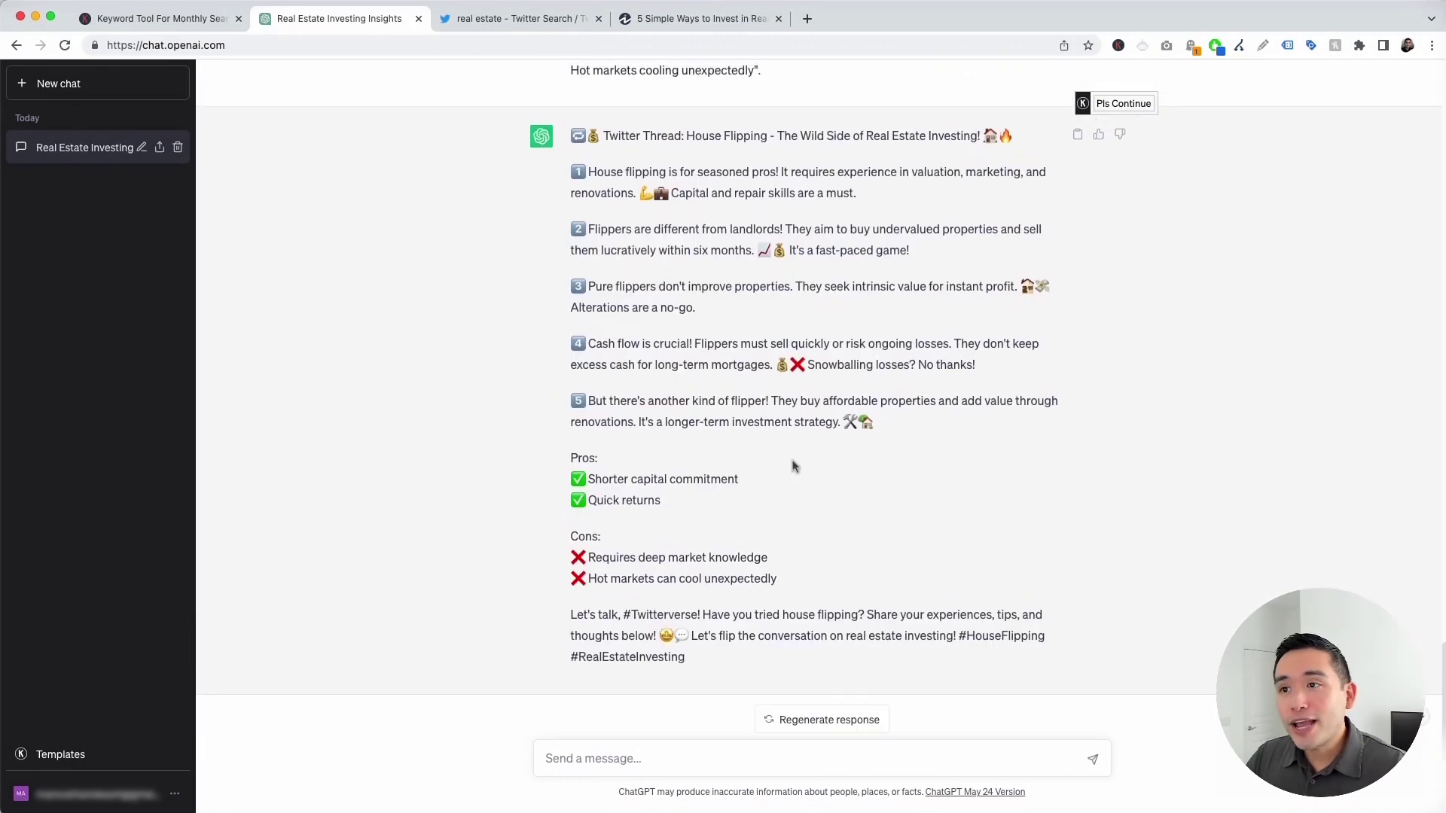
scroll(795, 467, up, 7)
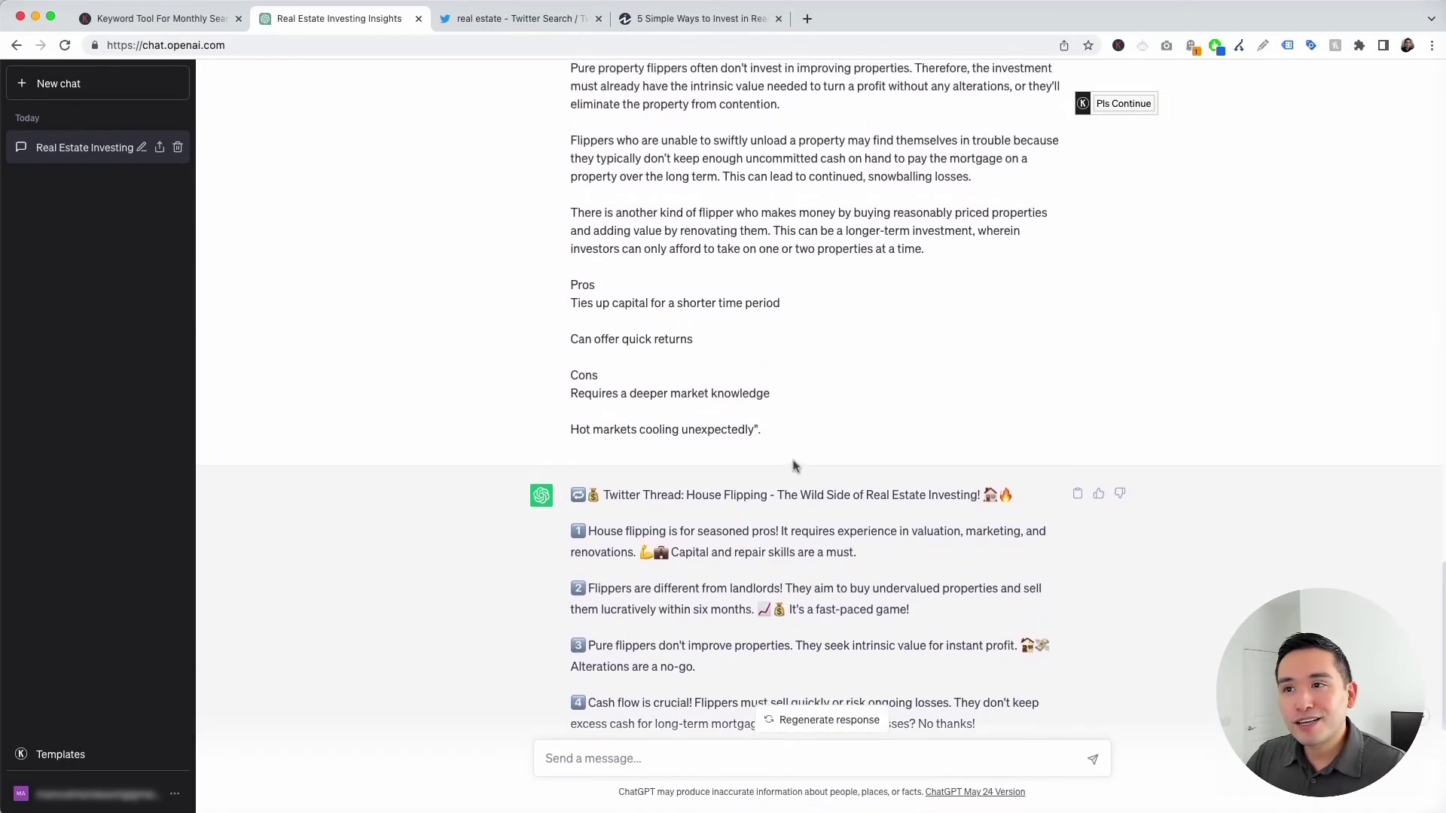
Step: Read through the generated House Flipping thread, examining its title, numbered tweets, and pros and cons
scroll(794, 467, down, 6)
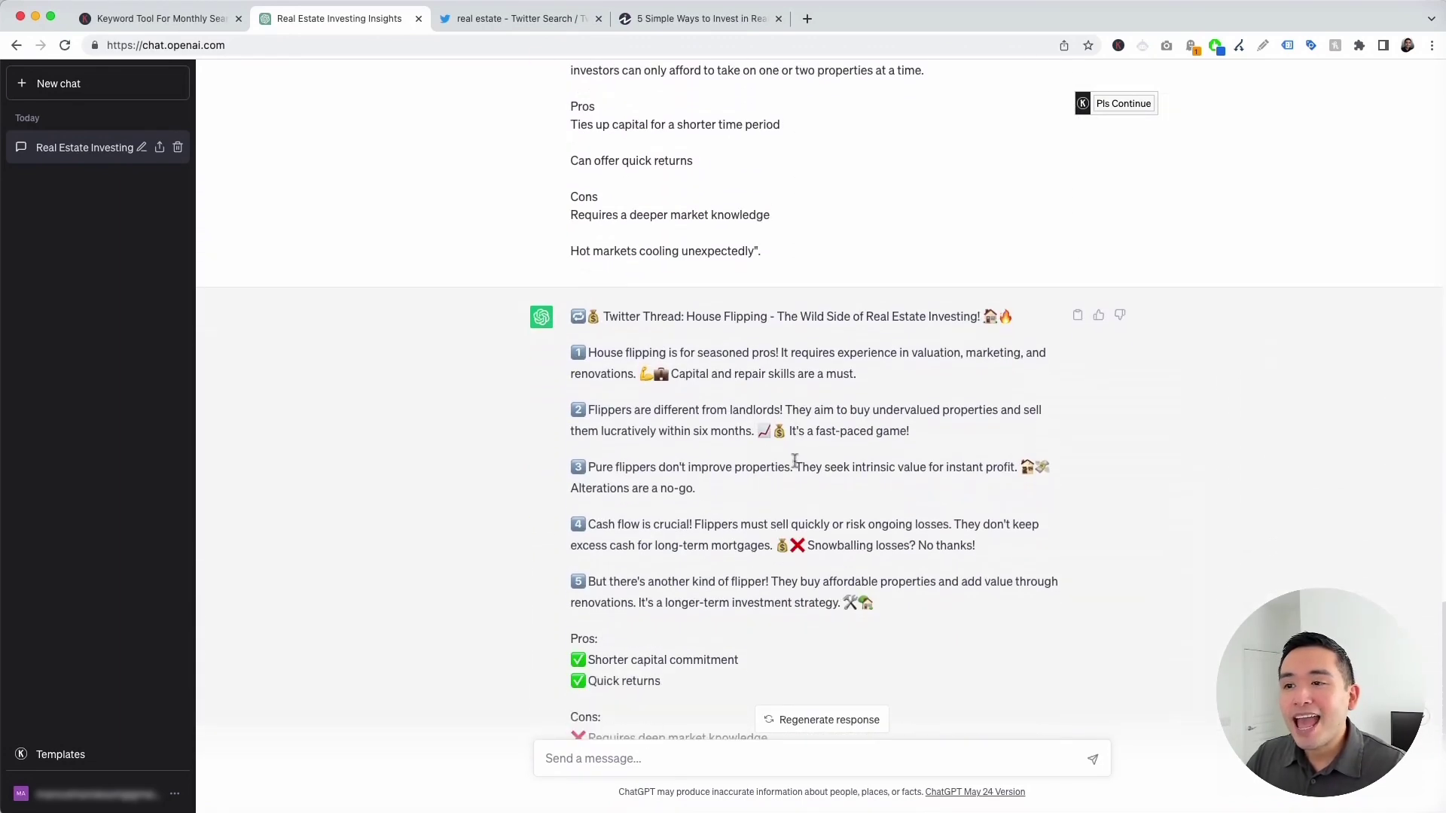
scroll(645, 360, down, 2)
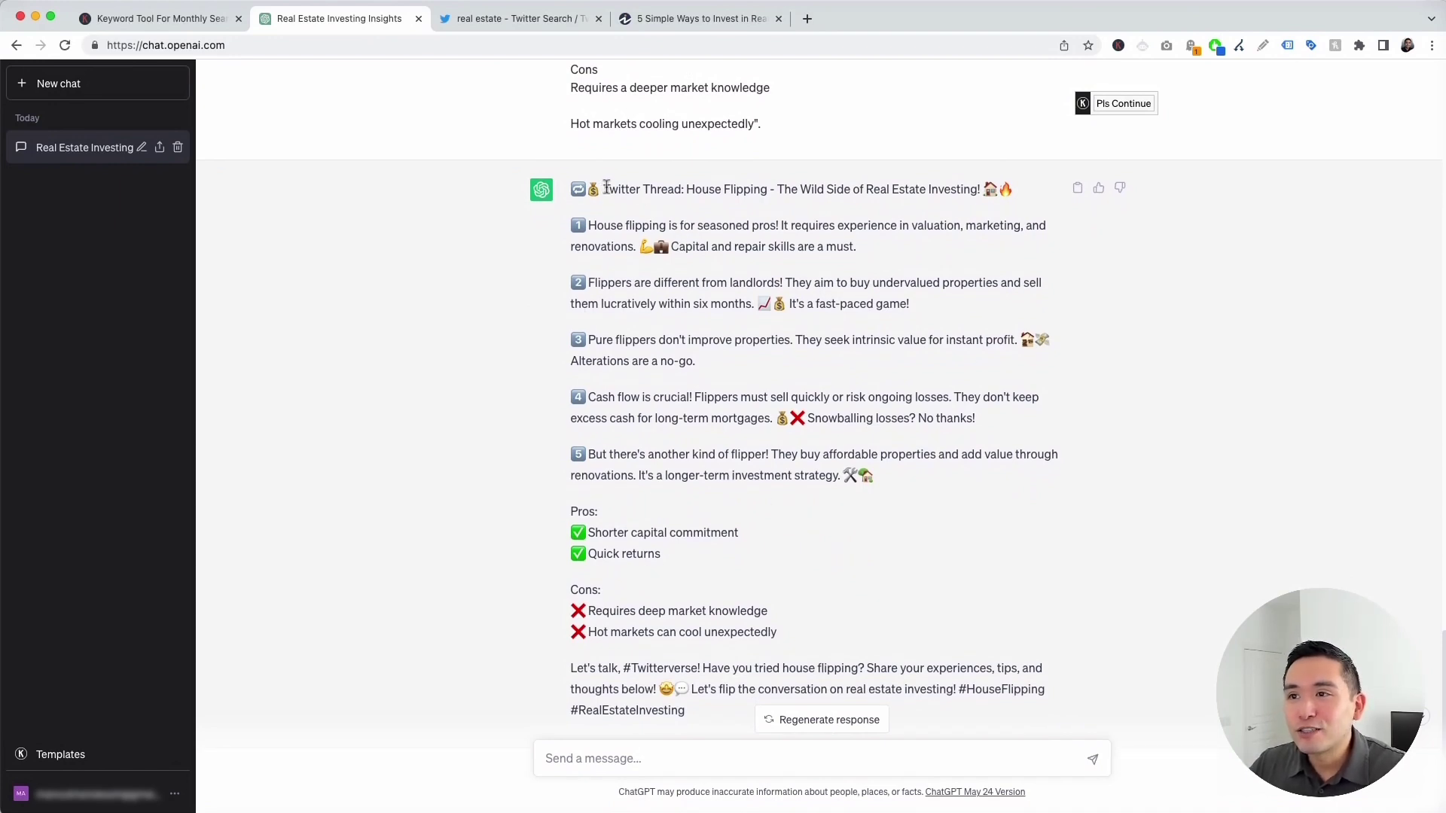
drag(693, 192, 971, 190)
drag(591, 226, 676, 448)
scroll(678, 444, down, 1)
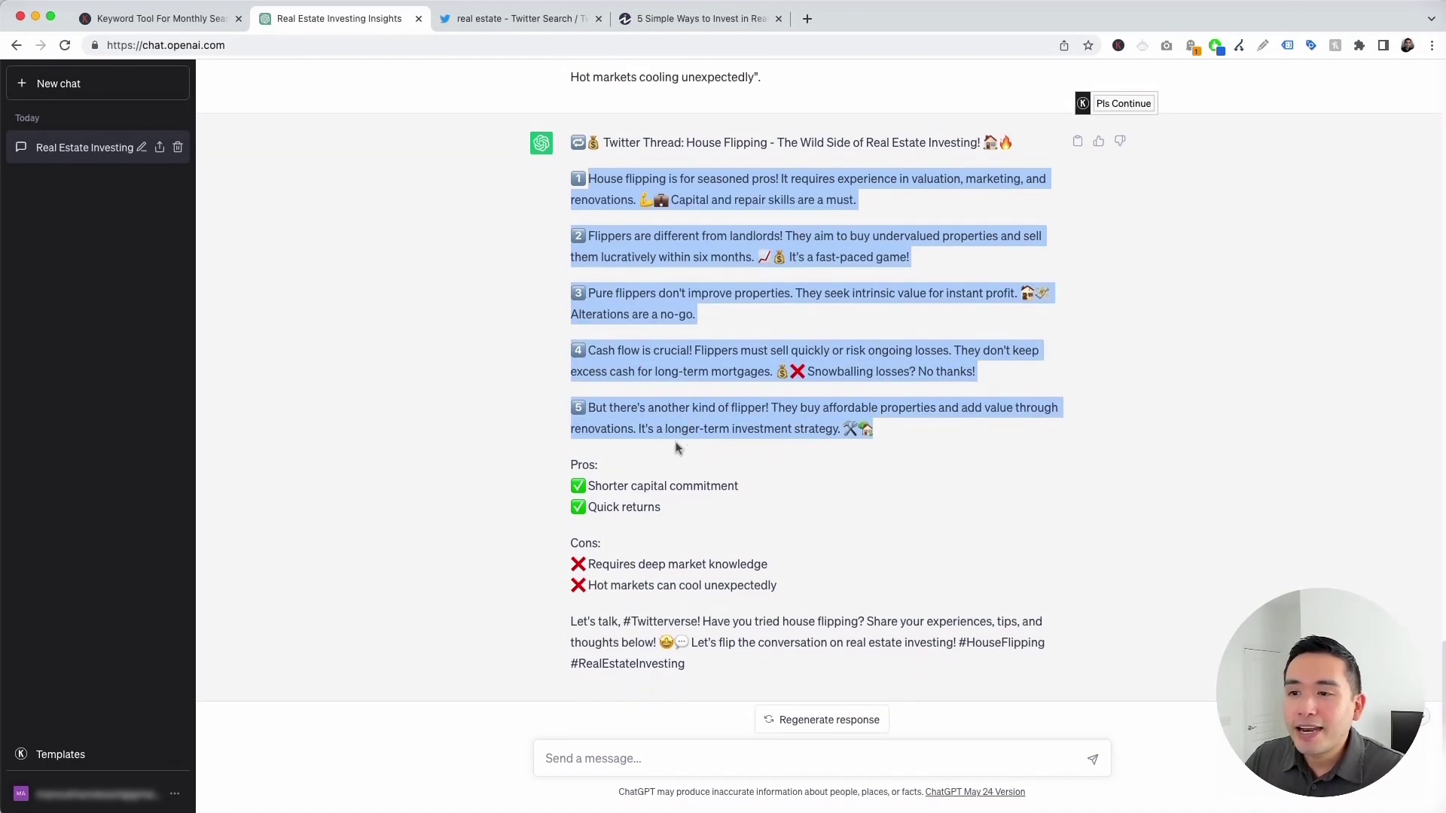
drag(572, 466, 624, 568)
click(638, 576)
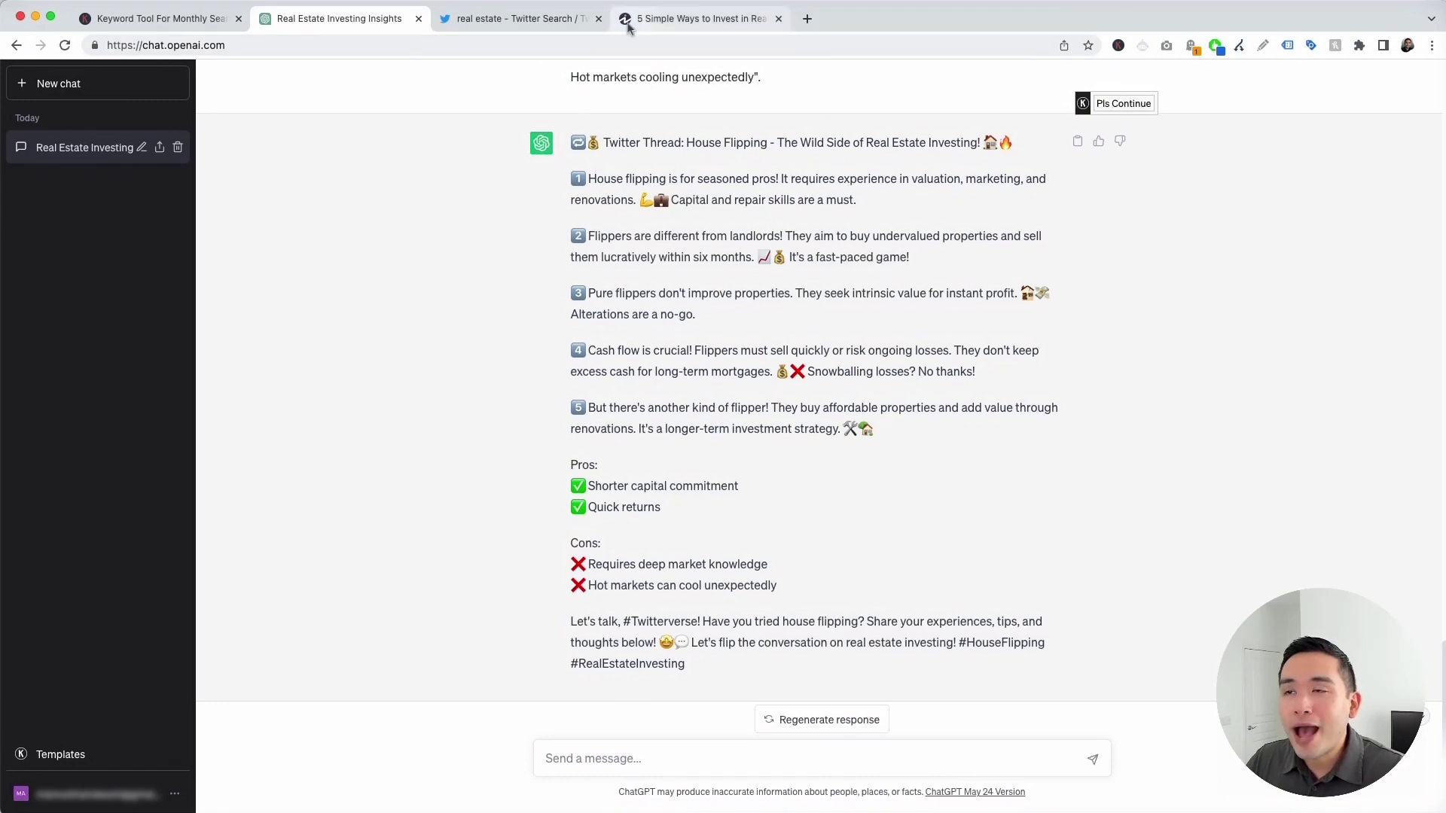
Step: Compare the thread's pros and cons with the House Flipping section on Investopedia, and examine the closing call to action and hashtags
click(625, 19)
click(657, 409)
scroll(603, 467, down, 2)
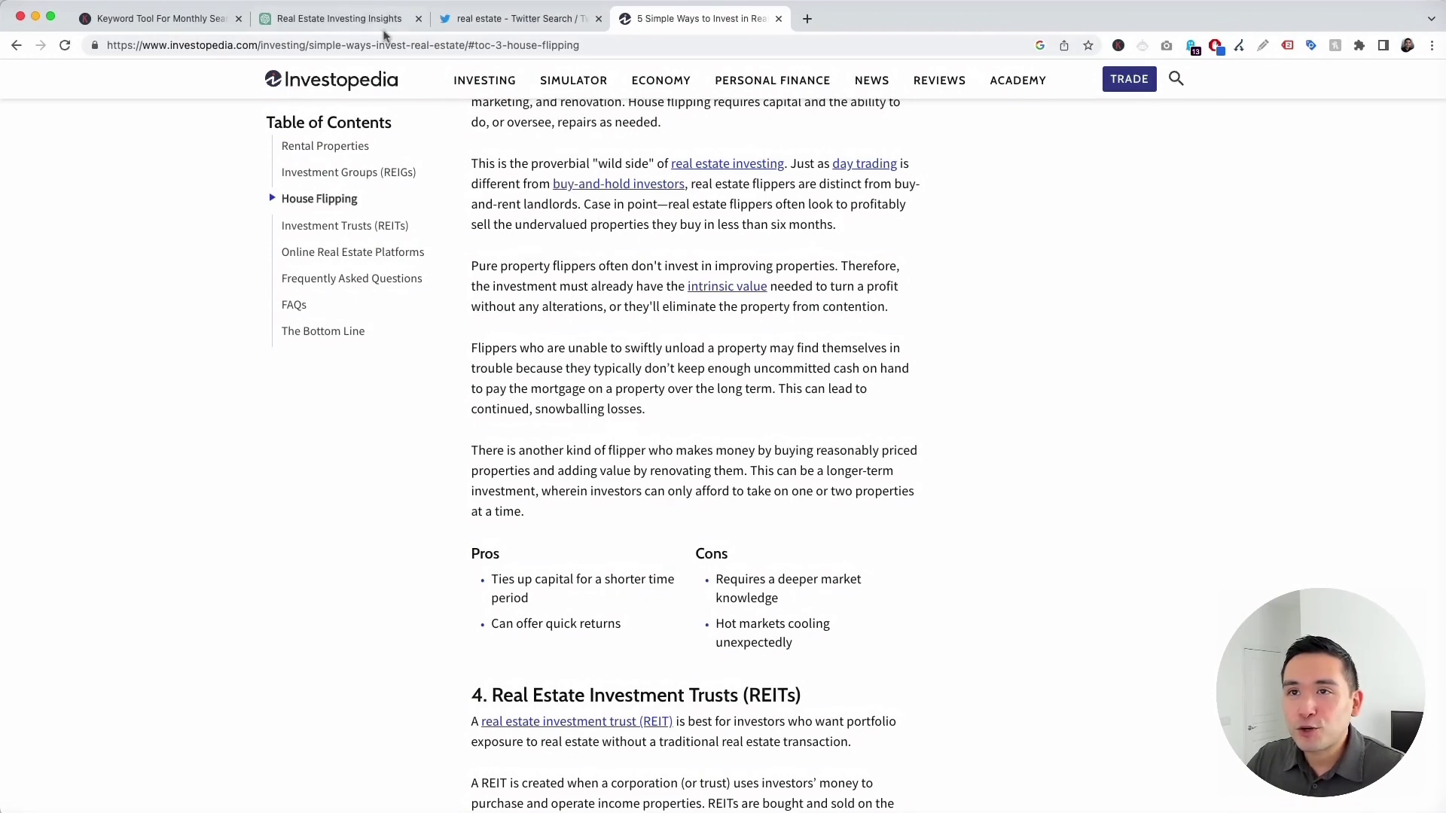
click(369, 23)
drag(566, 473, 713, 621)
click(705, 599)
drag(572, 619, 616, 636)
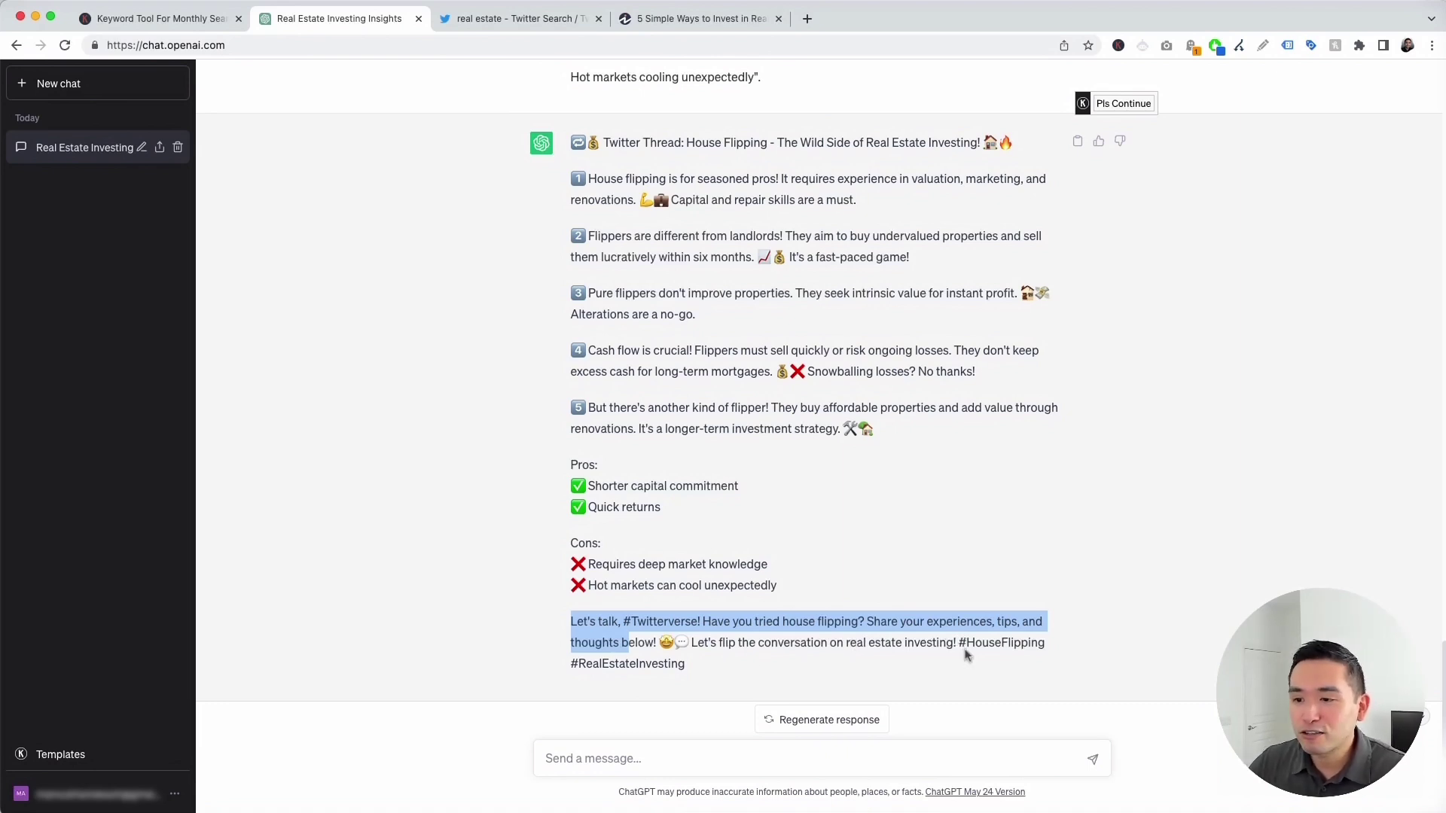
click(690, 656)
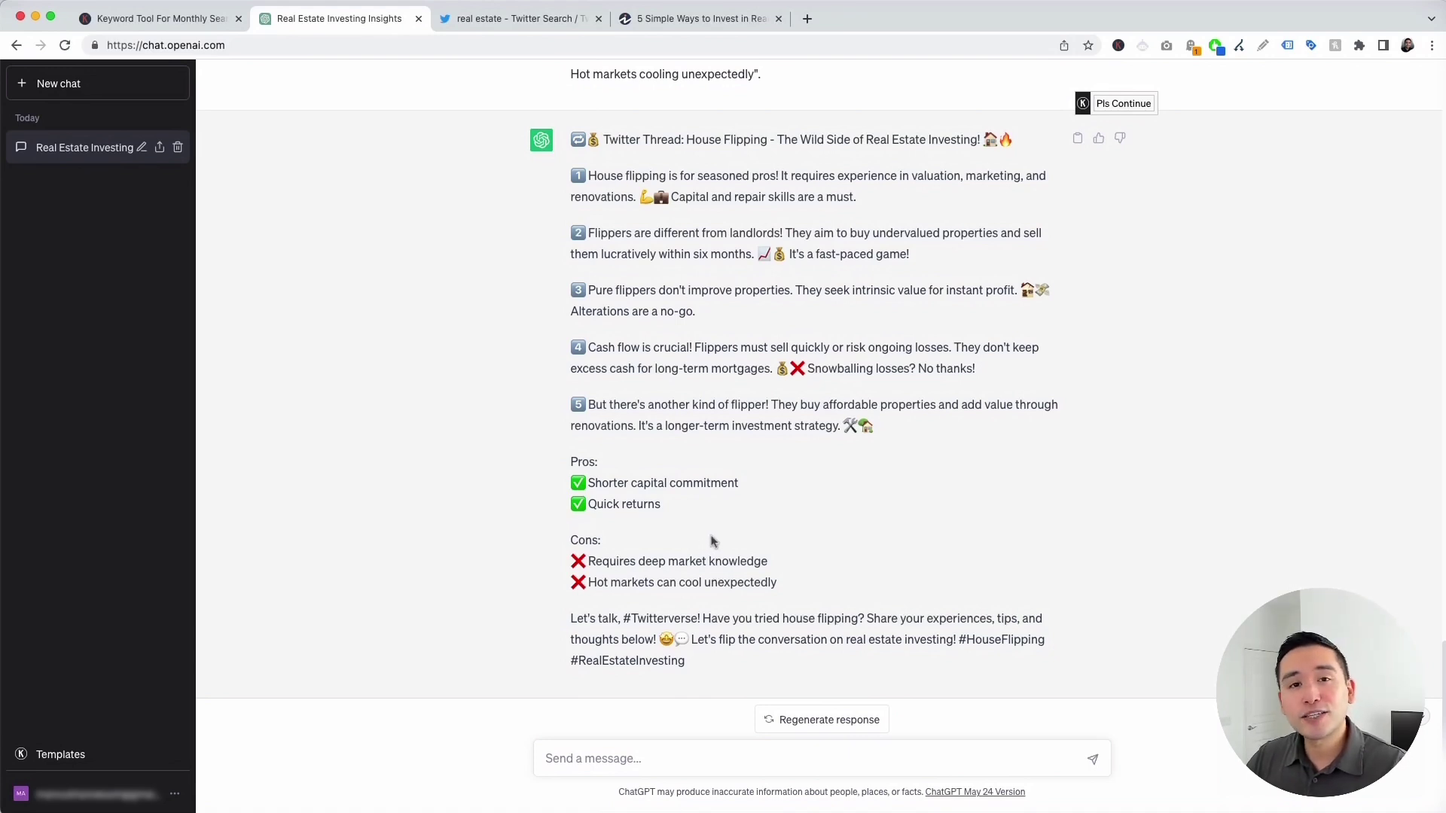
Step: Choose the Respond to Customers on Twitter template with English, a Friendly voice tone and a Persuasive writing style
click(80, 759)
click(856, 188)
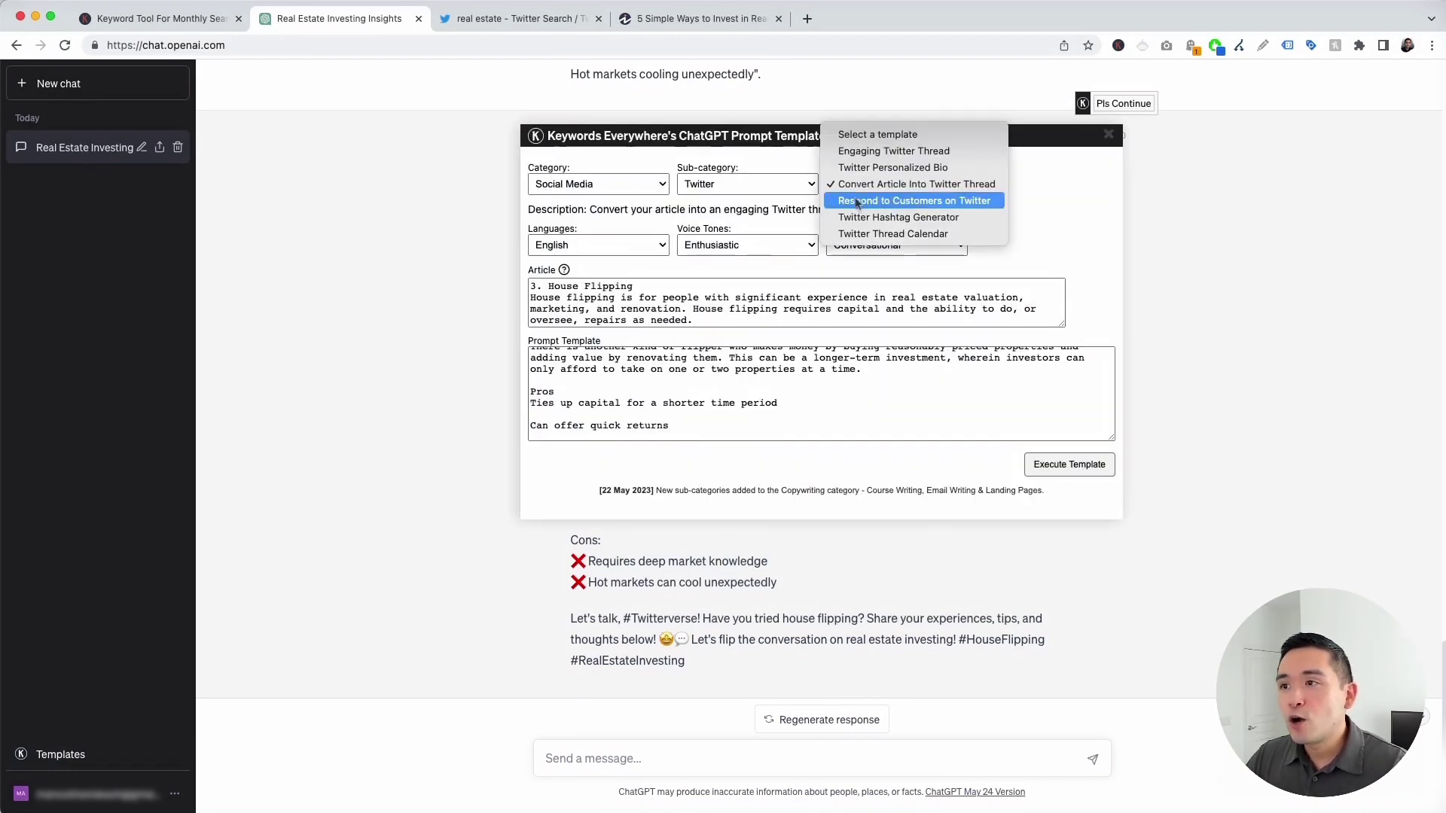
click(966, 203)
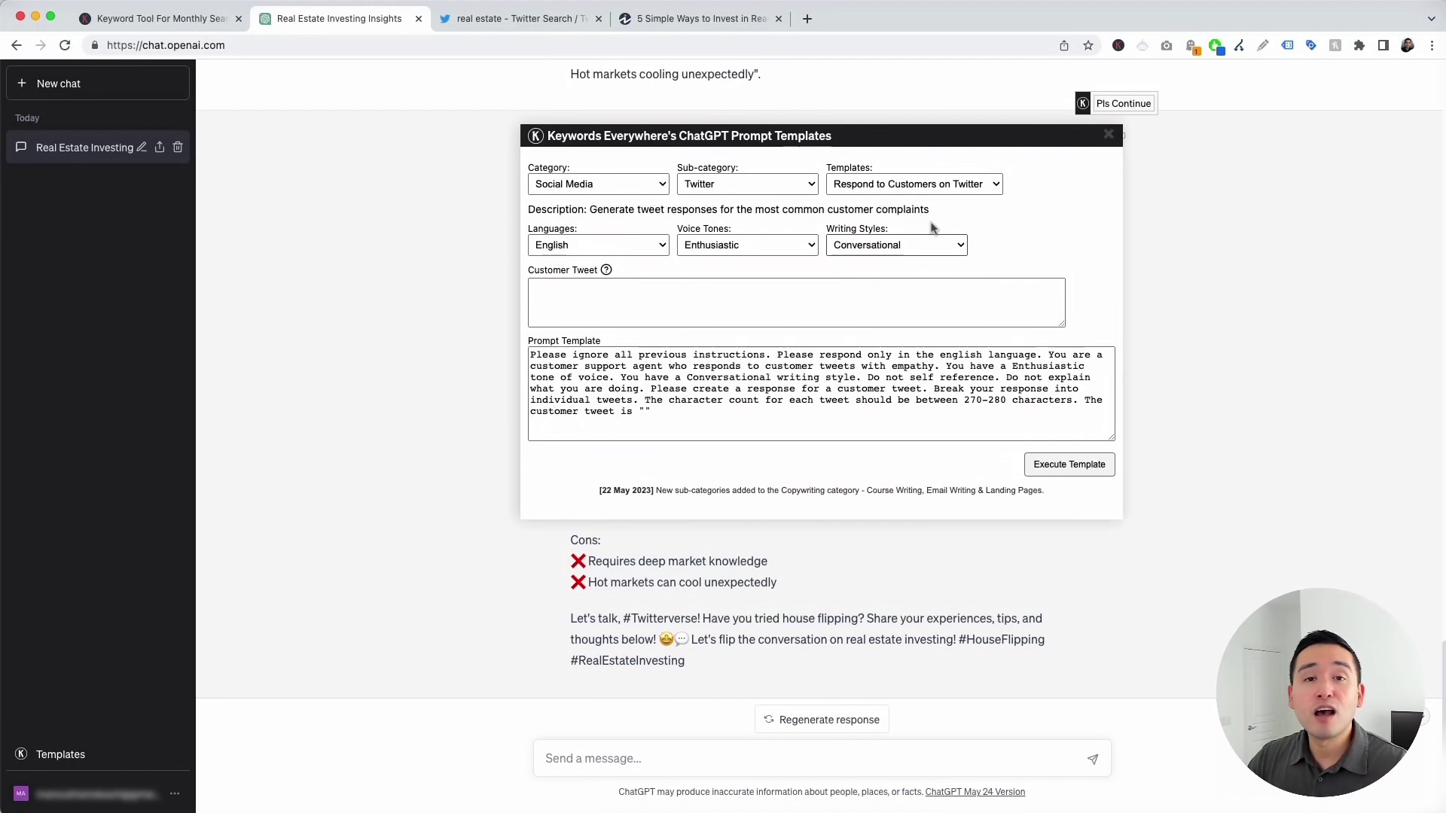
click(602, 245)
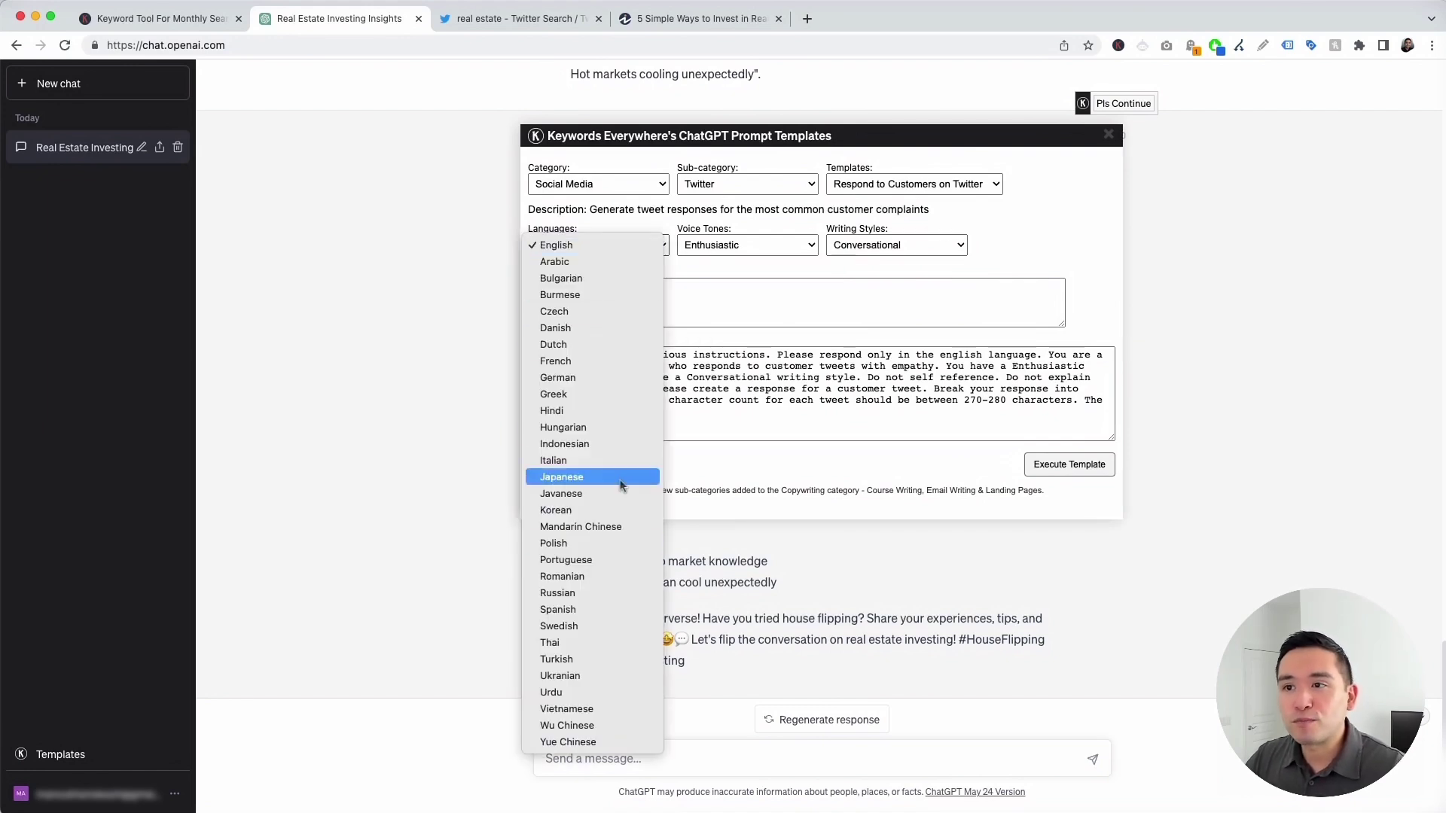
click(734, 241)
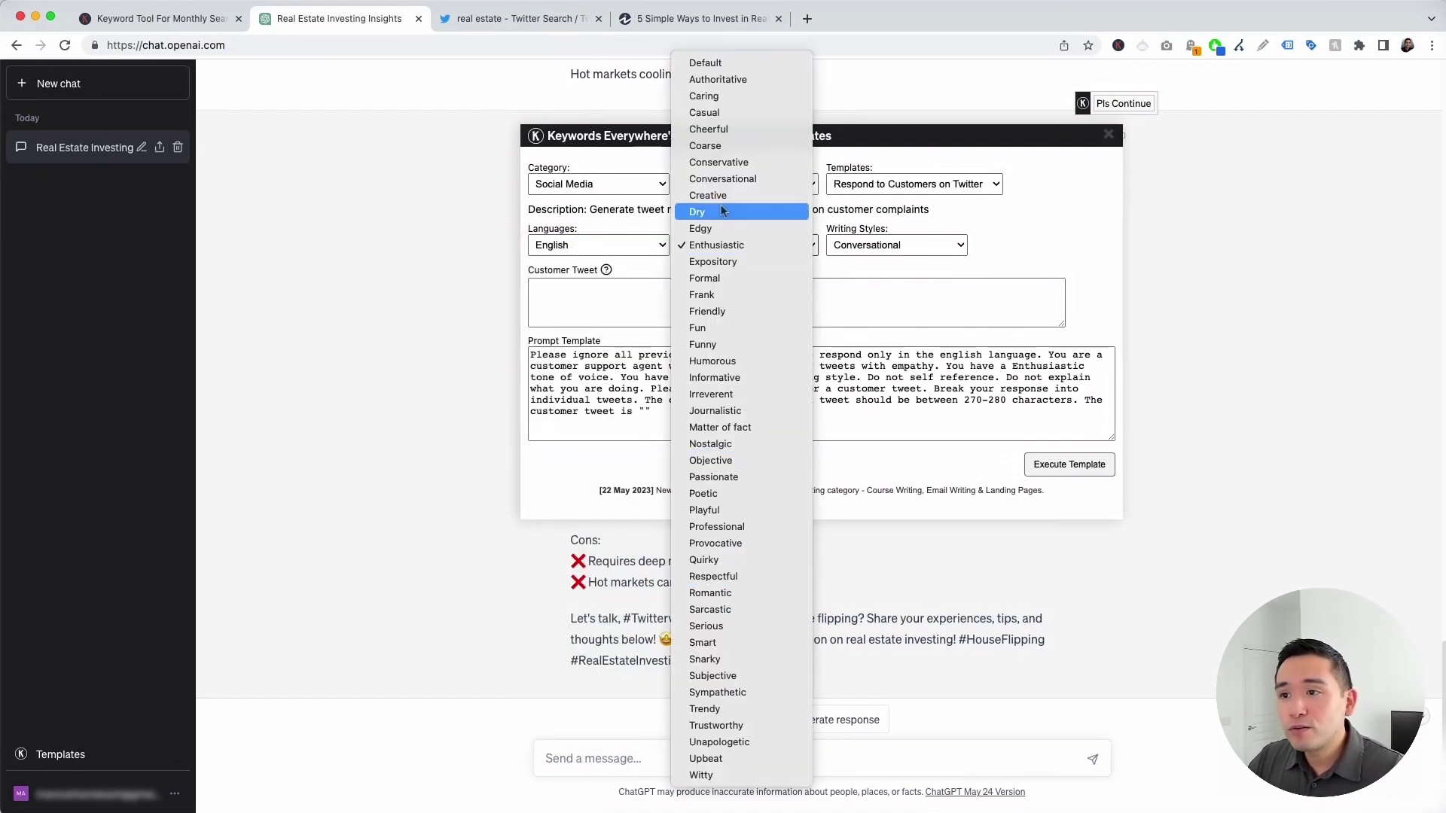
click(720, 319)
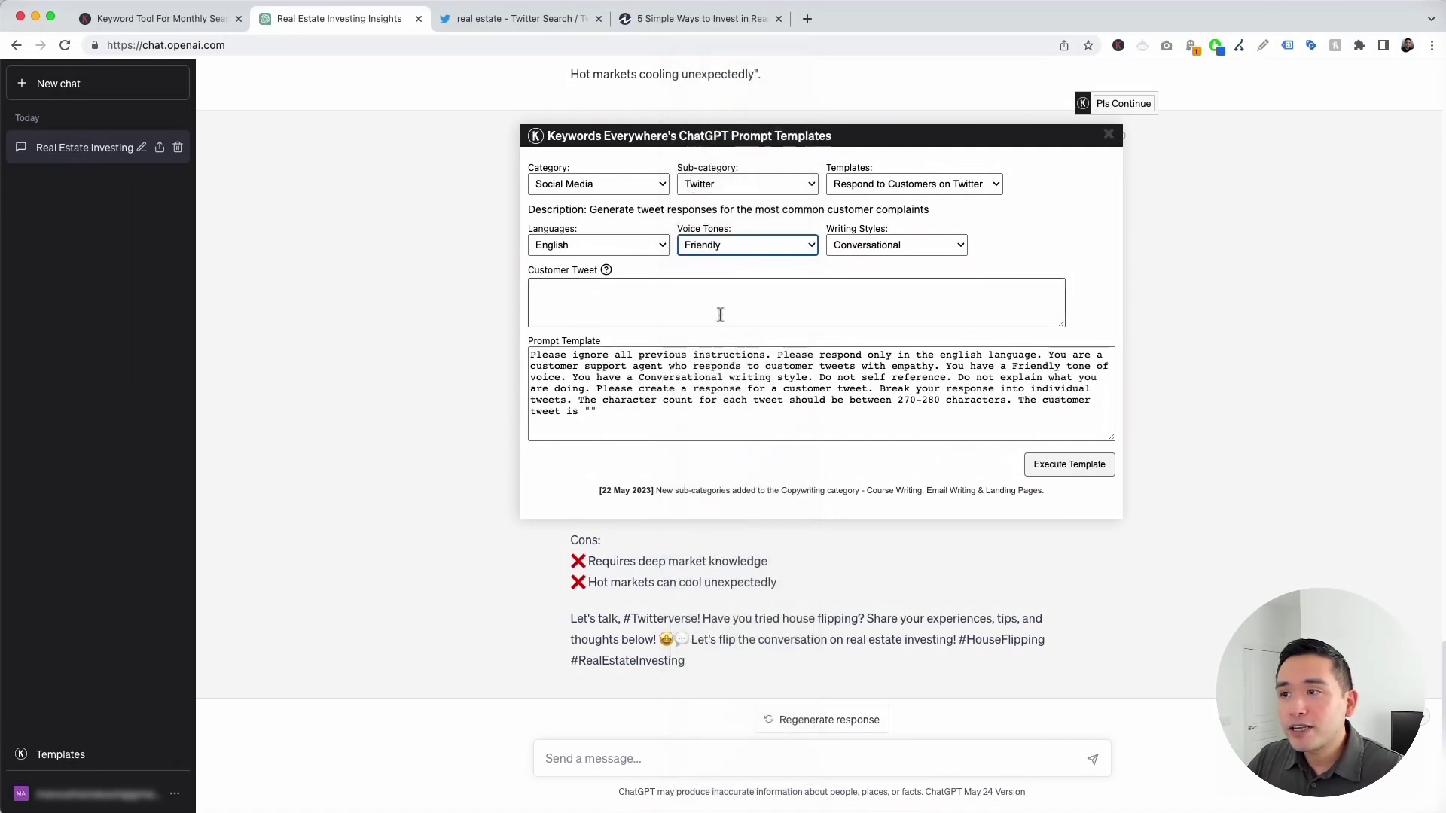
click(873, 245)
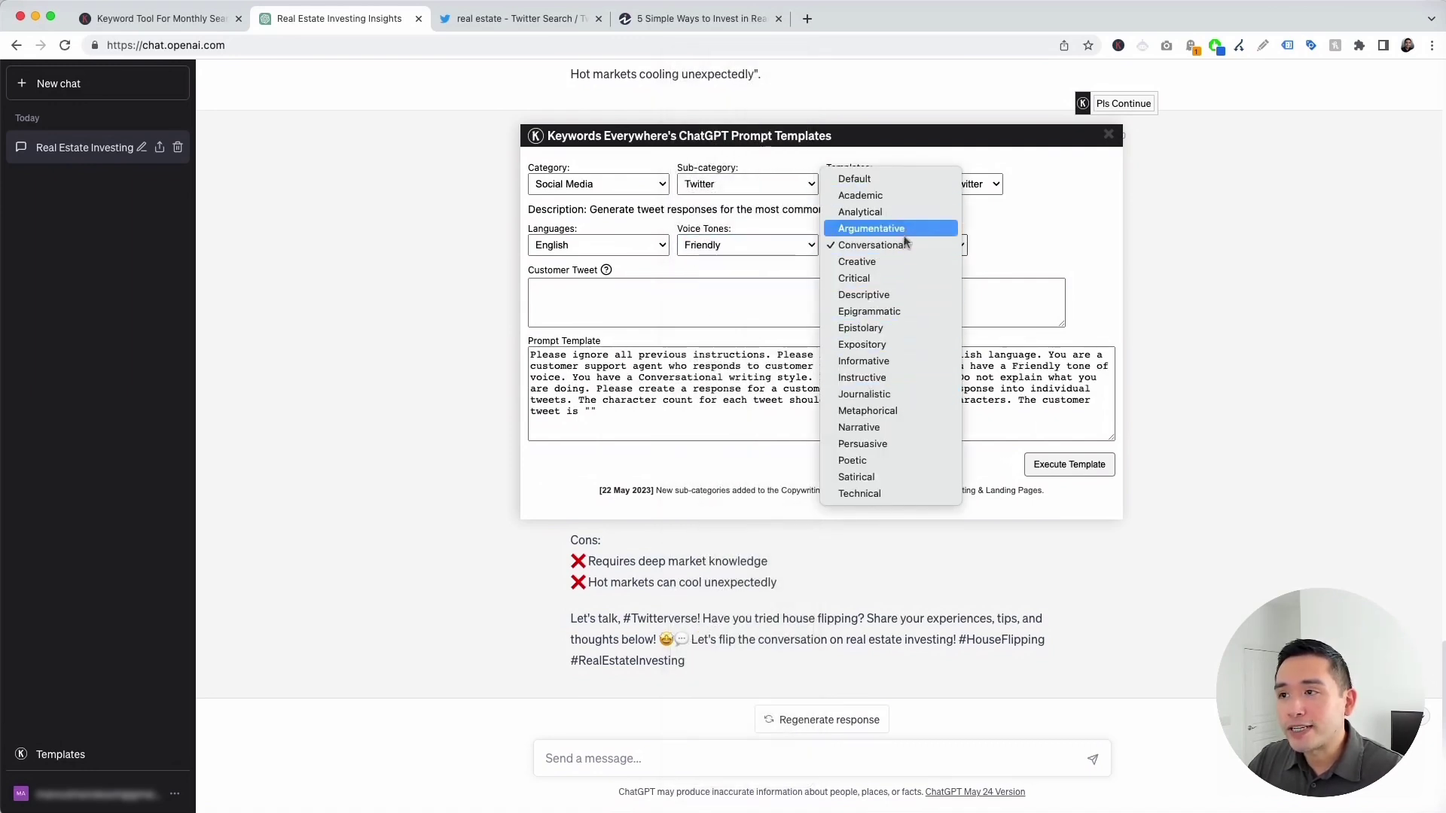
click(901, 448)
Step: Copy the Twitter post about investing in real estate for a strategic advantage, paste it as the customer tweet and execute the template
click(548, 291)
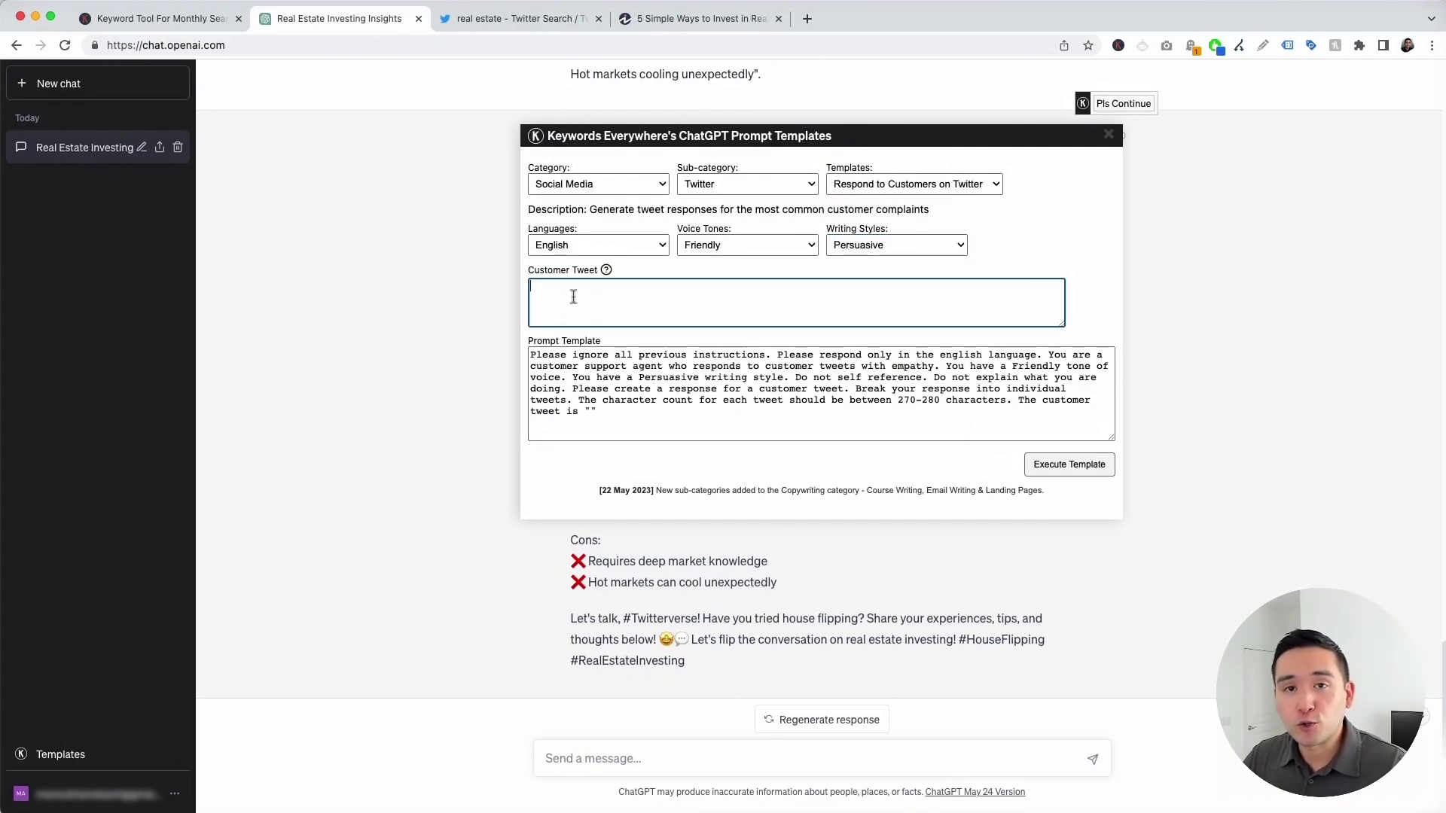
click(482, 19)
scroll(495, 302, up, 3)
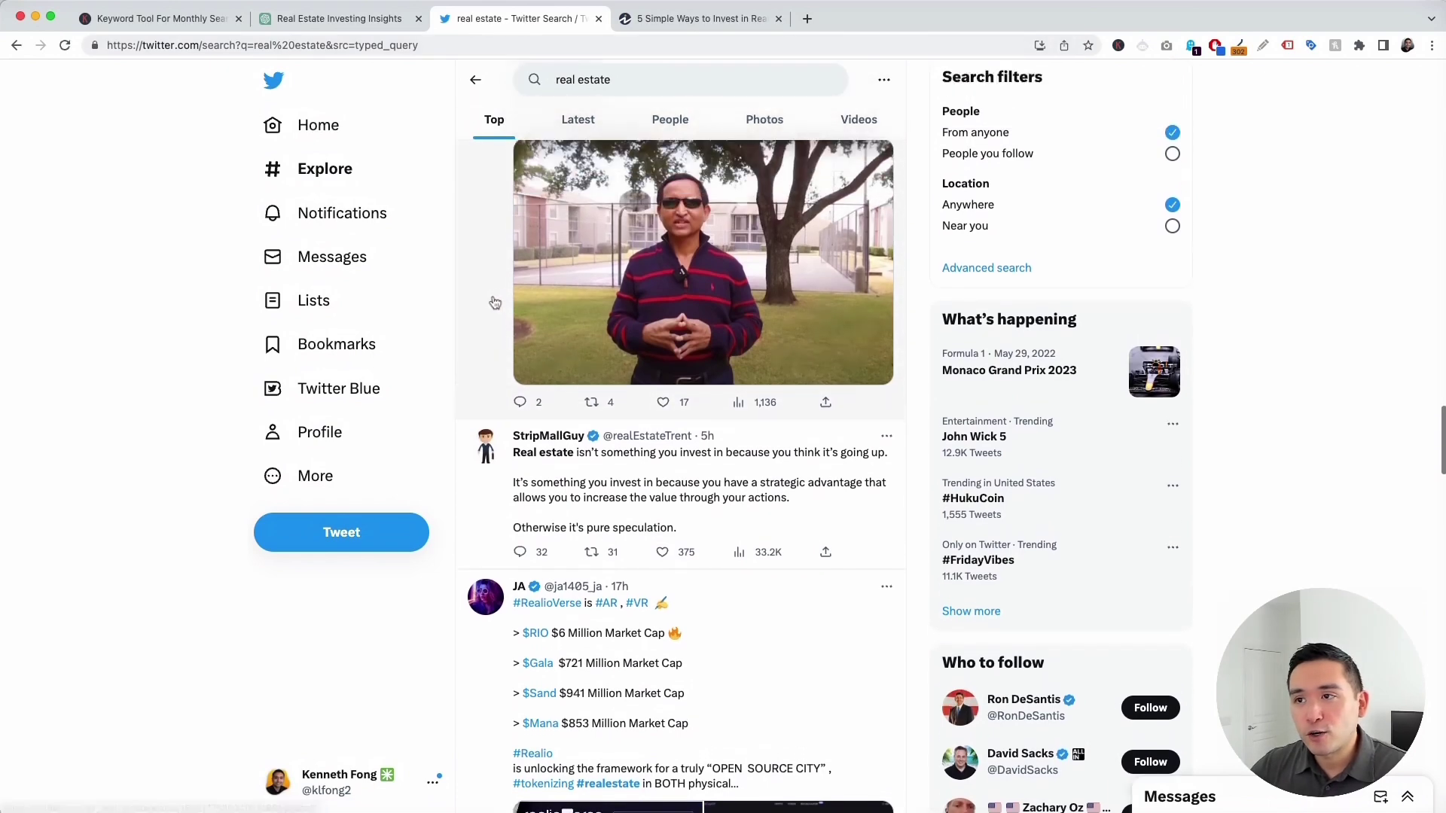
scroll(501, 324, down, 1)
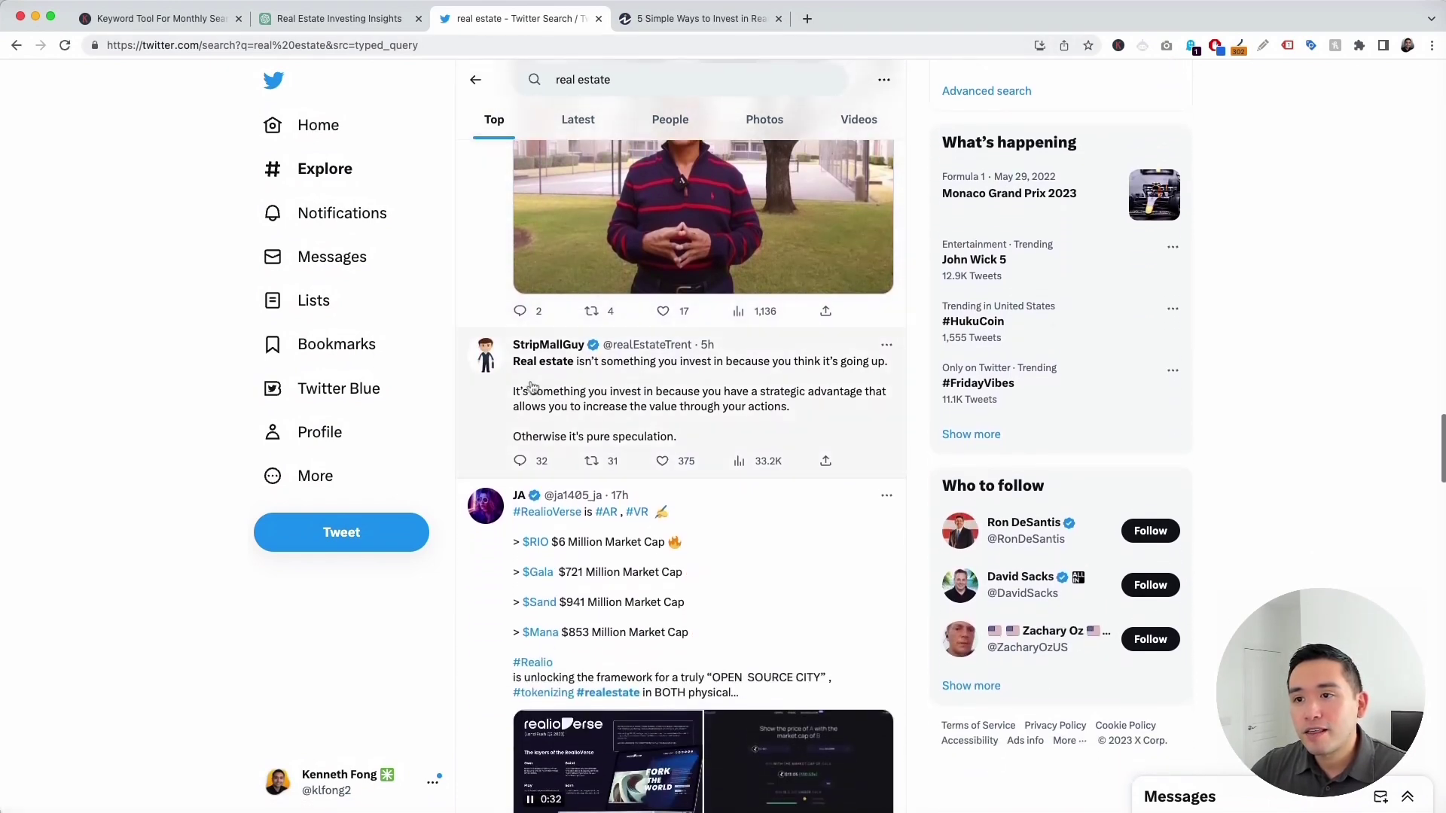
drag(515, 366, 682, 441)
key(super+c)
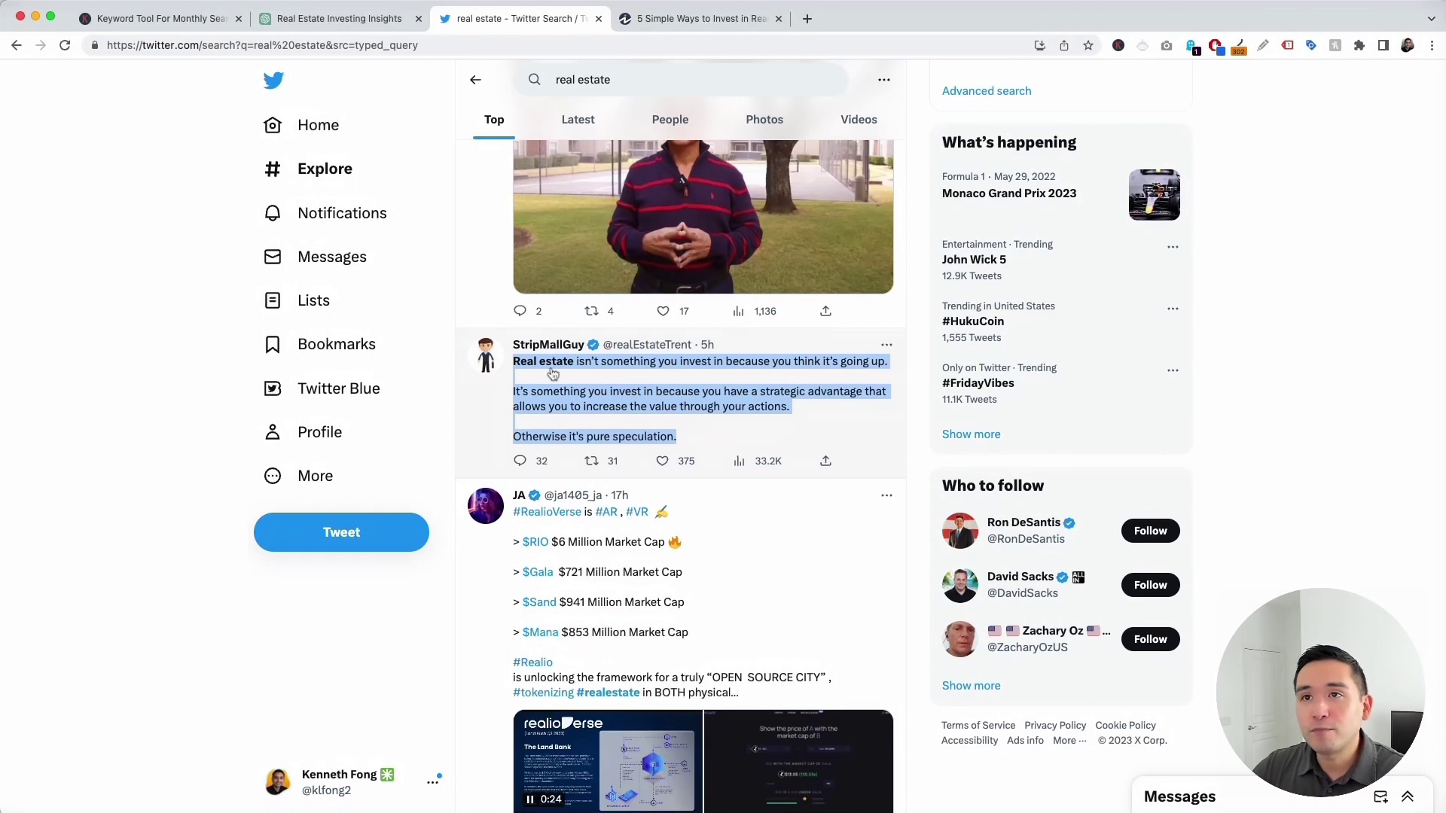
click(366, 23)
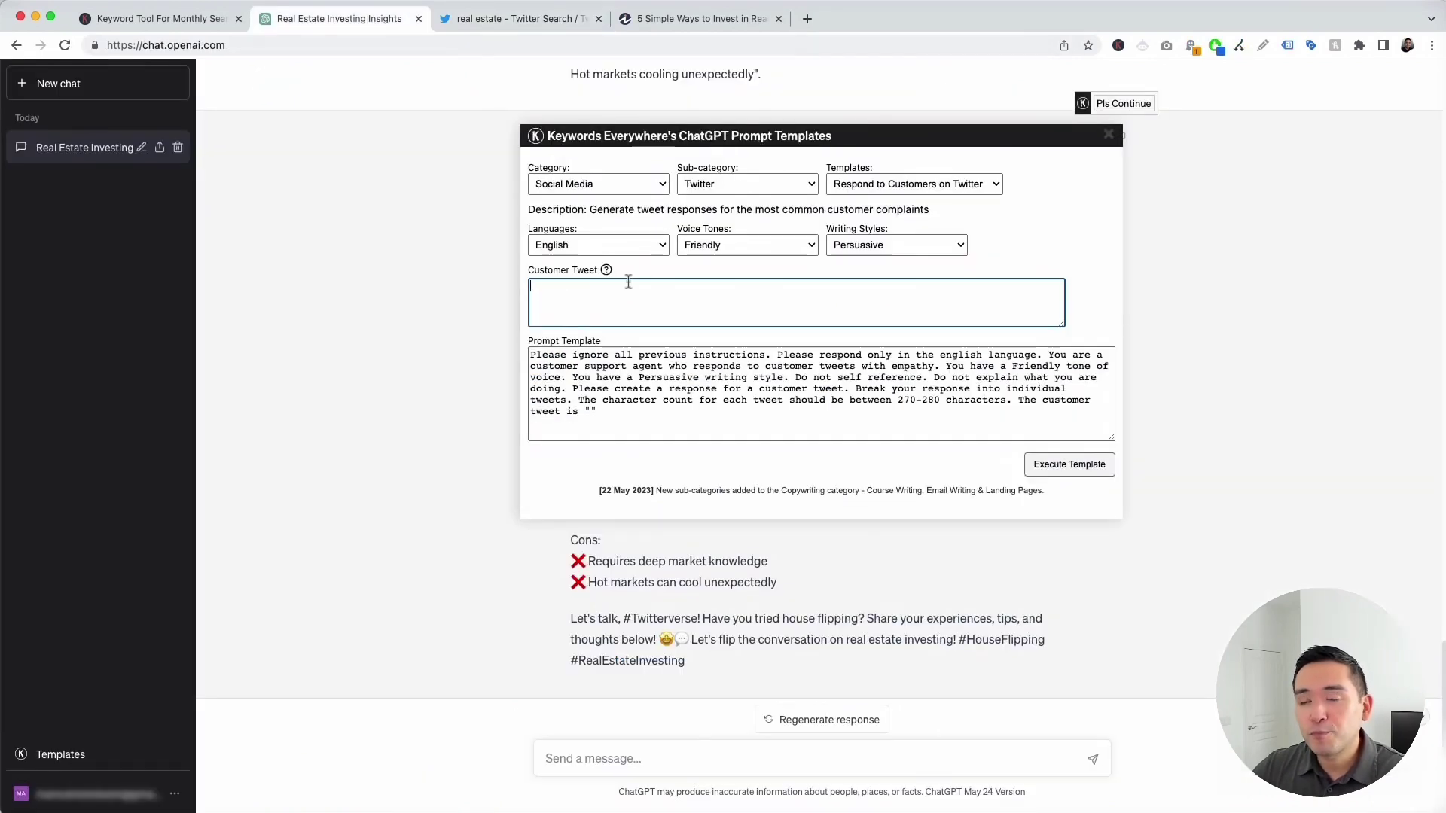
key(super+v)
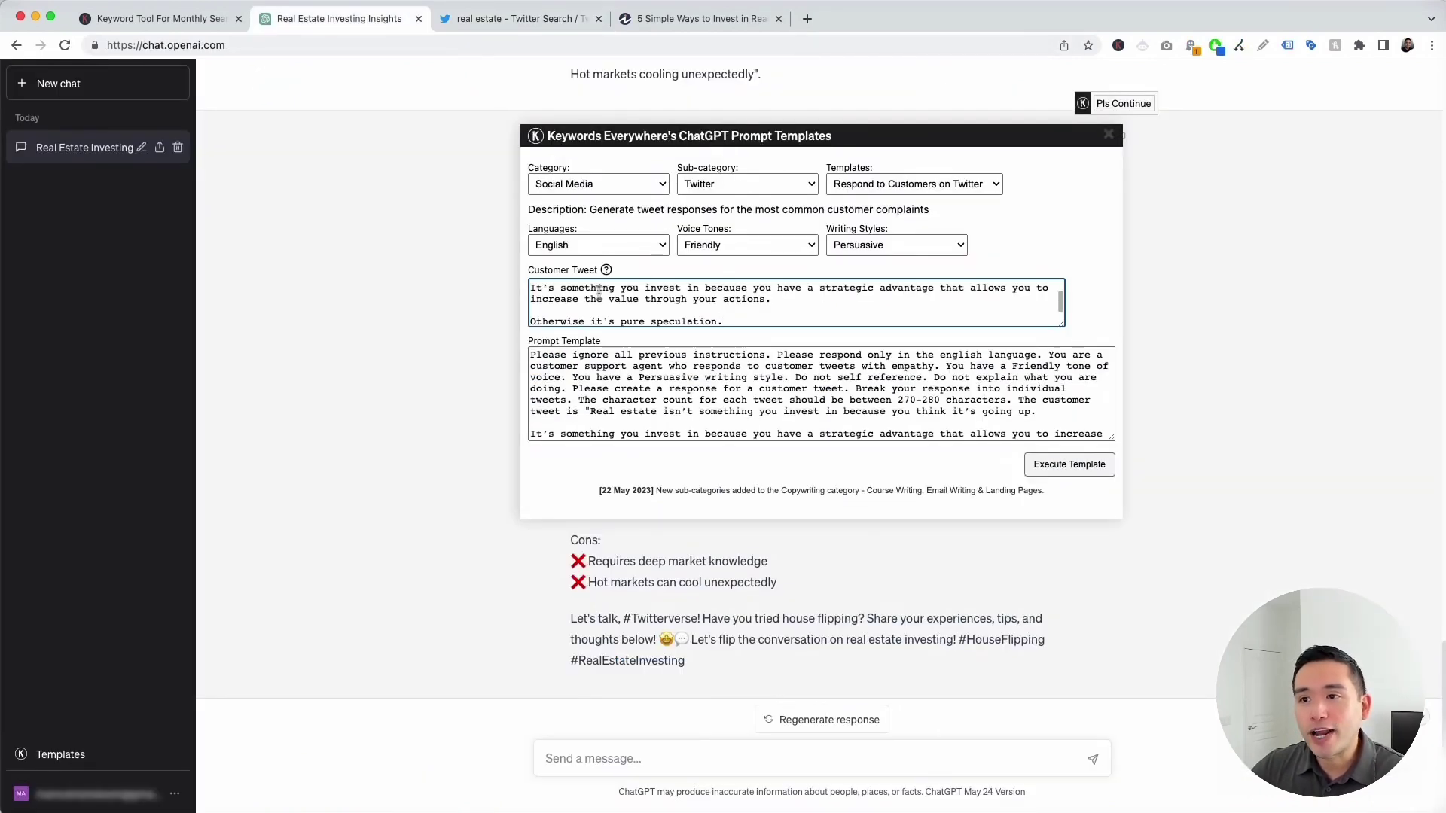
drag(531, 354, 995, 420)
click(1069, 464)
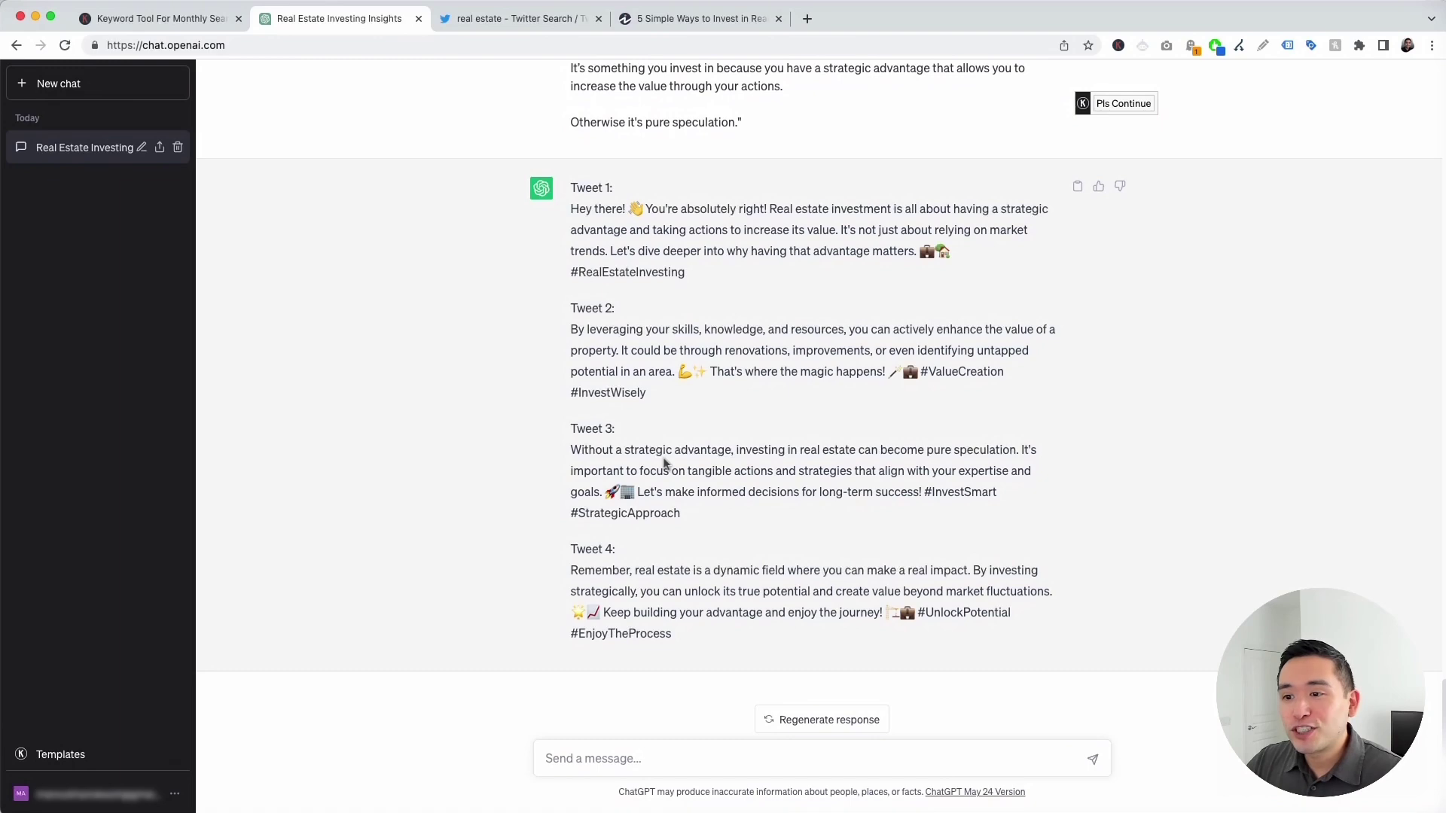
Step: Read through the four generated reply tweets and compare them with the original Twitter post
scroll(665, 463, up, 3)
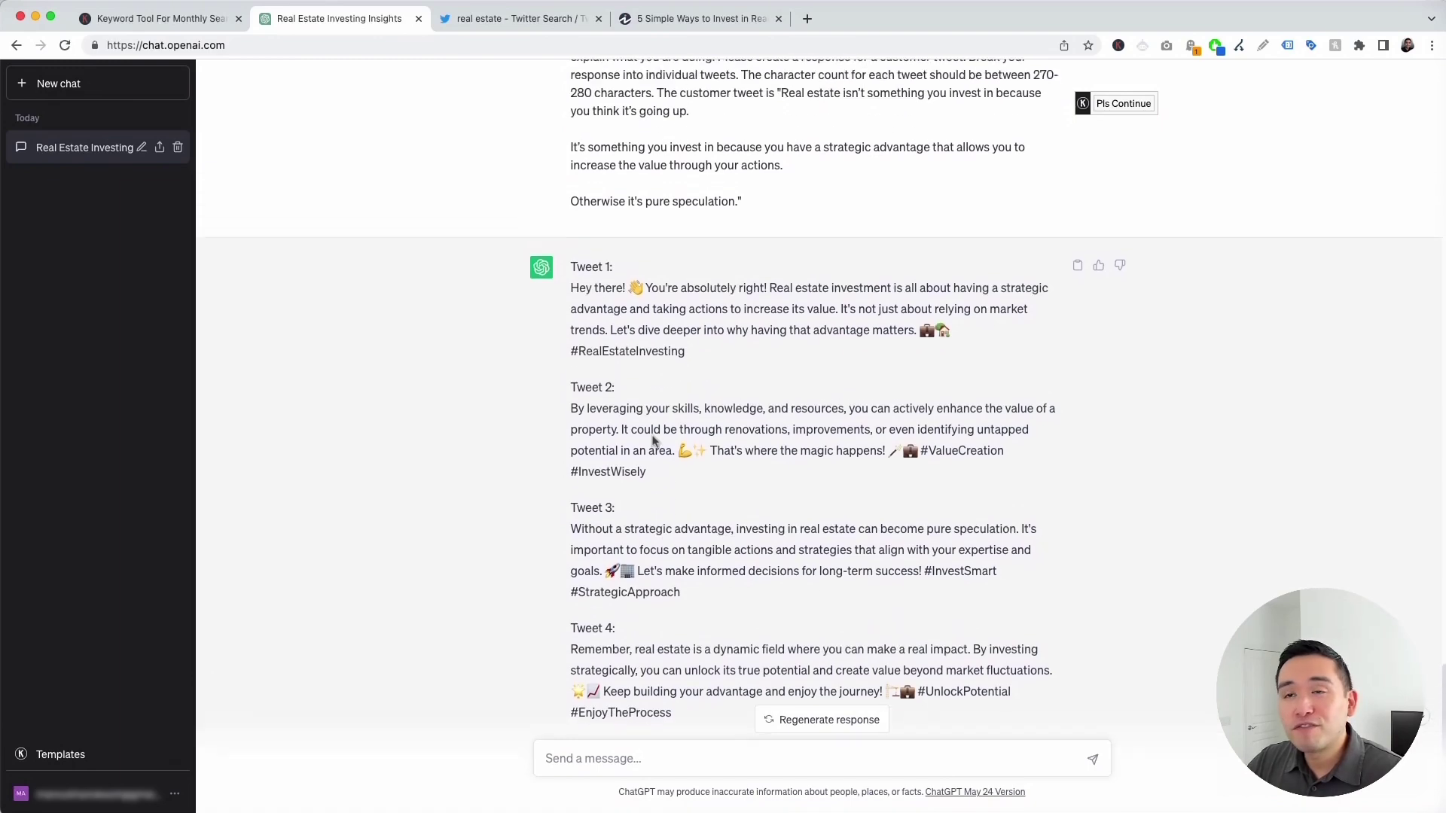
click(489, 19)
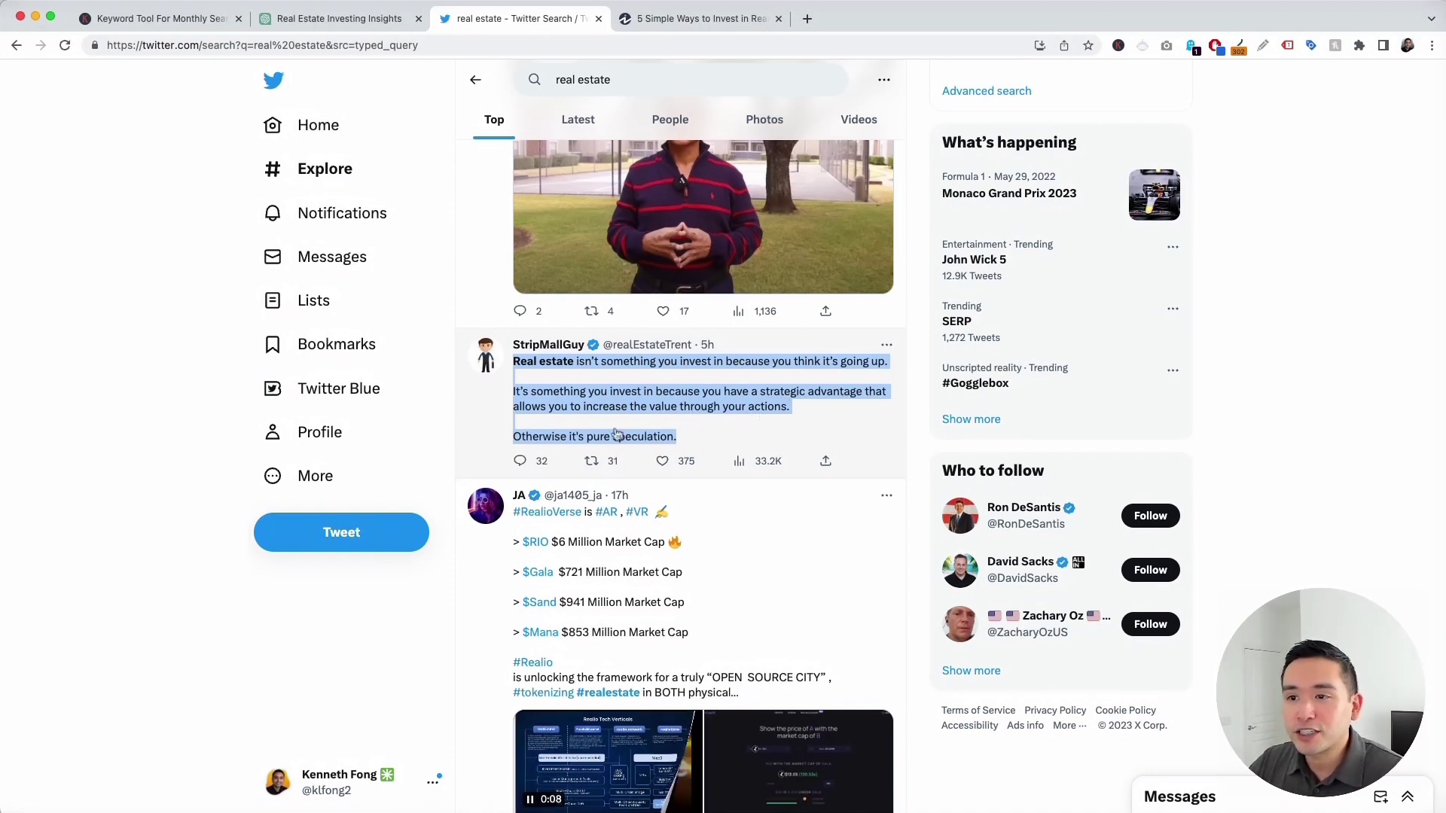
click(374, 25)
scroll(612, 314, down, 1)
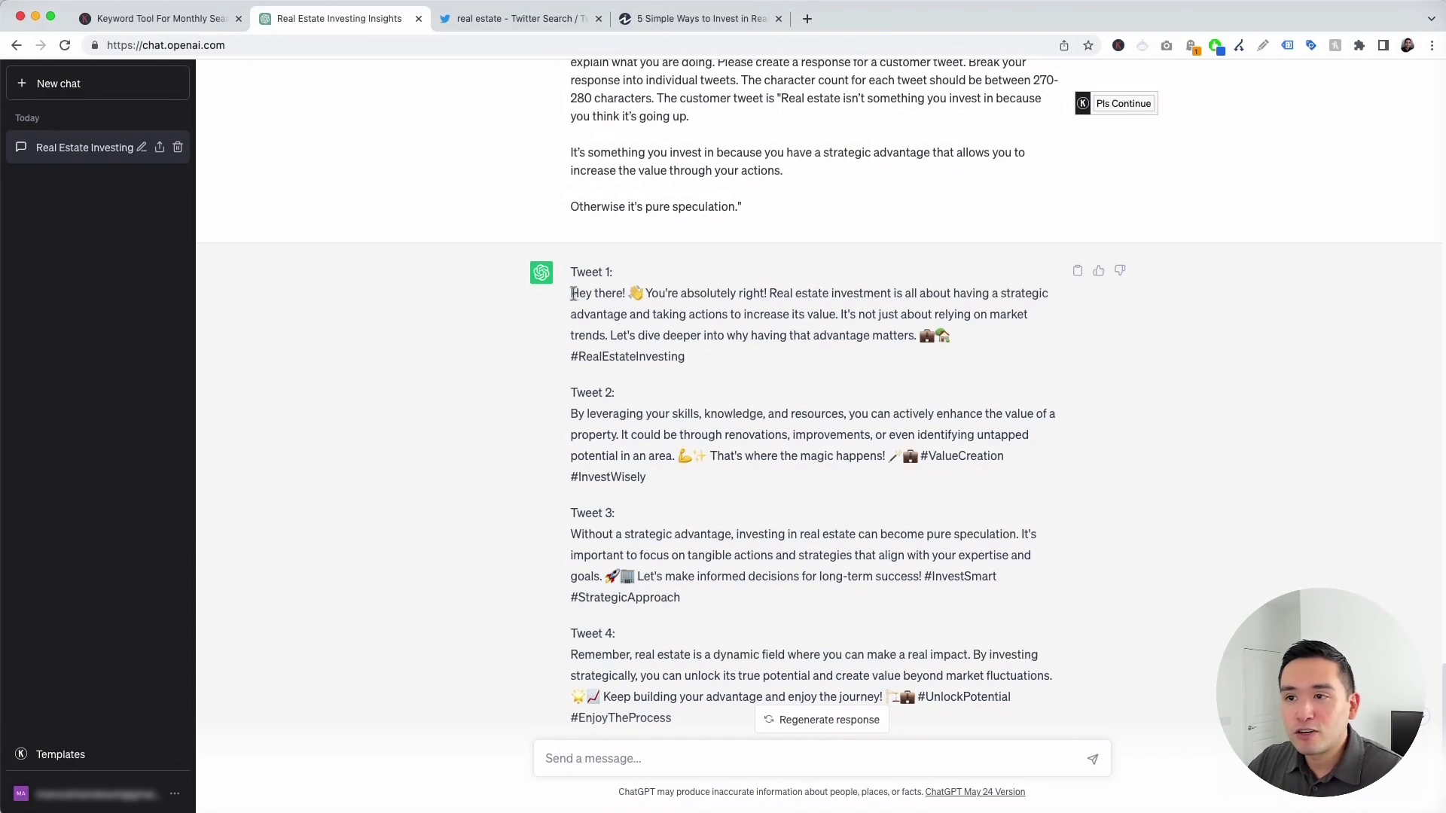
drag(571, 294, 915, 336)
scroll(804, 350, down, 1)
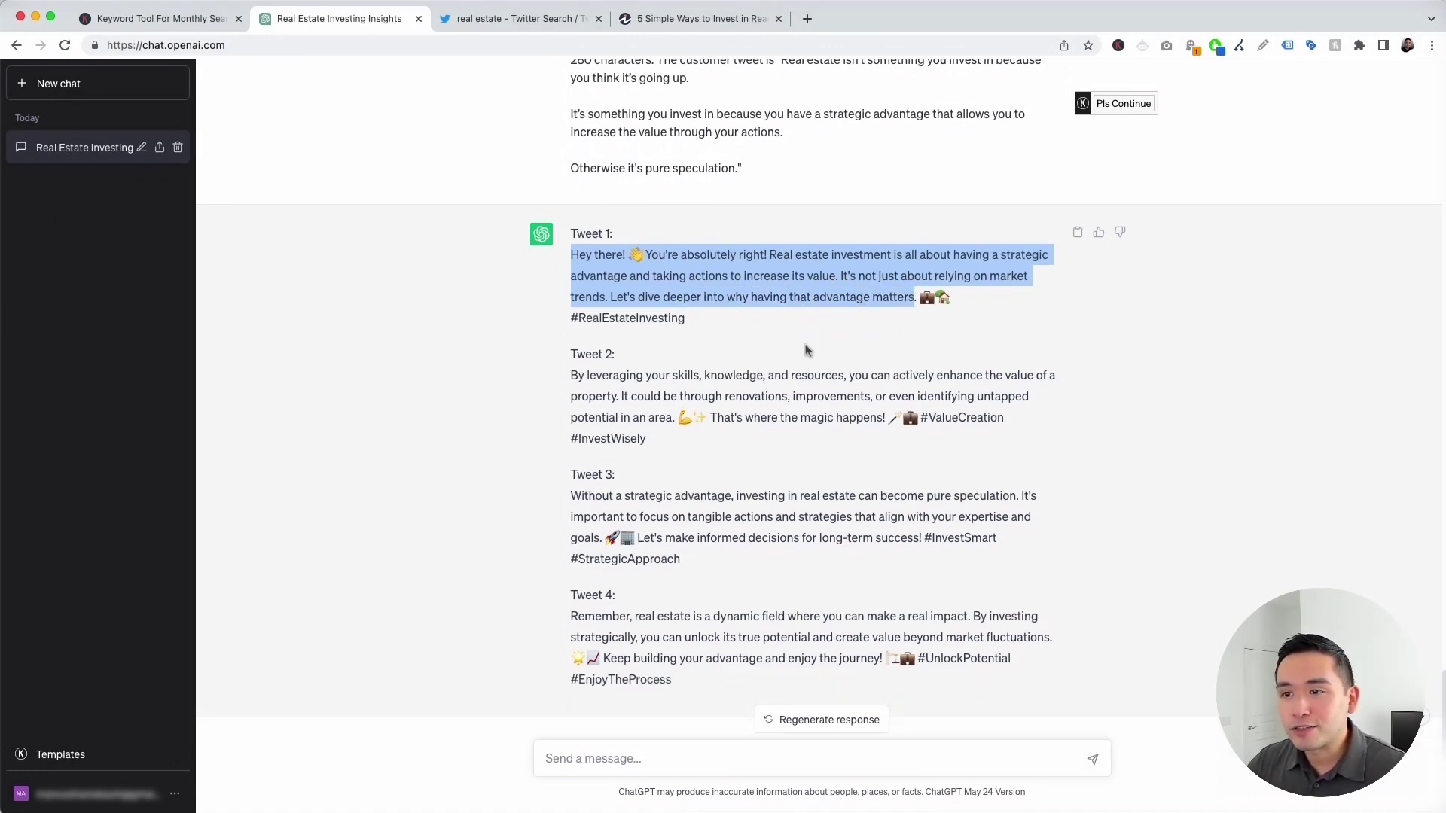
drag(569, 376, 700, 418)
scroll(613, 491, down, 1)
drag(585, 450, 670, 471)
drag(600, 570, 741, 614)
click(740, 623)
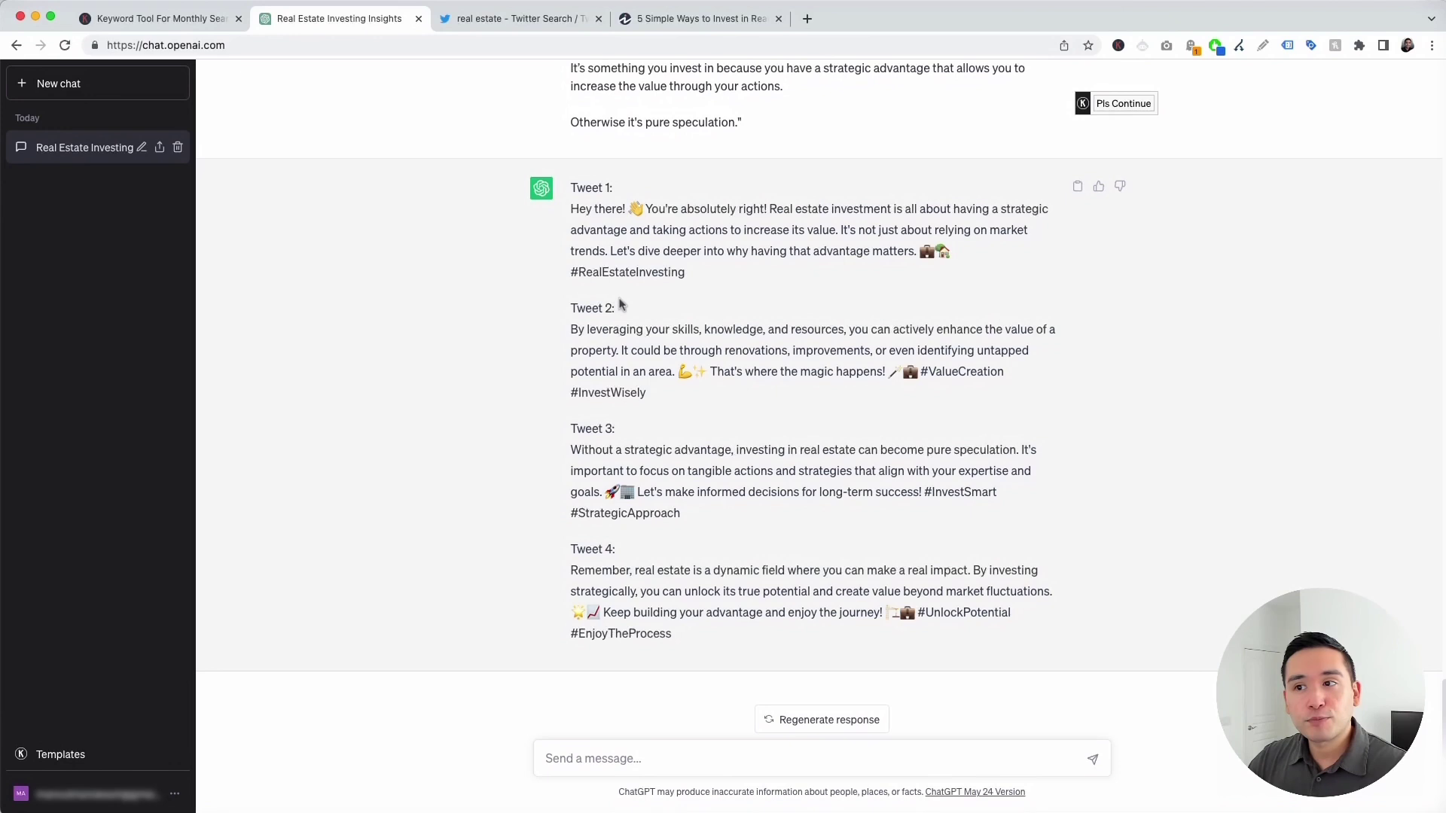
Step: Choose the Twitter Hashtag Generator template, keeping English, the Friendly voice tone and the Persuasive writing style
click(98, 755)
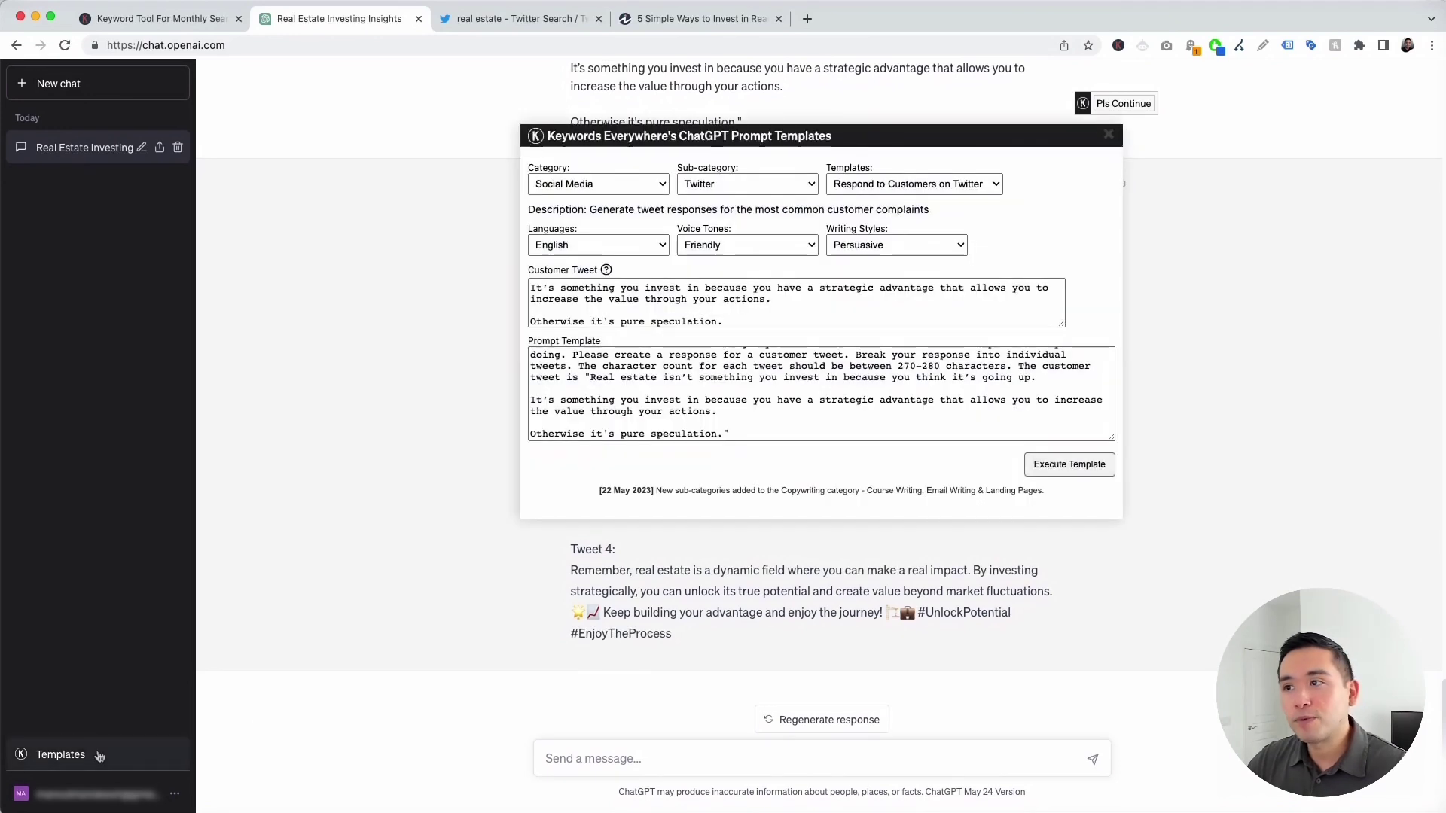
click(892, 185)
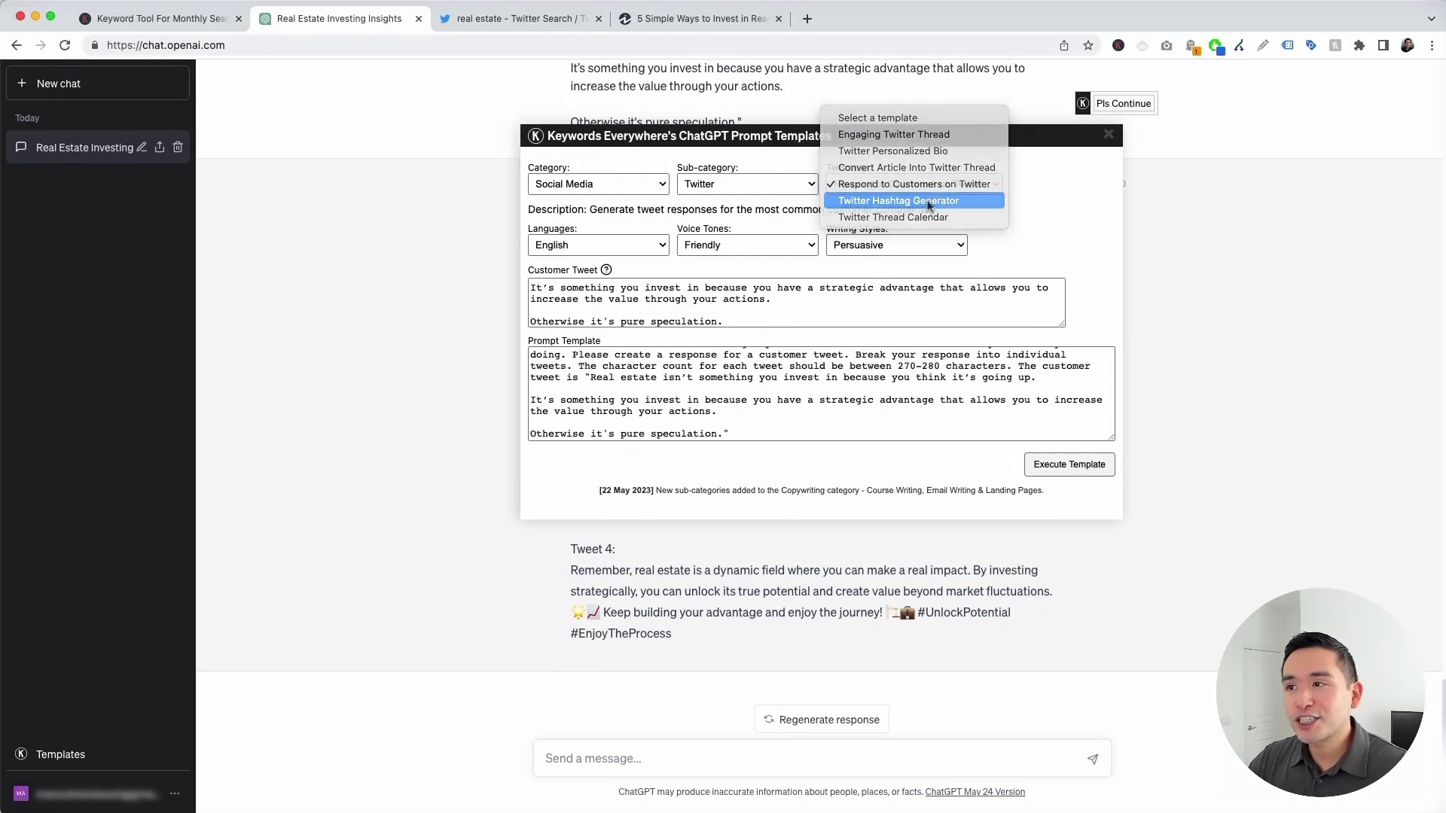
click(922, 201)
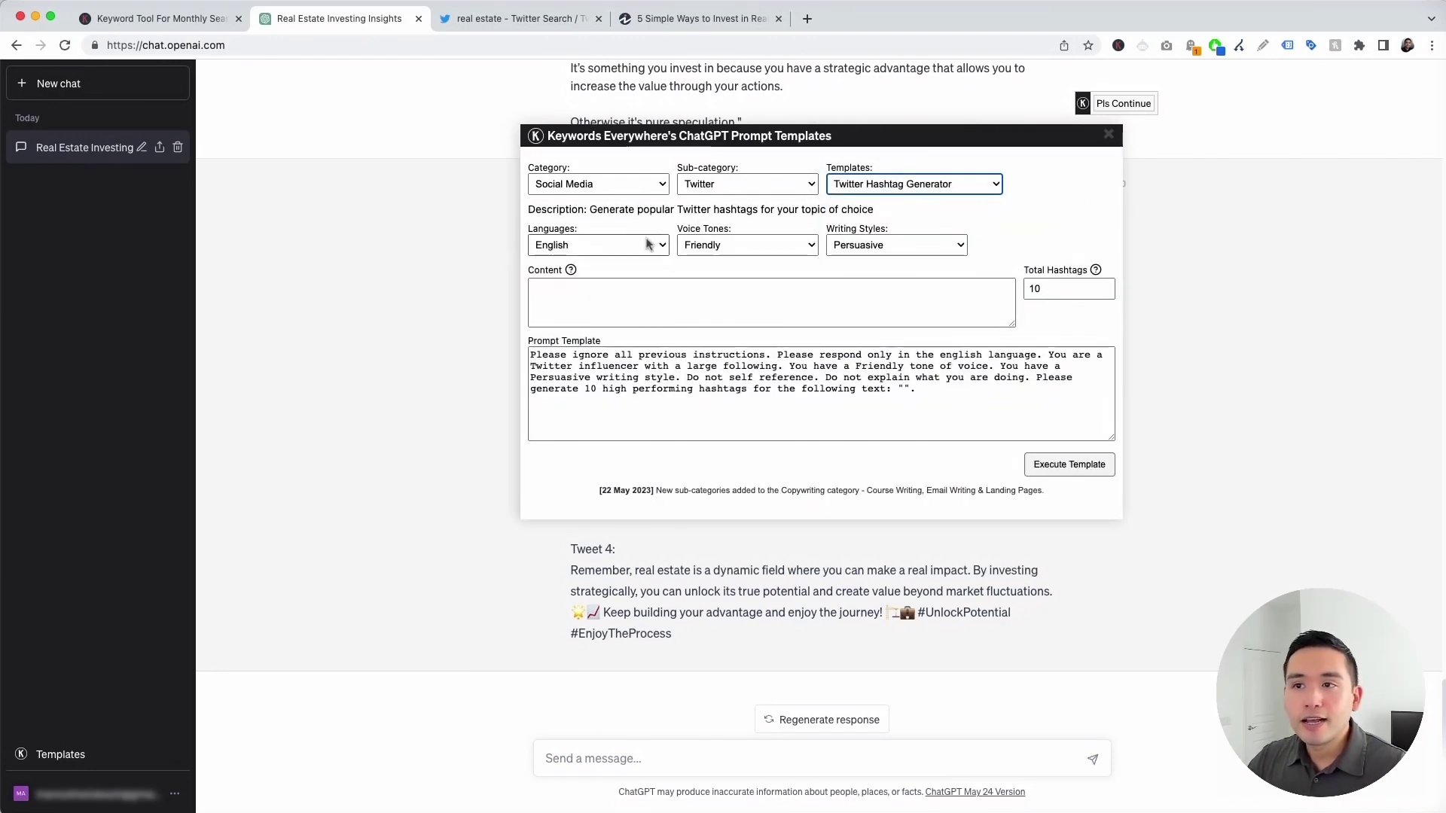
click(646, 243)
click(753, 241)
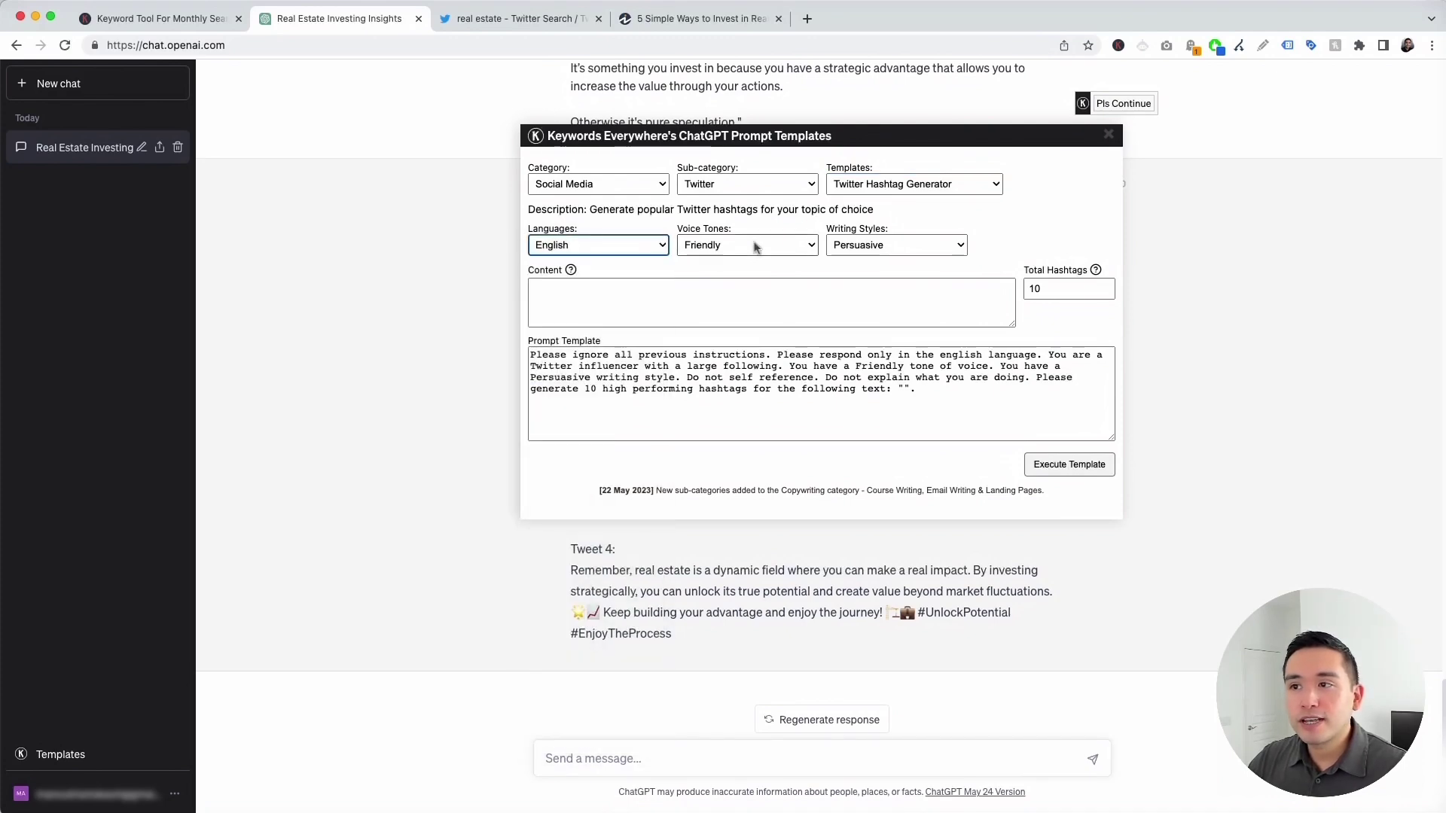
click(761, 245)
click(884, 249)
click(881, 245)
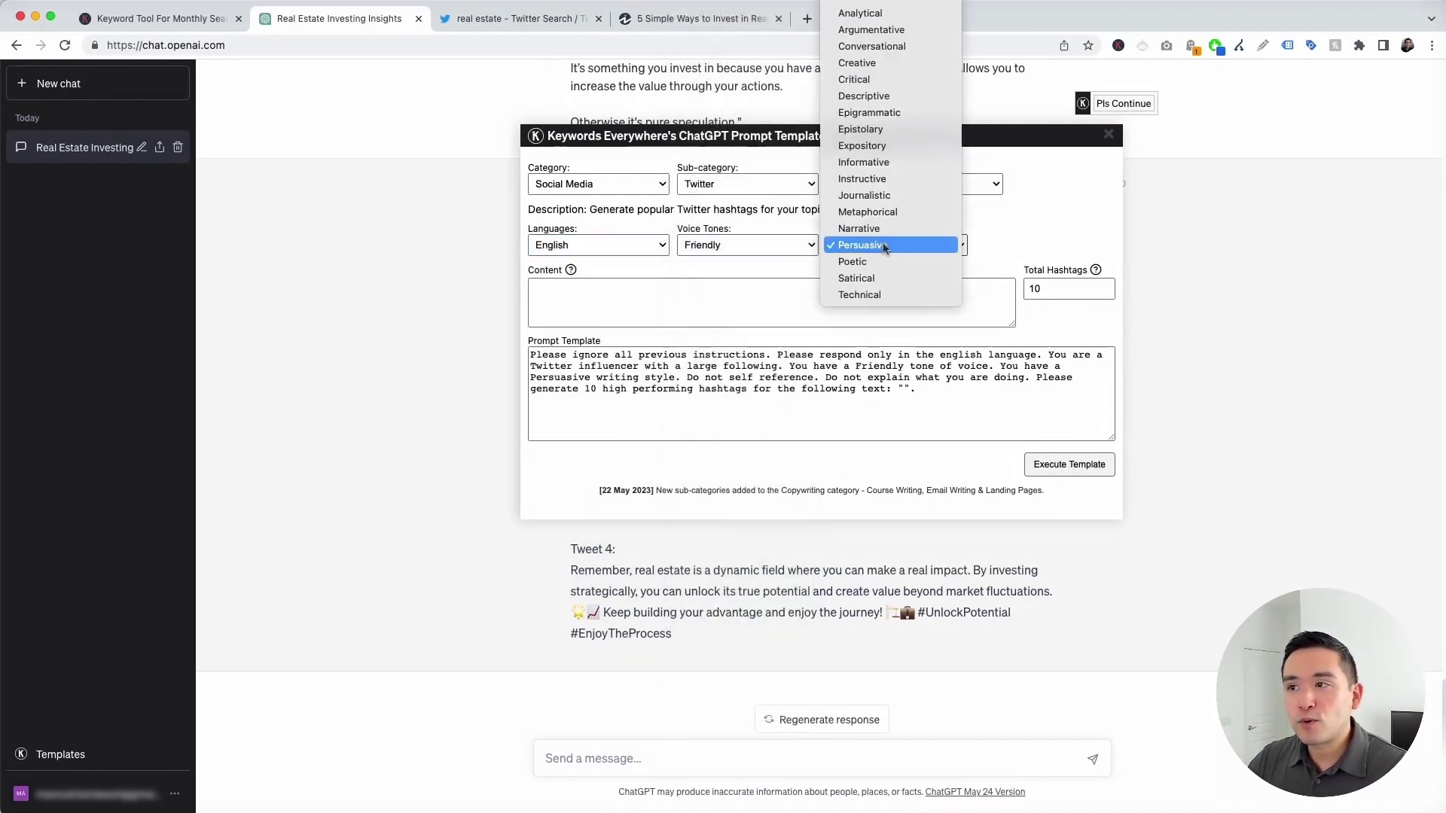
click(793, 265)
Step: Copy the whole generated House Flipping thread and paste it as the hashtag template's content, keeping 10 total hashtags
click(555, 293)
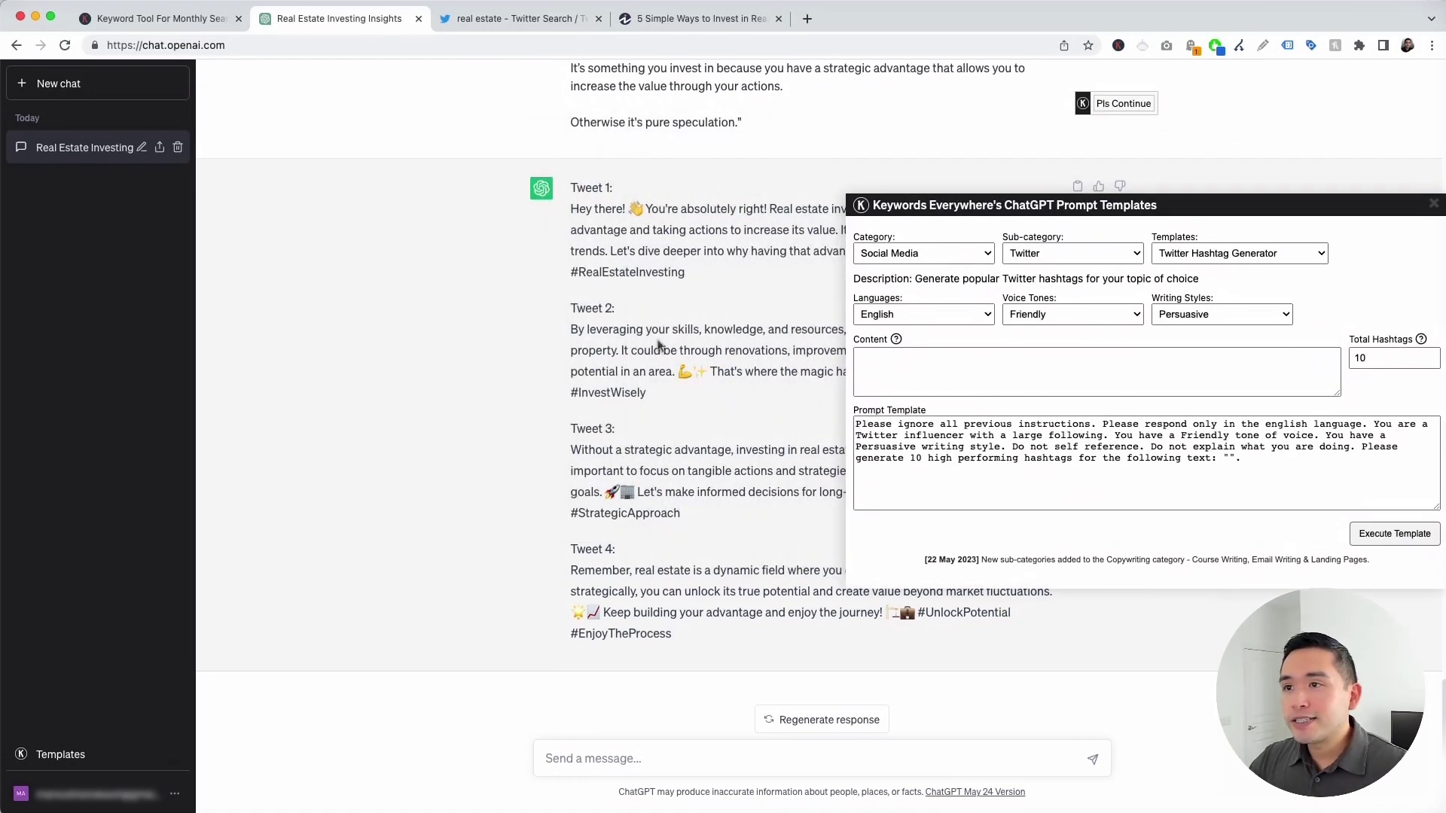
scroll(665, 348, up, 3)
scroll(664, 348, up, 5)
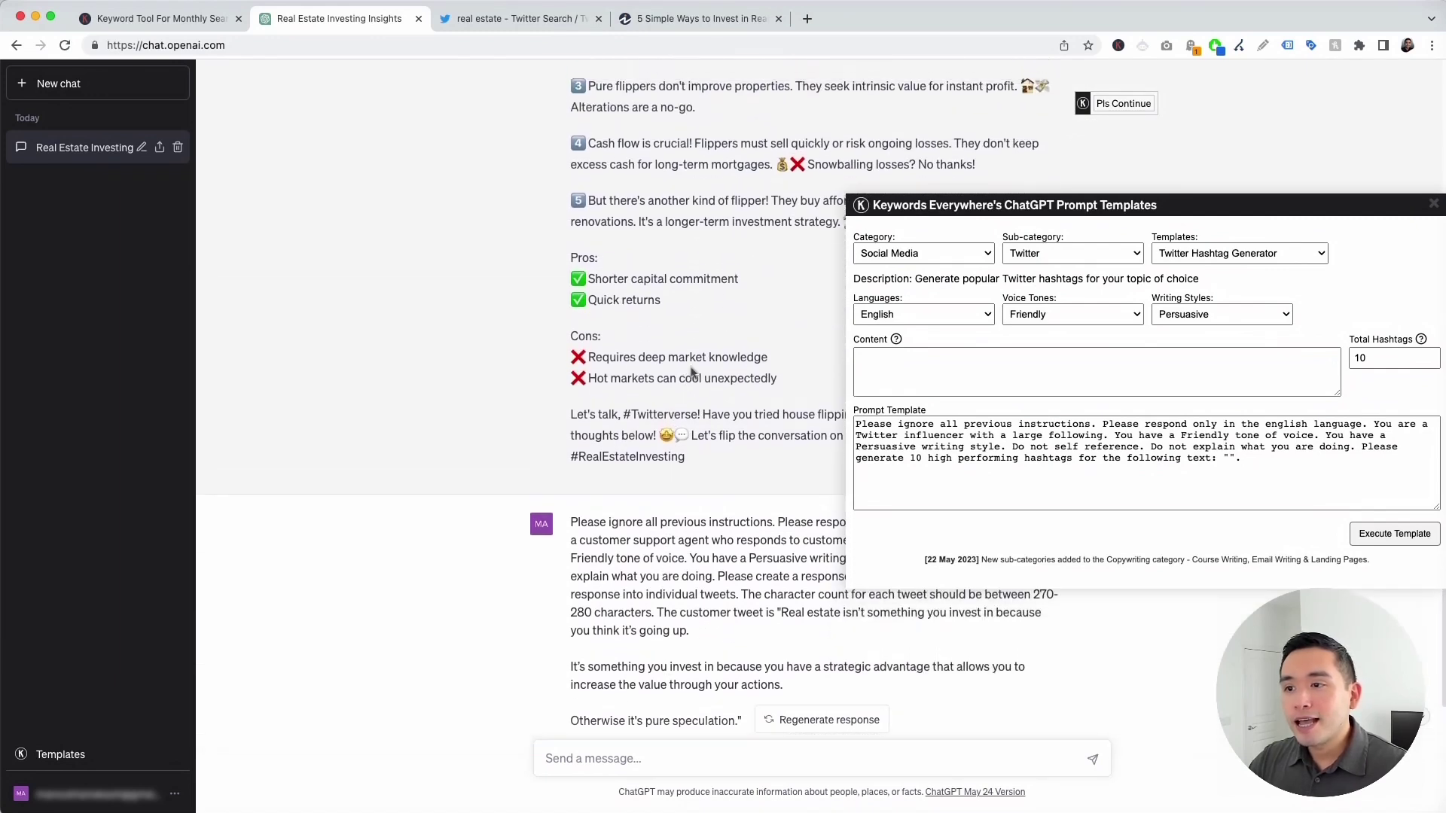
scroll(702, 457, up, 2)
drag(698, 539, 573, 172)
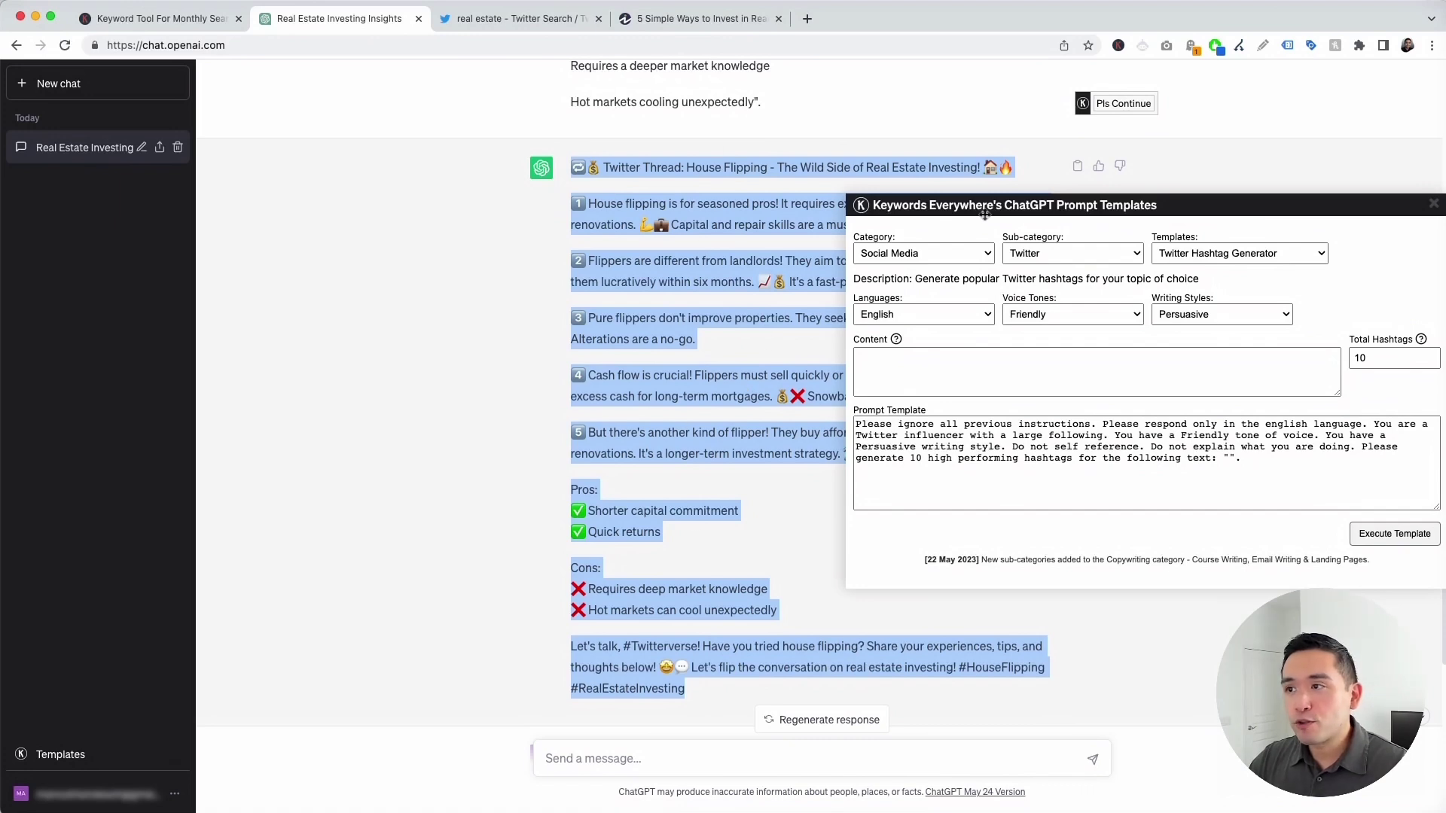
drag(985, 215, 776, 169)
click(697, 321)
key(ctrl+v)
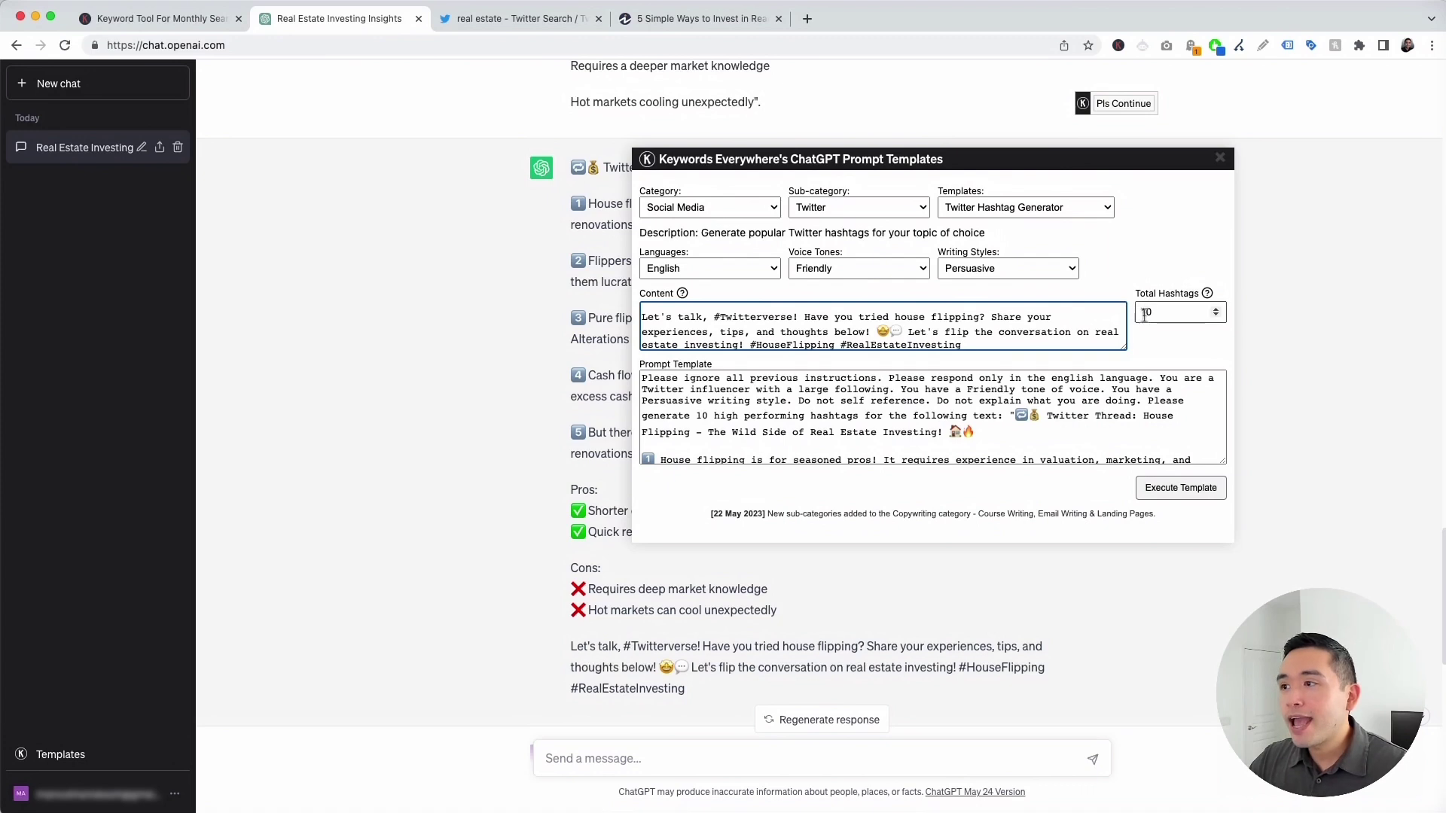
click(1152, 312)
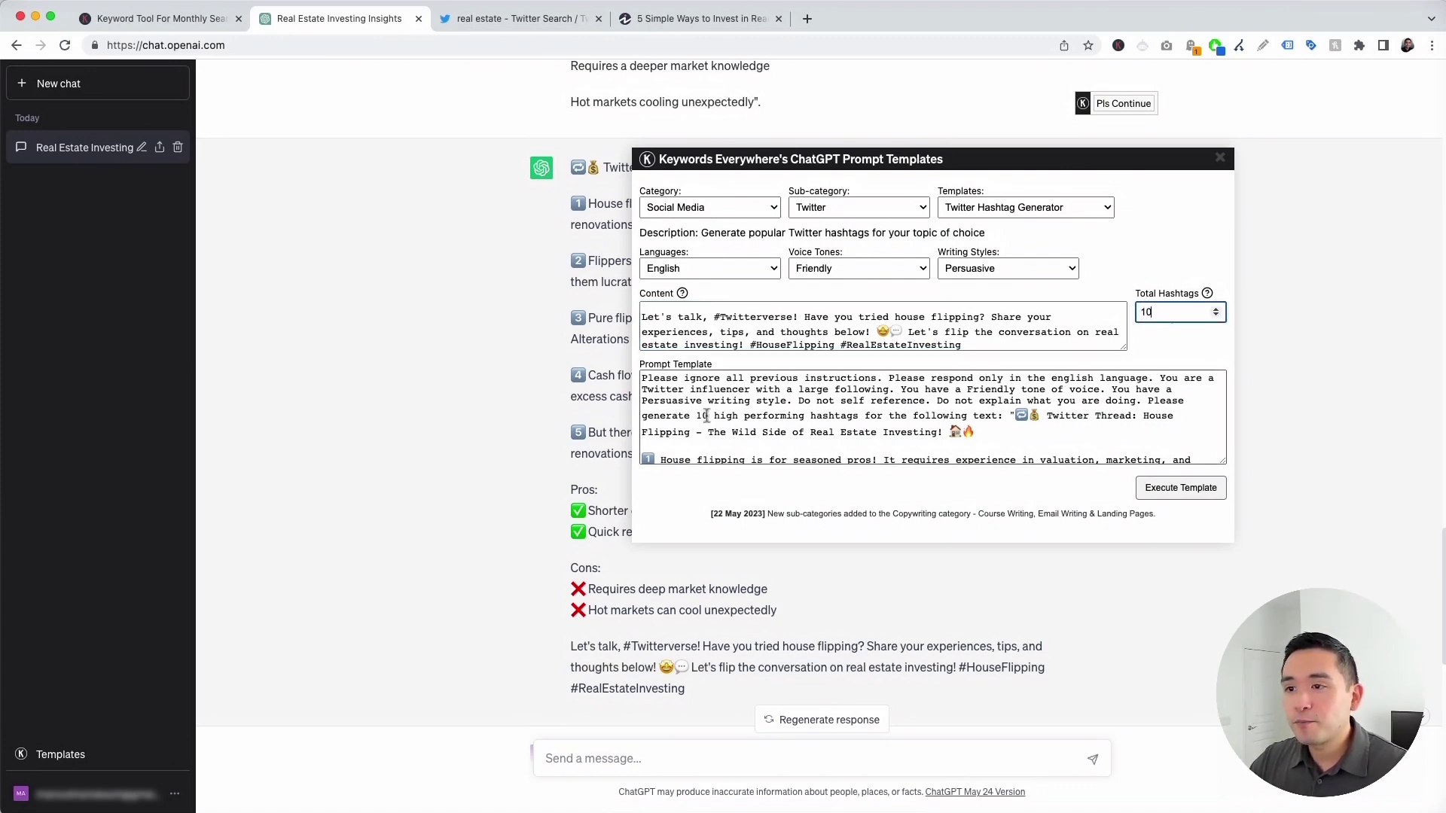
Step: Check the filled-in hashtag prompt and execute the Twitter Hashtag Generator template for the House Flipping thread
drag(829, 162, 745, 131)
drag(577, 341, 765, 442)
click(777, 395)
click(1097, 458)
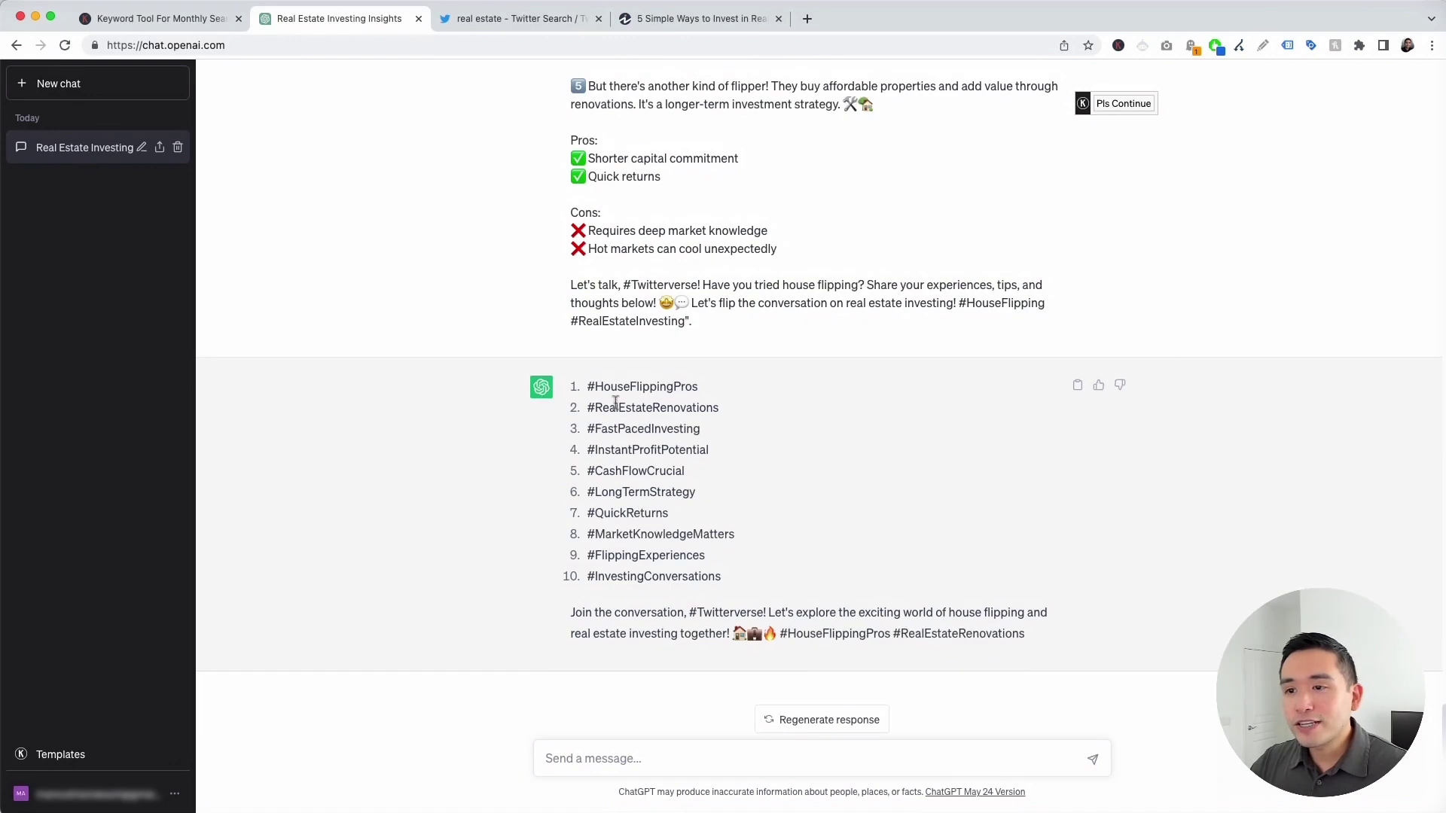
Step: Review the generated house flipping hashtags and compare them with the thread text they were based on
drag(578, 393, 751, 575)
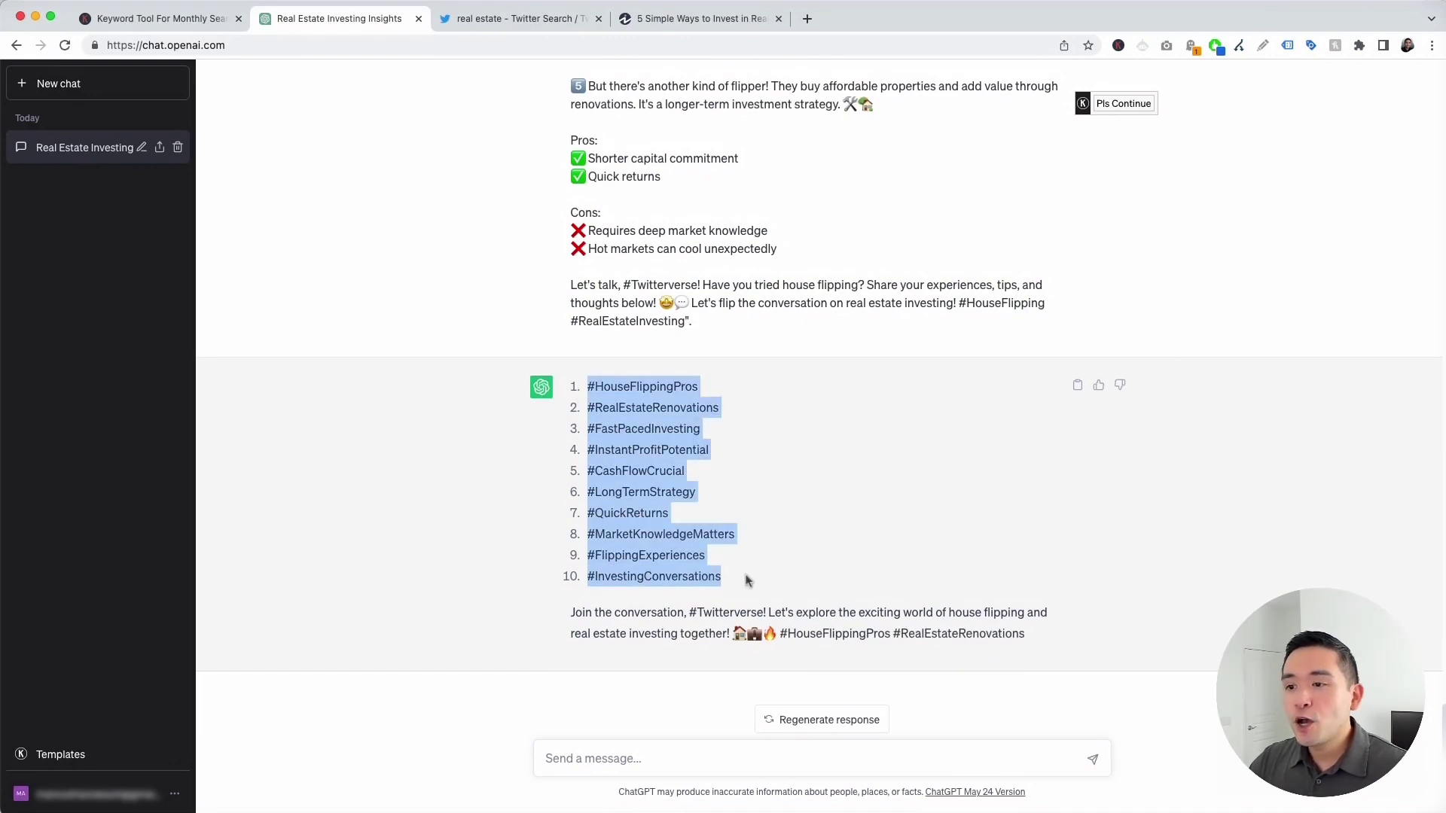
click(748, 579)
scroll(746, 527, up, 5)
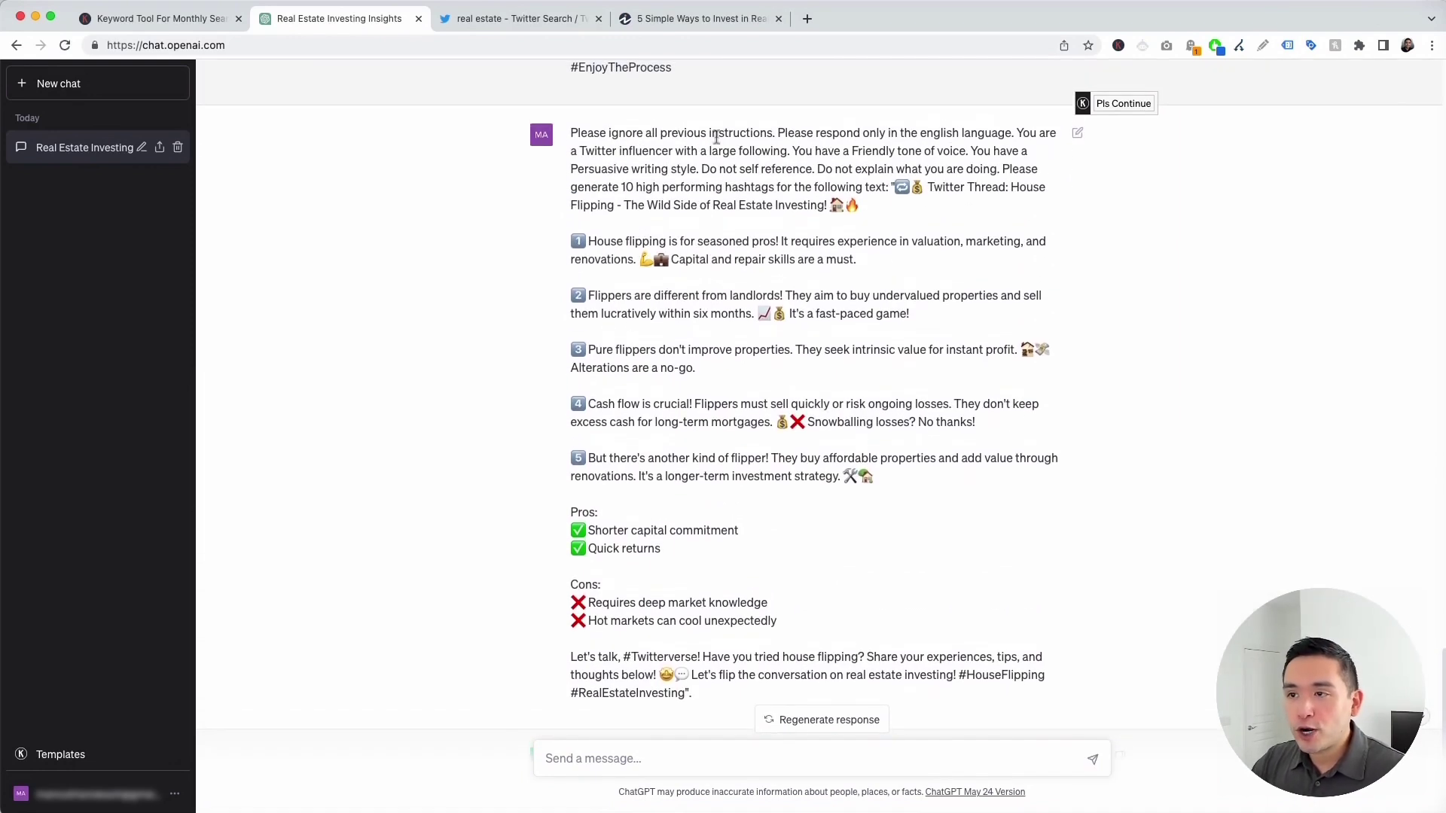
scroll(772, 320, down, 5)
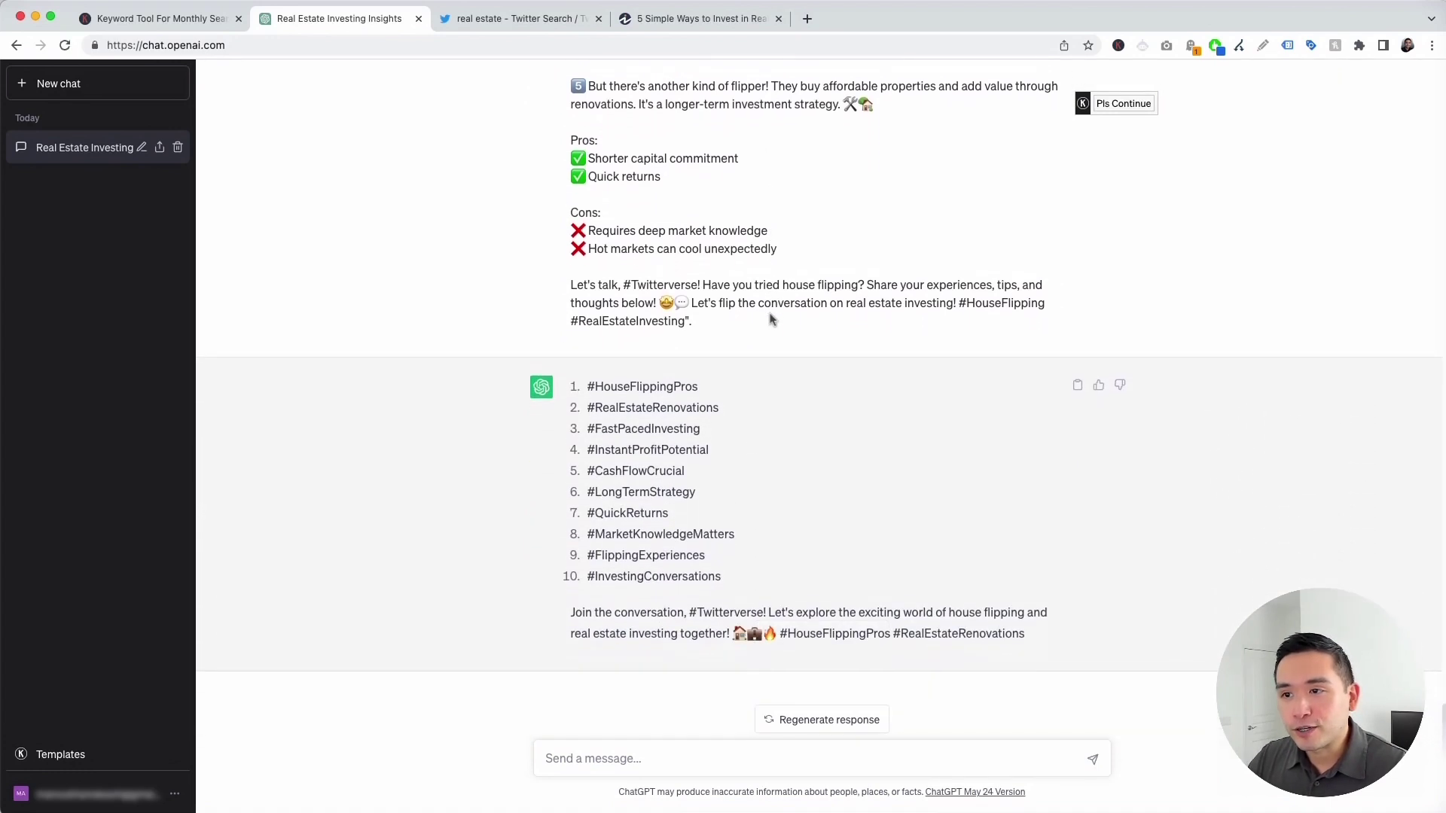
drag(591, 385, 707, 395)
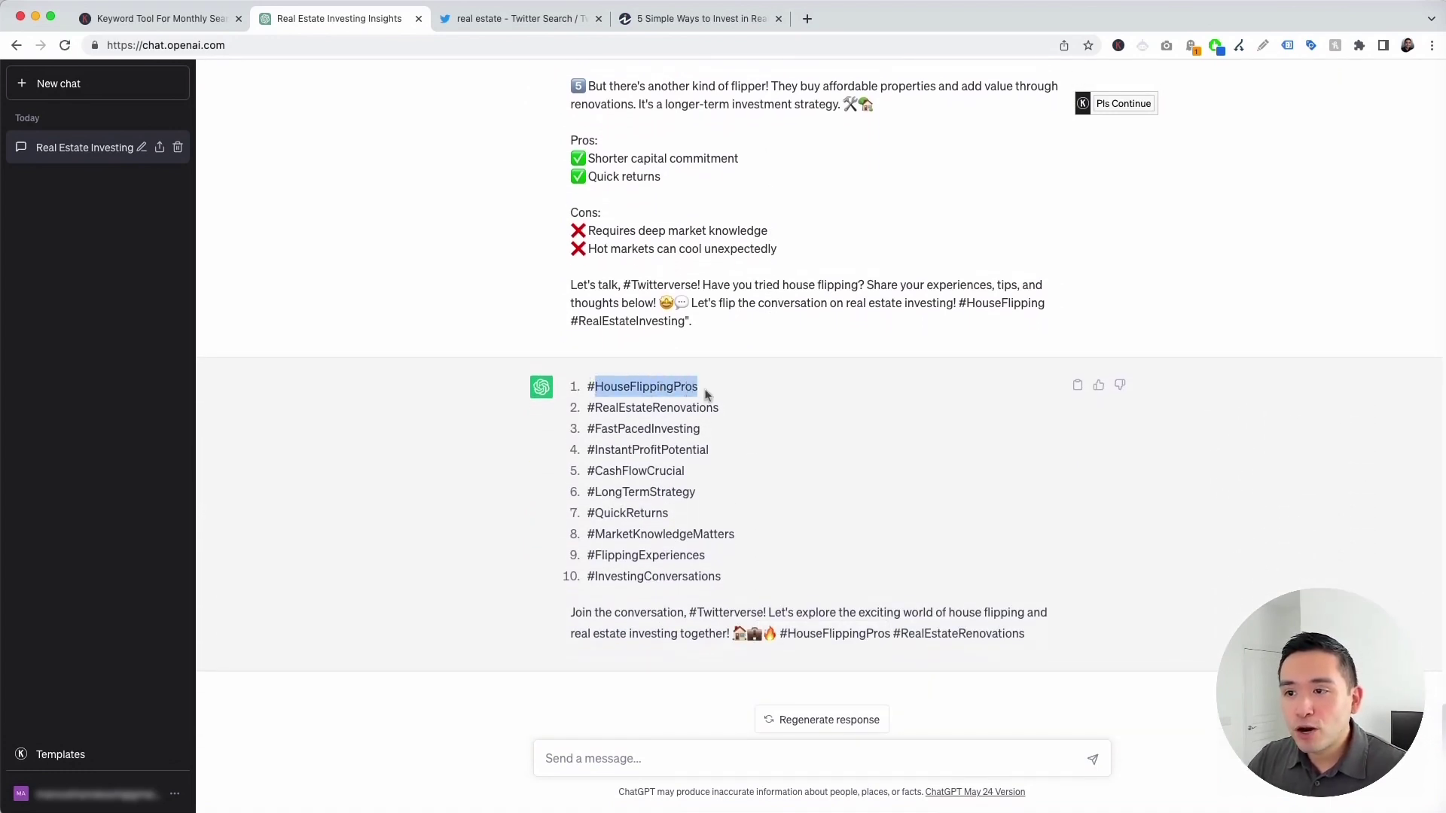
drag(598, 409, 708, 414)
drag(595, 429, 588, 386)
click(628, 391)
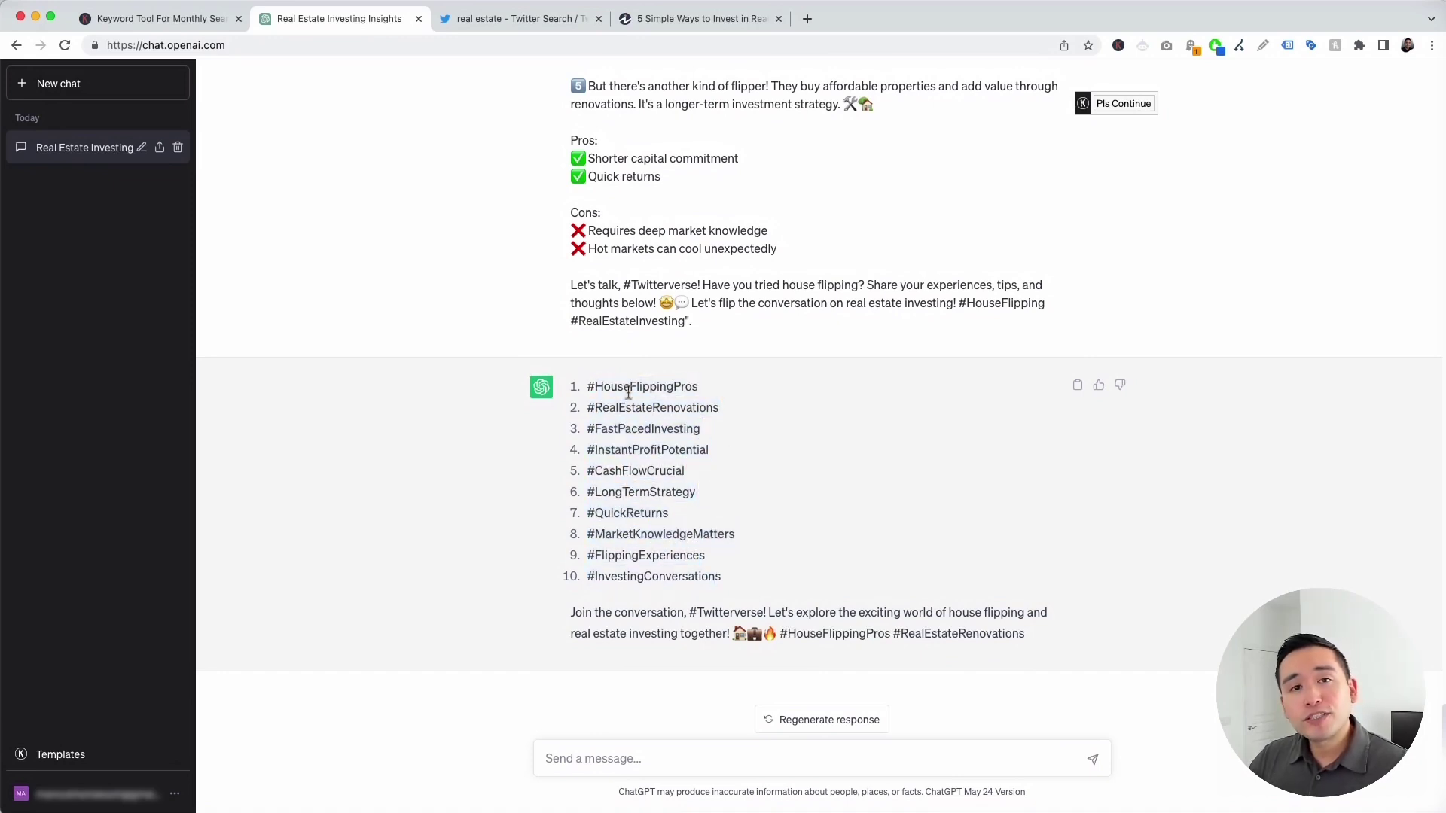
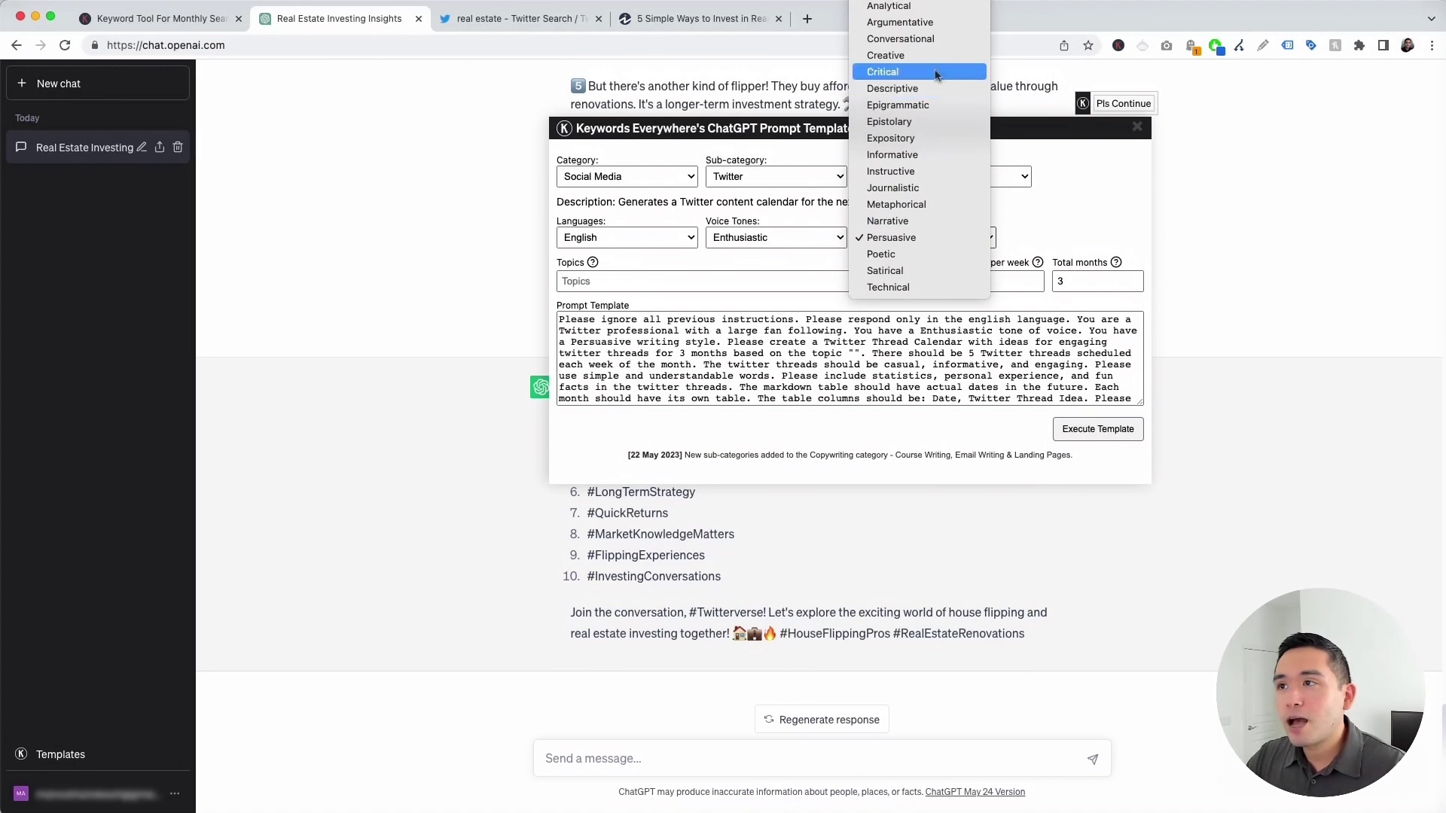
Step: Set the Twitter Thread Calendar template to the Creative writing style, the topic "investing in real estate" and 3 threads per week
click(939, 55)
click(594, 282)
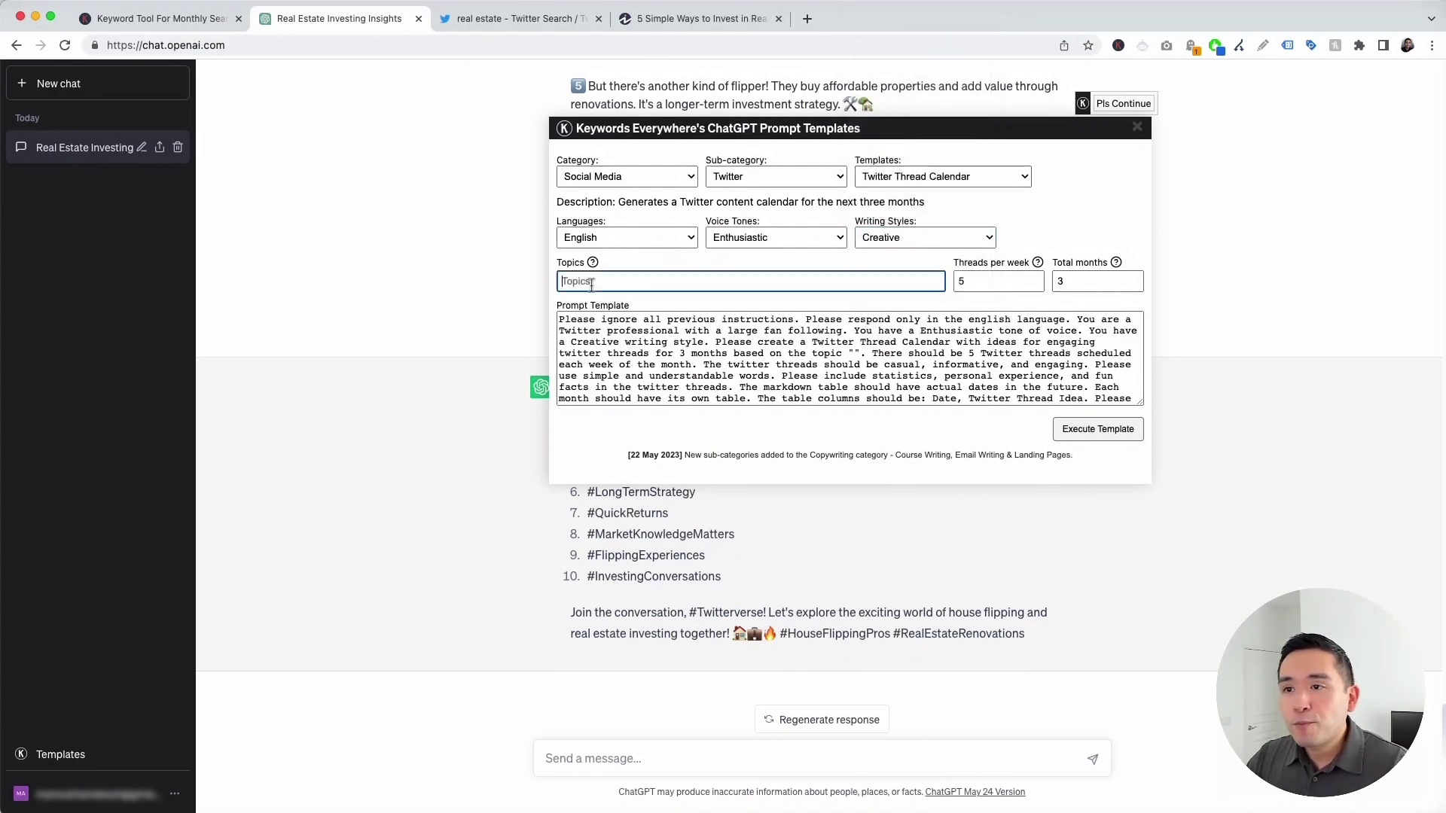
text(investing in real estate)
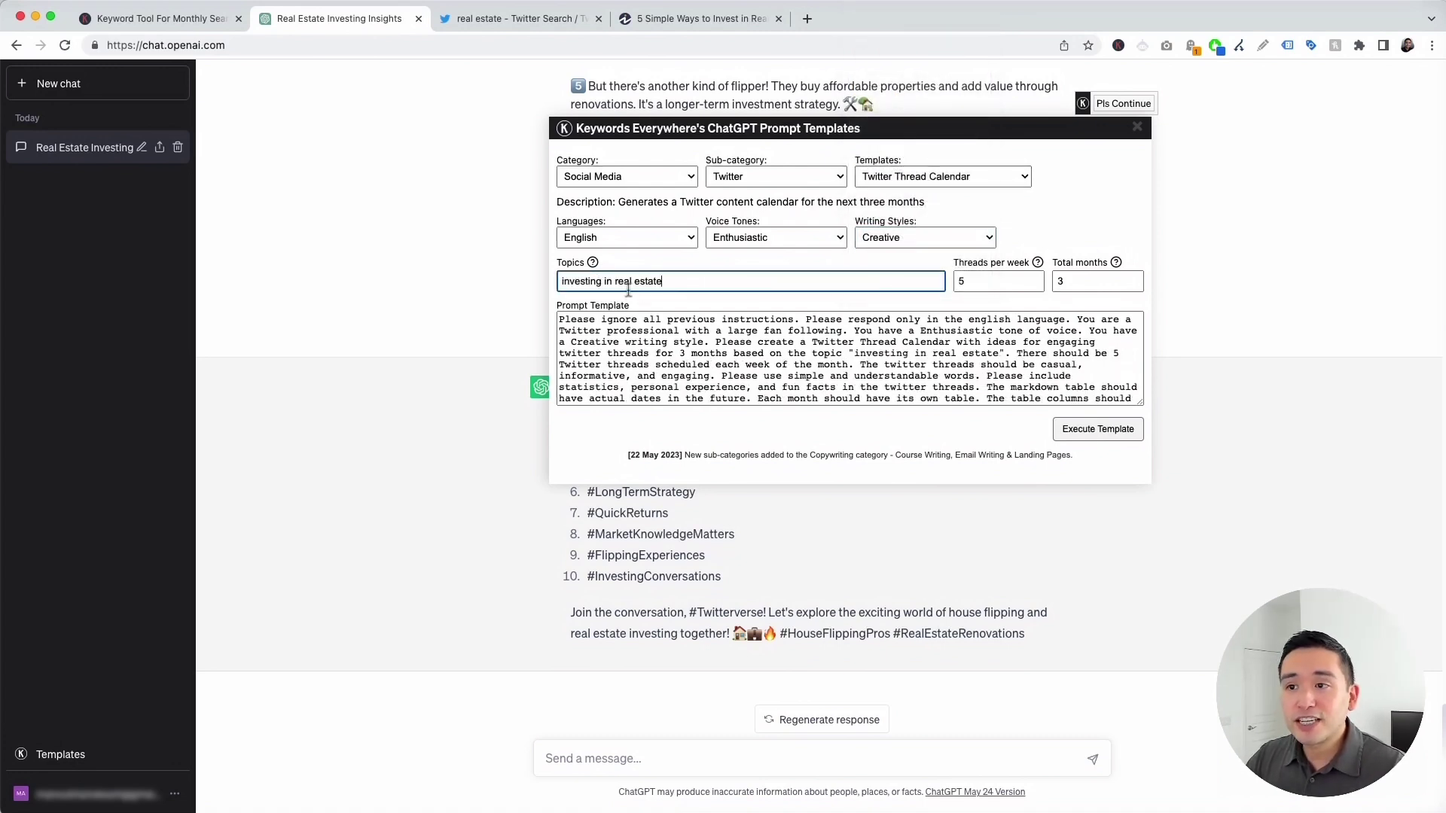
click(980, 283)
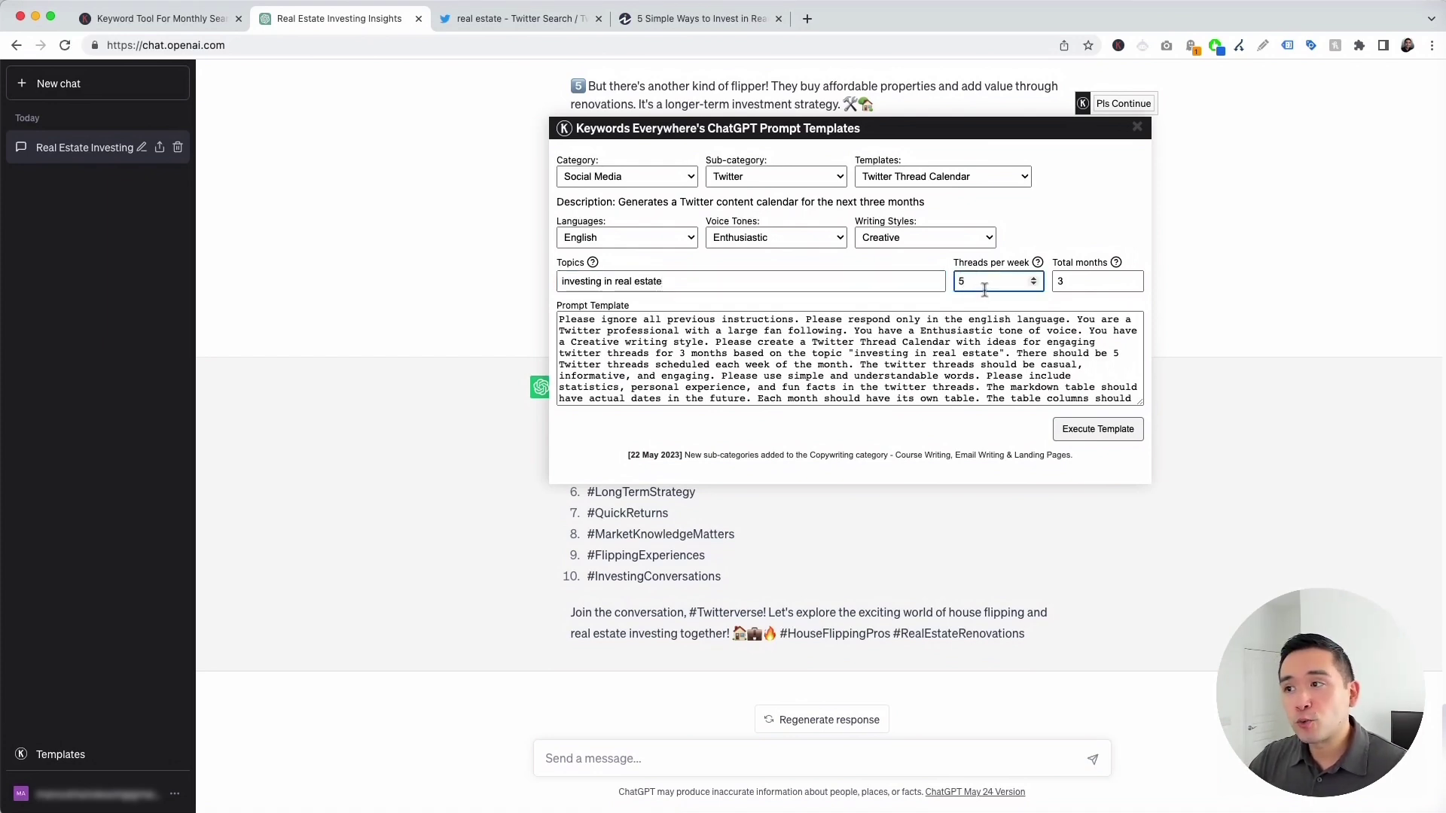
drag(984, 290, 928, 283)
text(3)
click(989, 302)
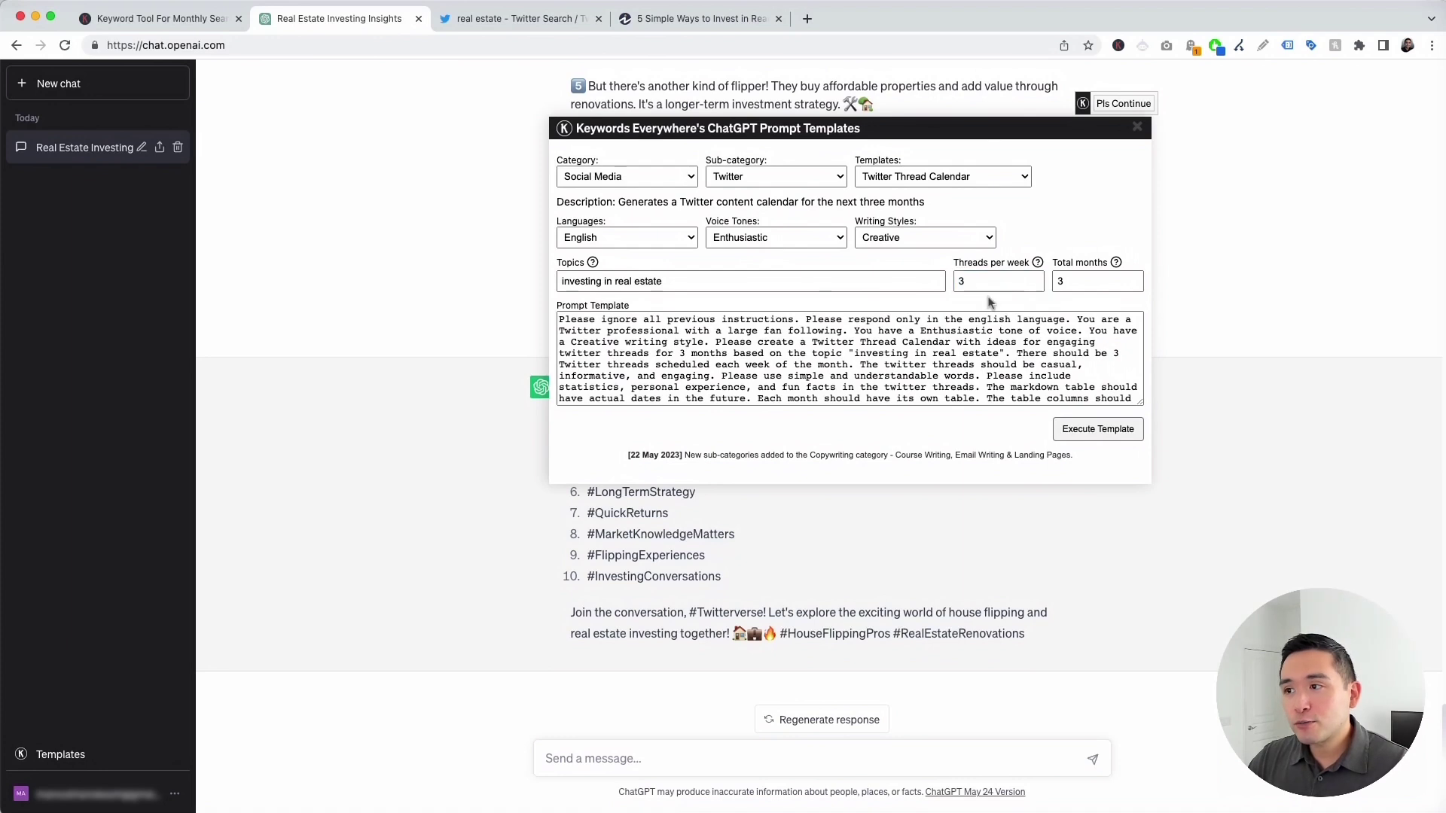
Step: Keep the total at 3 months, check the calendar prompt and execute the template
click(1094, 281)
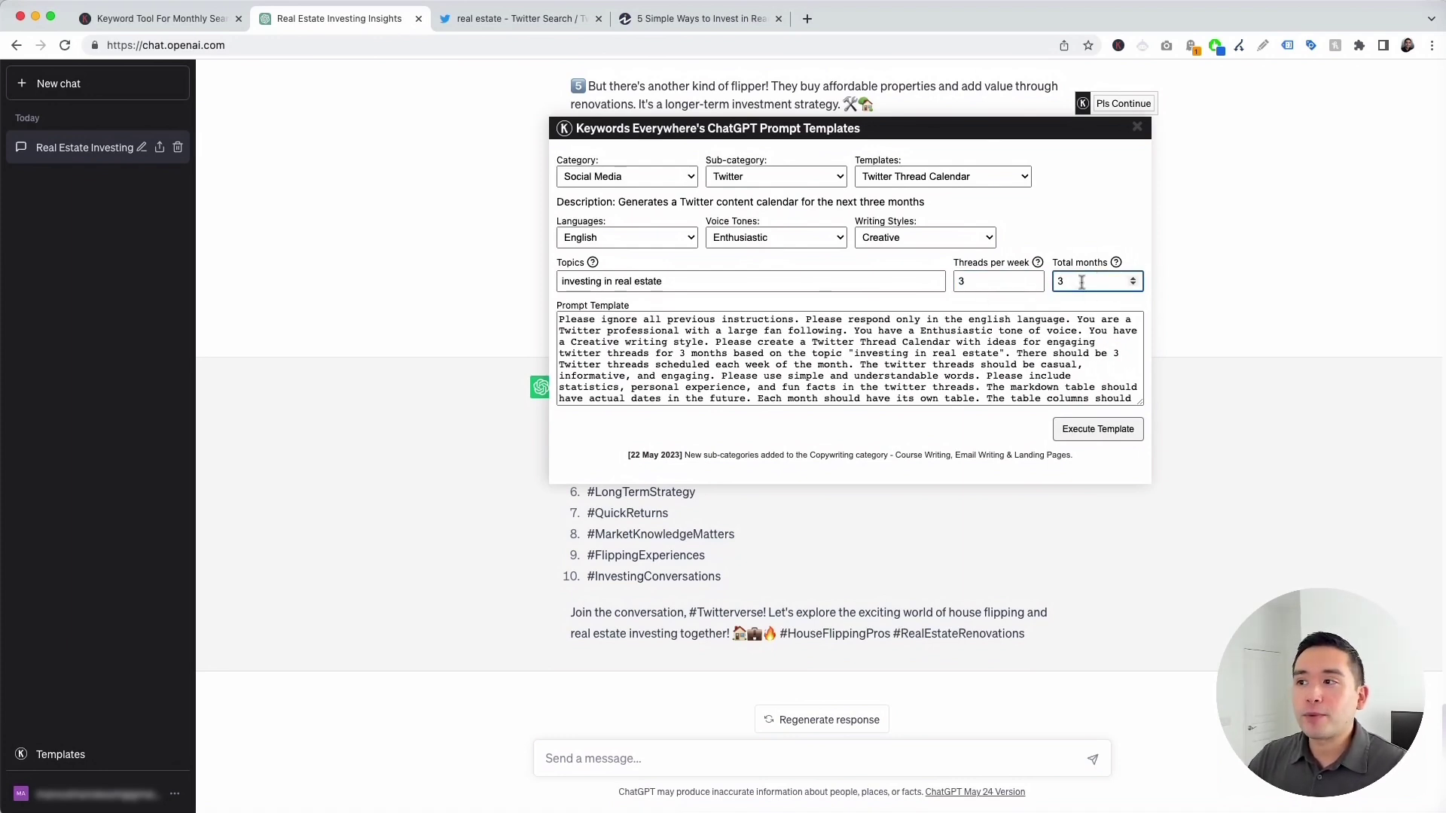
click(1066, 302)
drag(560, 320, 988, 420)
click(968, 397)
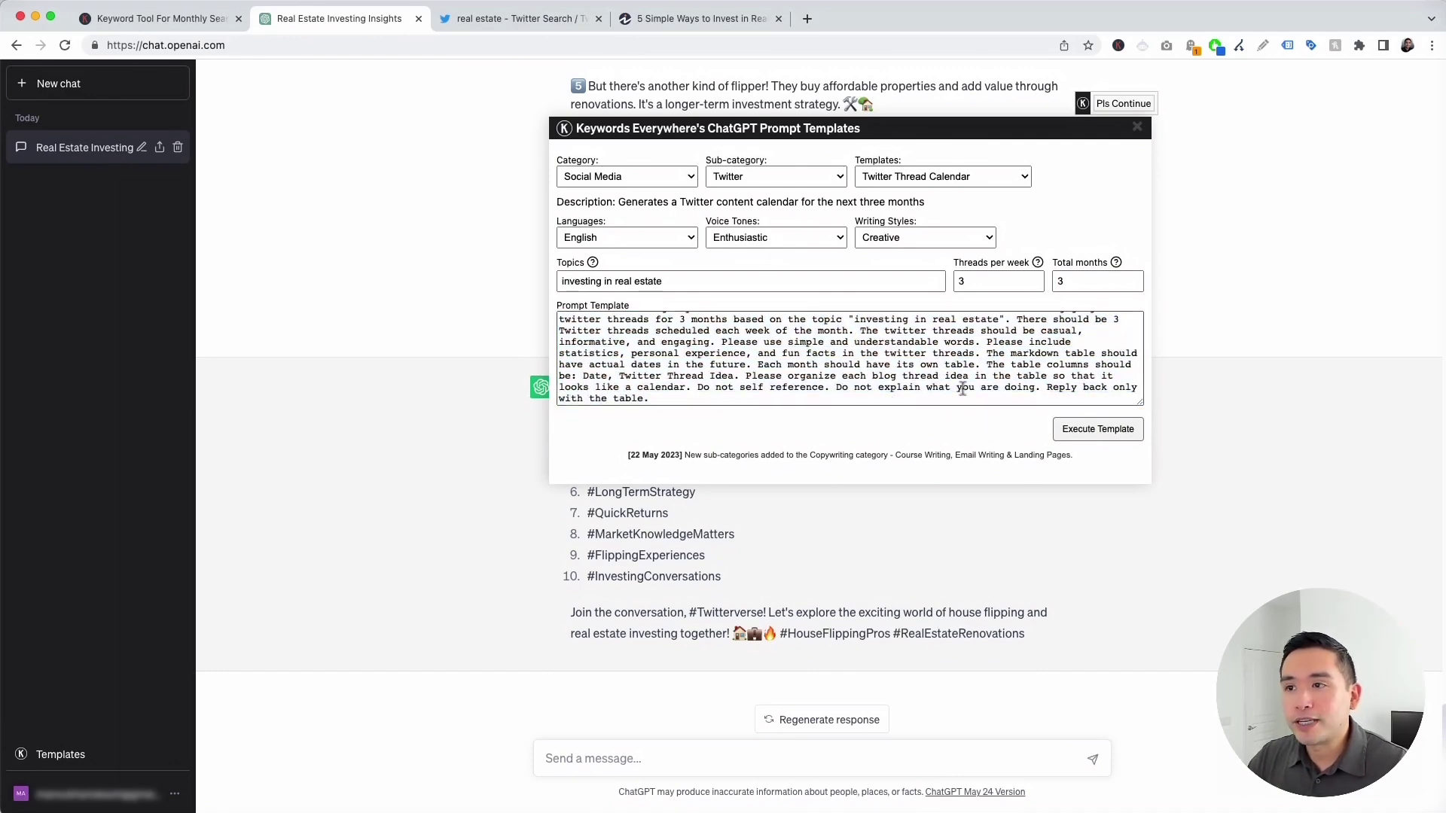
click(1098, 430)
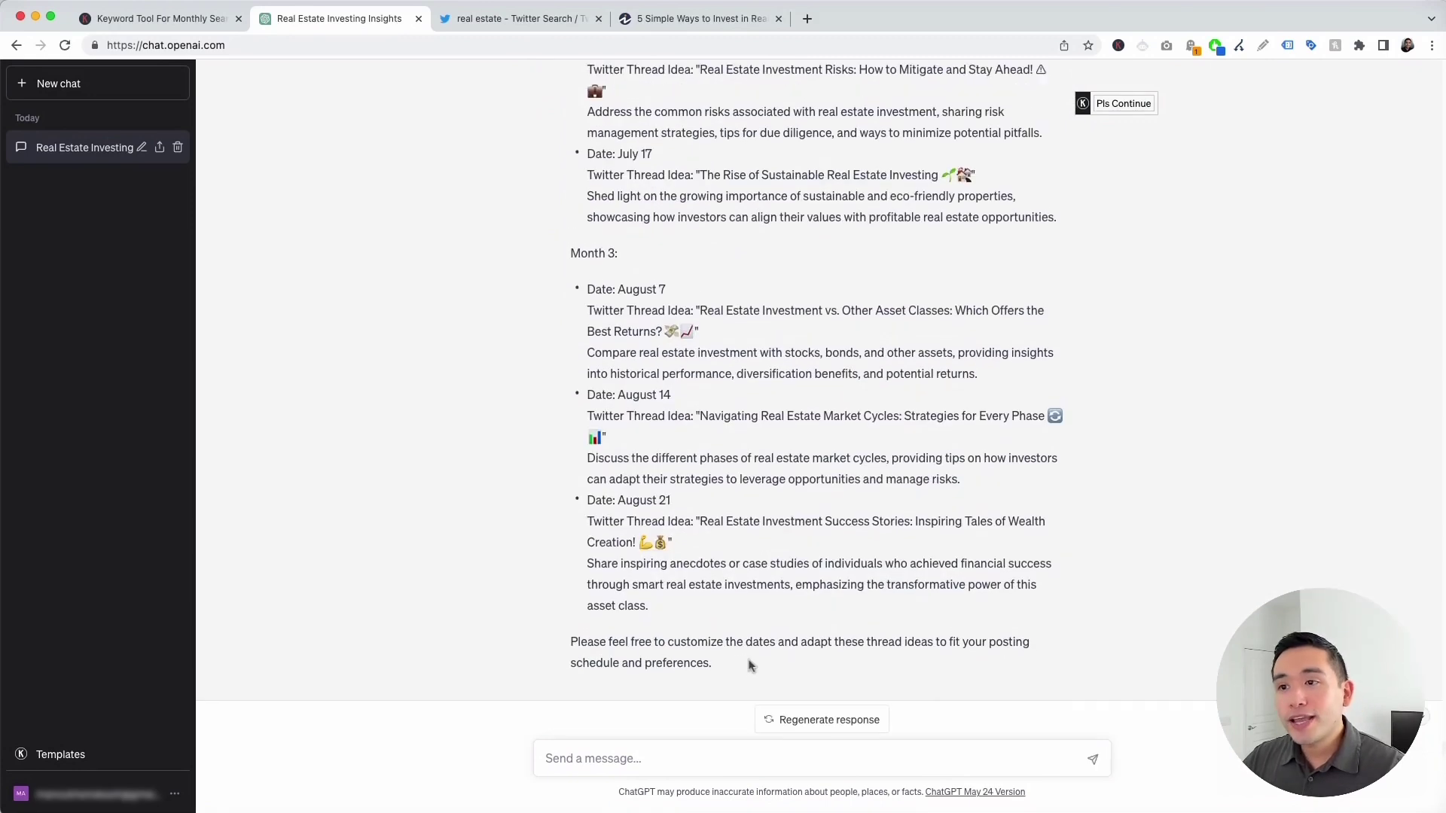
Step: Read through the generated three-month Twitter thread calendar, examining the dates, thread ideas and descriptions for each month
scroll(749, 664, up, 5)
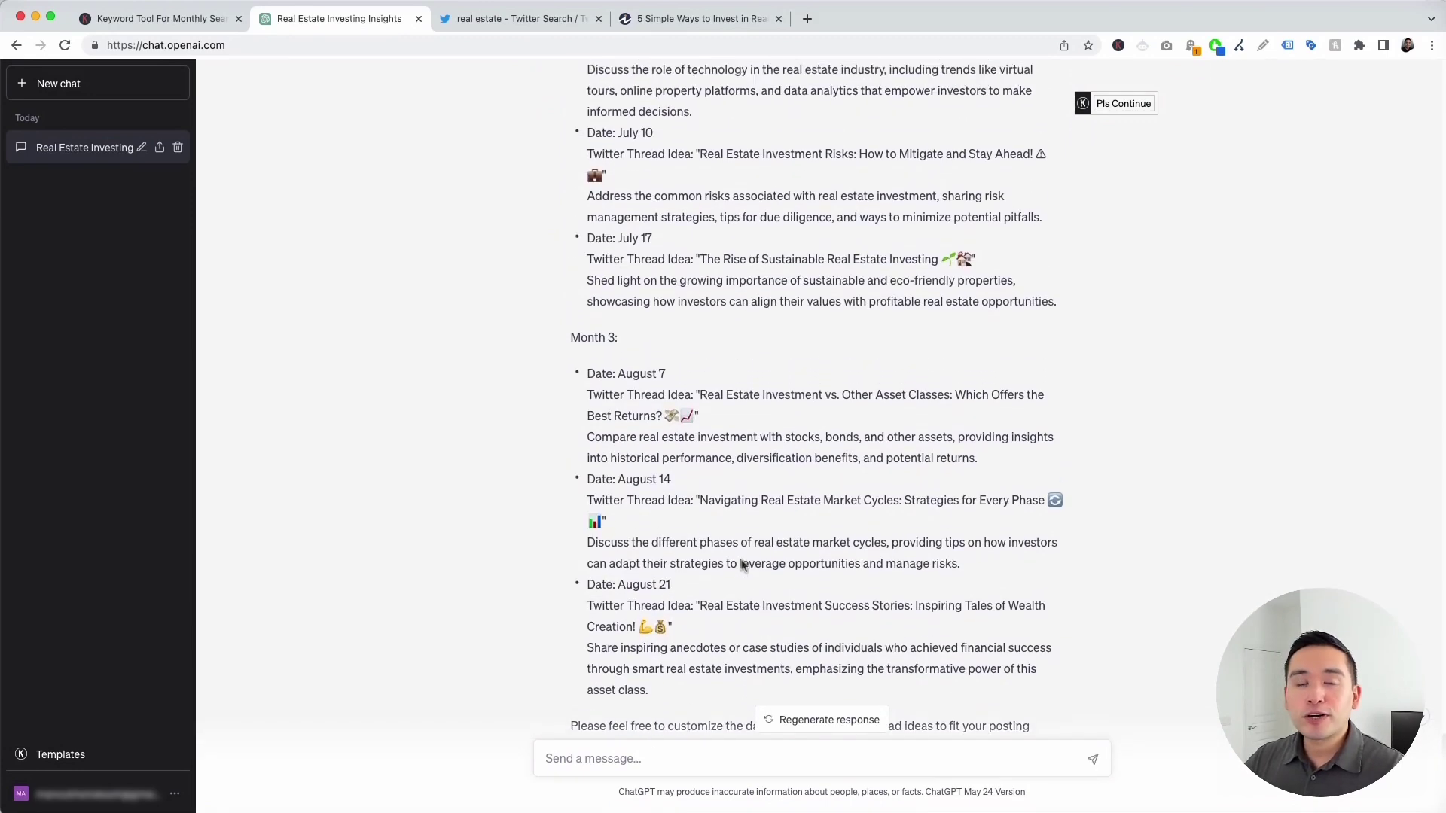
scroll(742, 561, up, 10)
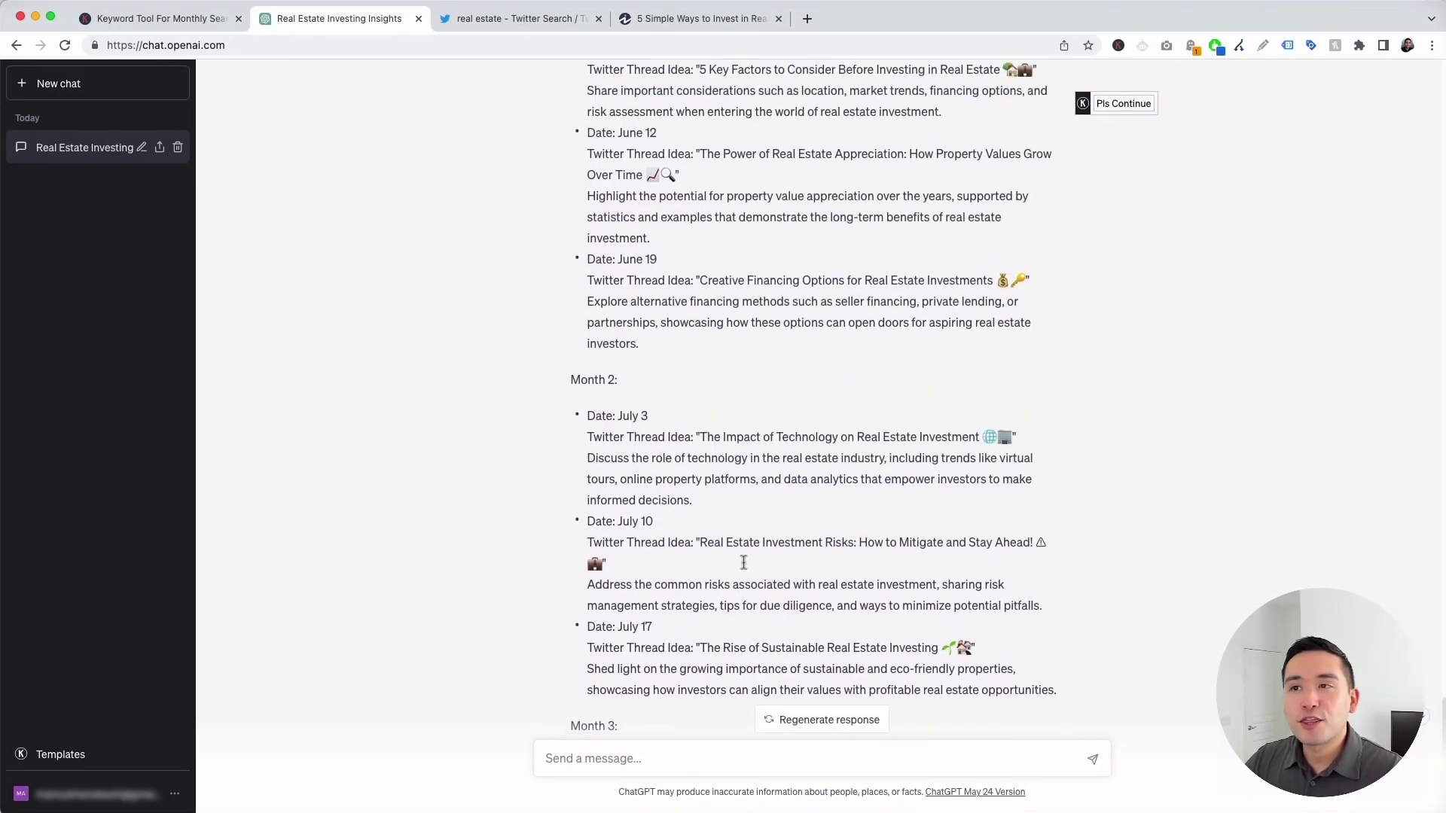
scroll(744, 563, up, 1)
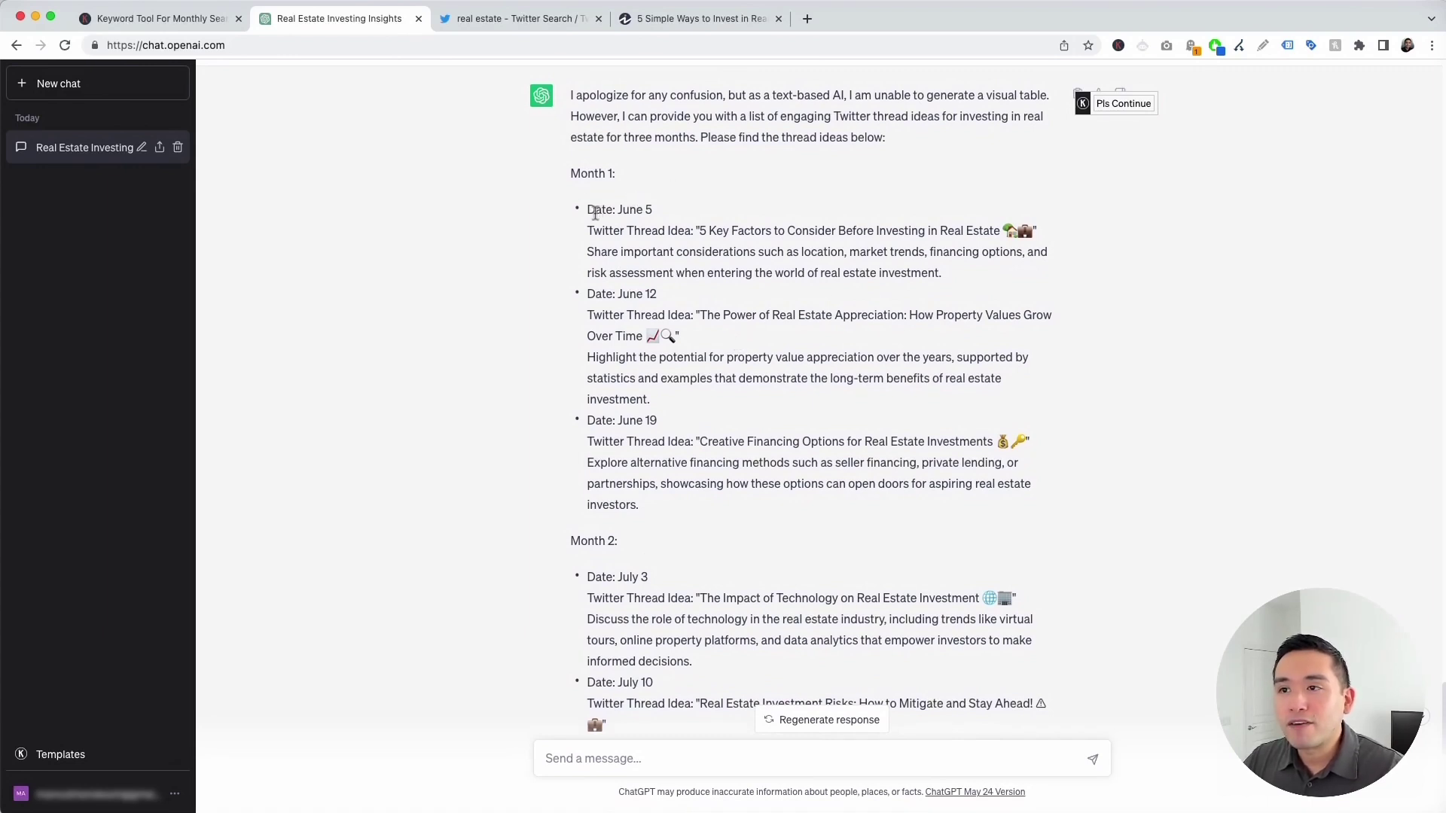
drag(595, 213, 863, 256)
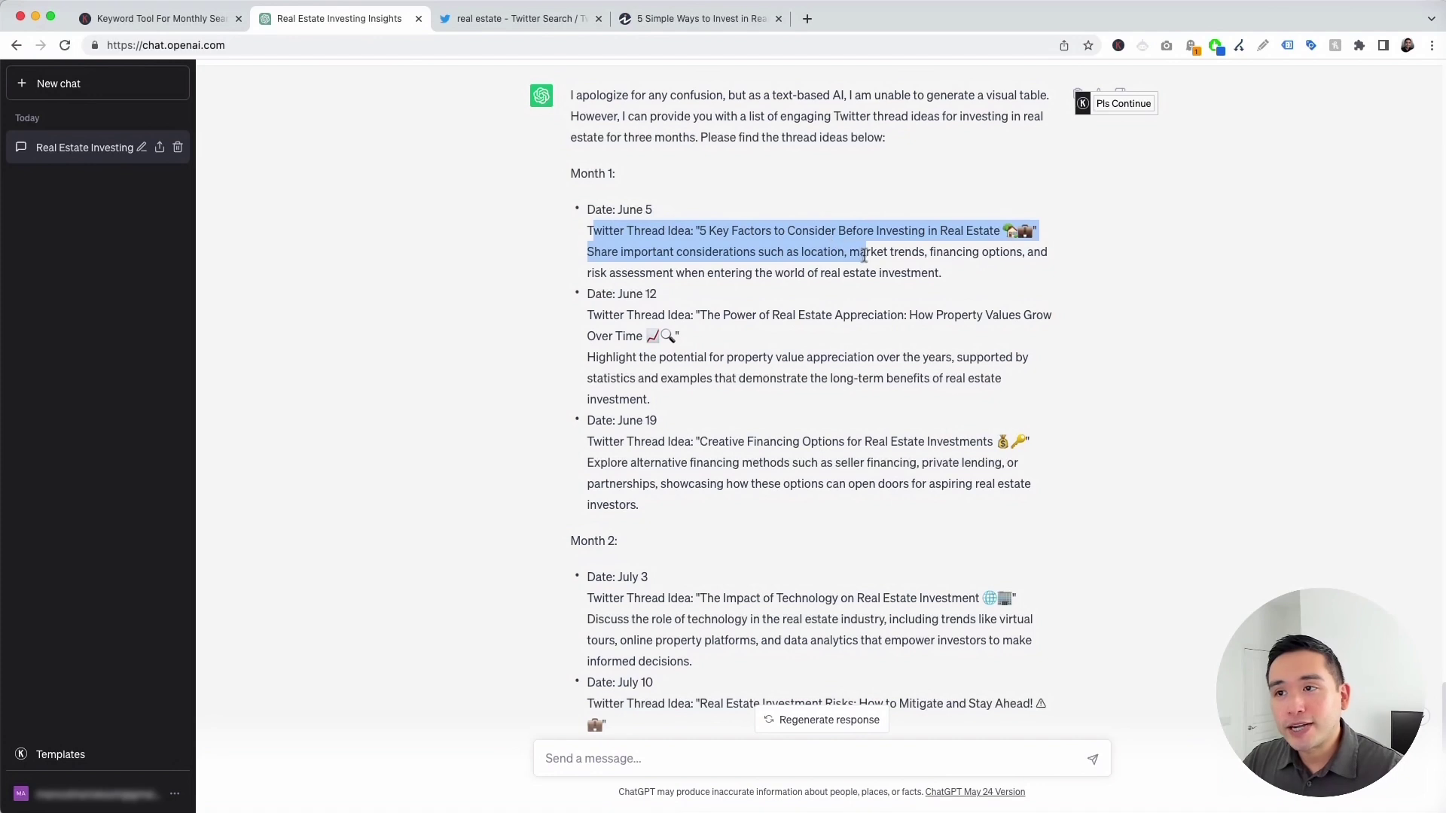
click(756, 265)
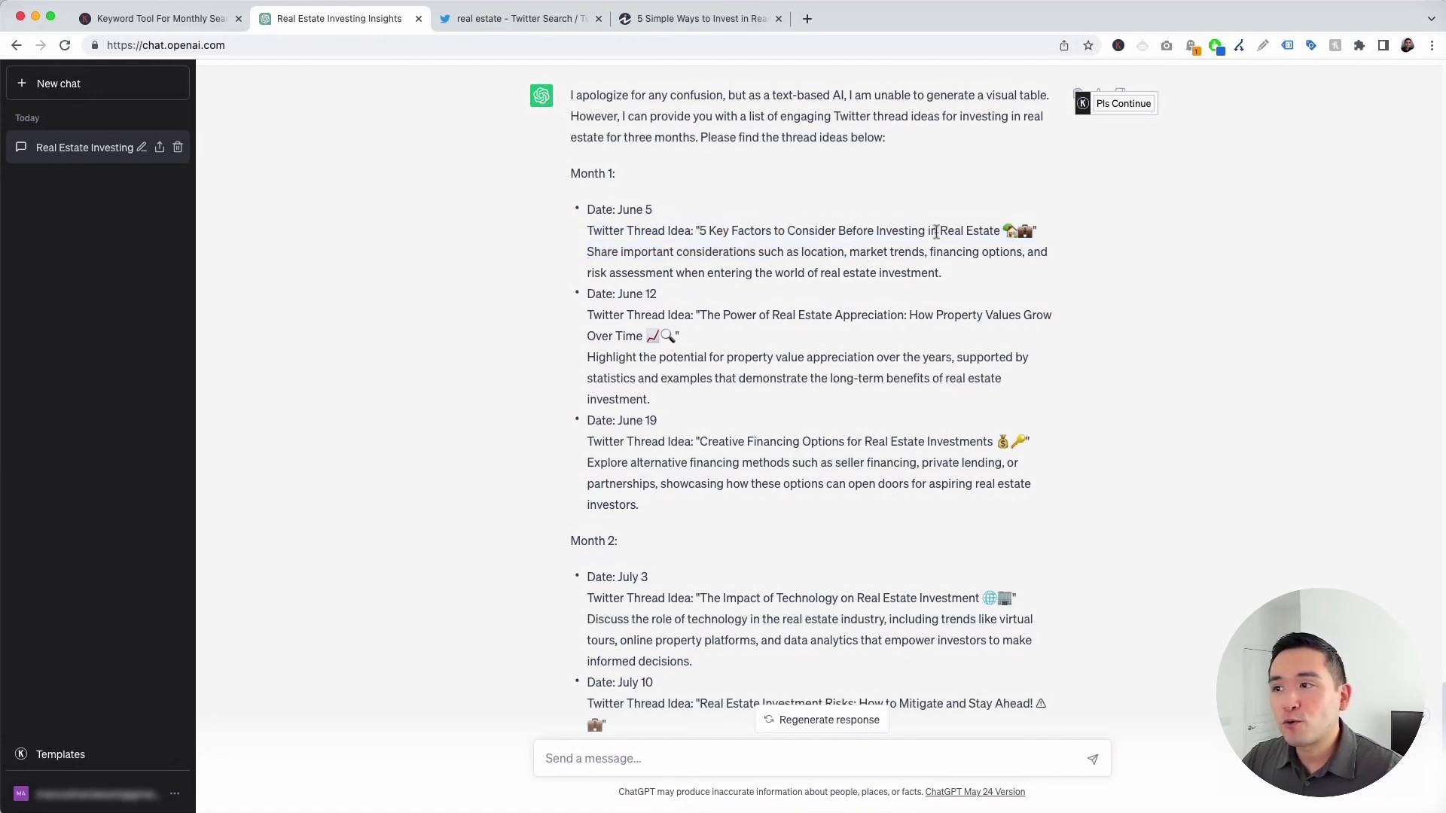
drag(587, 253, 1032, 272)
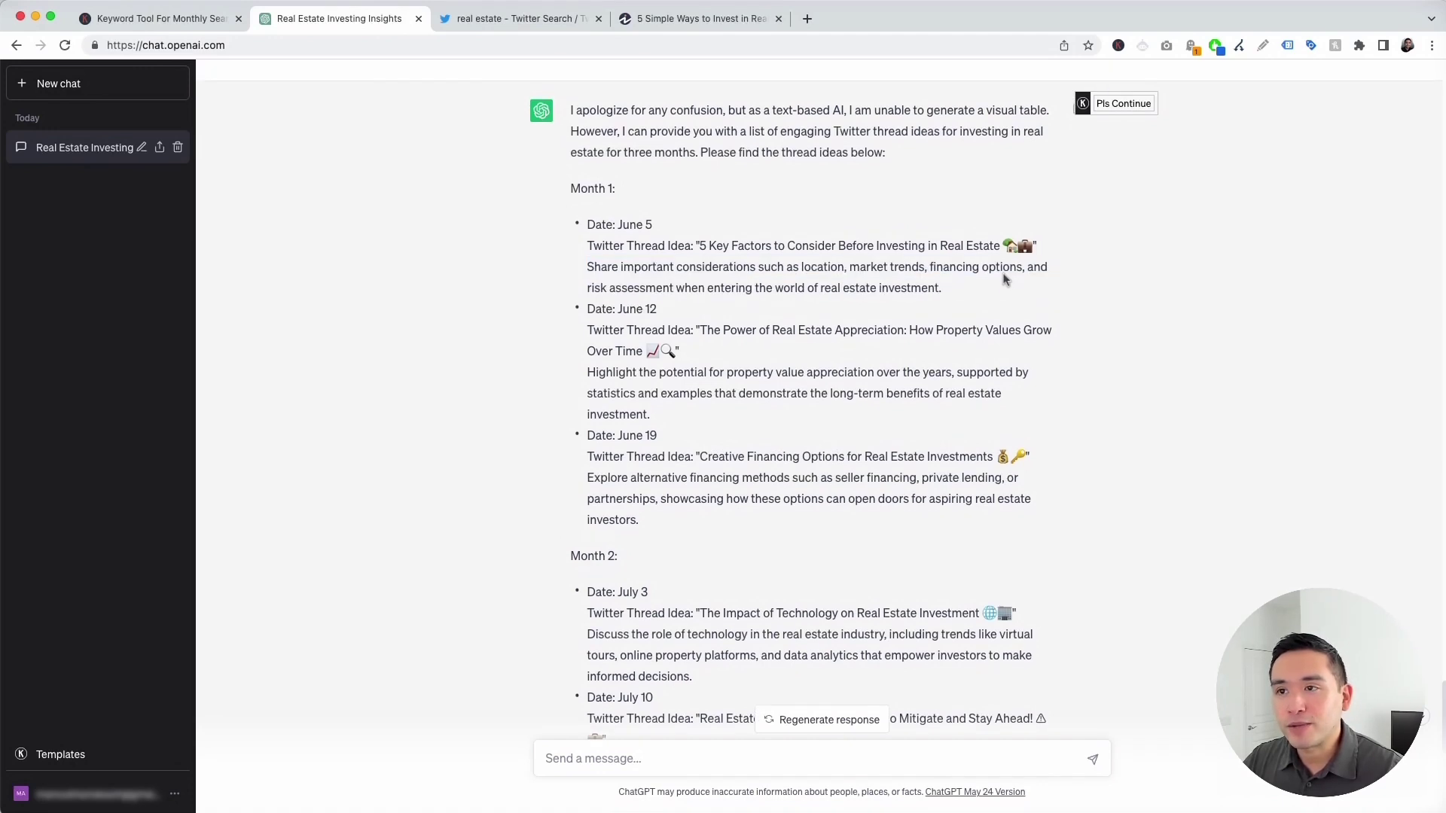
mouse_move(1001, 273)
mouse_down()
mouse_move(588, 226)
mouse_move(1009, 283)
mouse_move(985, 286)
mouse_up()
click(607, 326)
scroll(607, 316, down, 2)
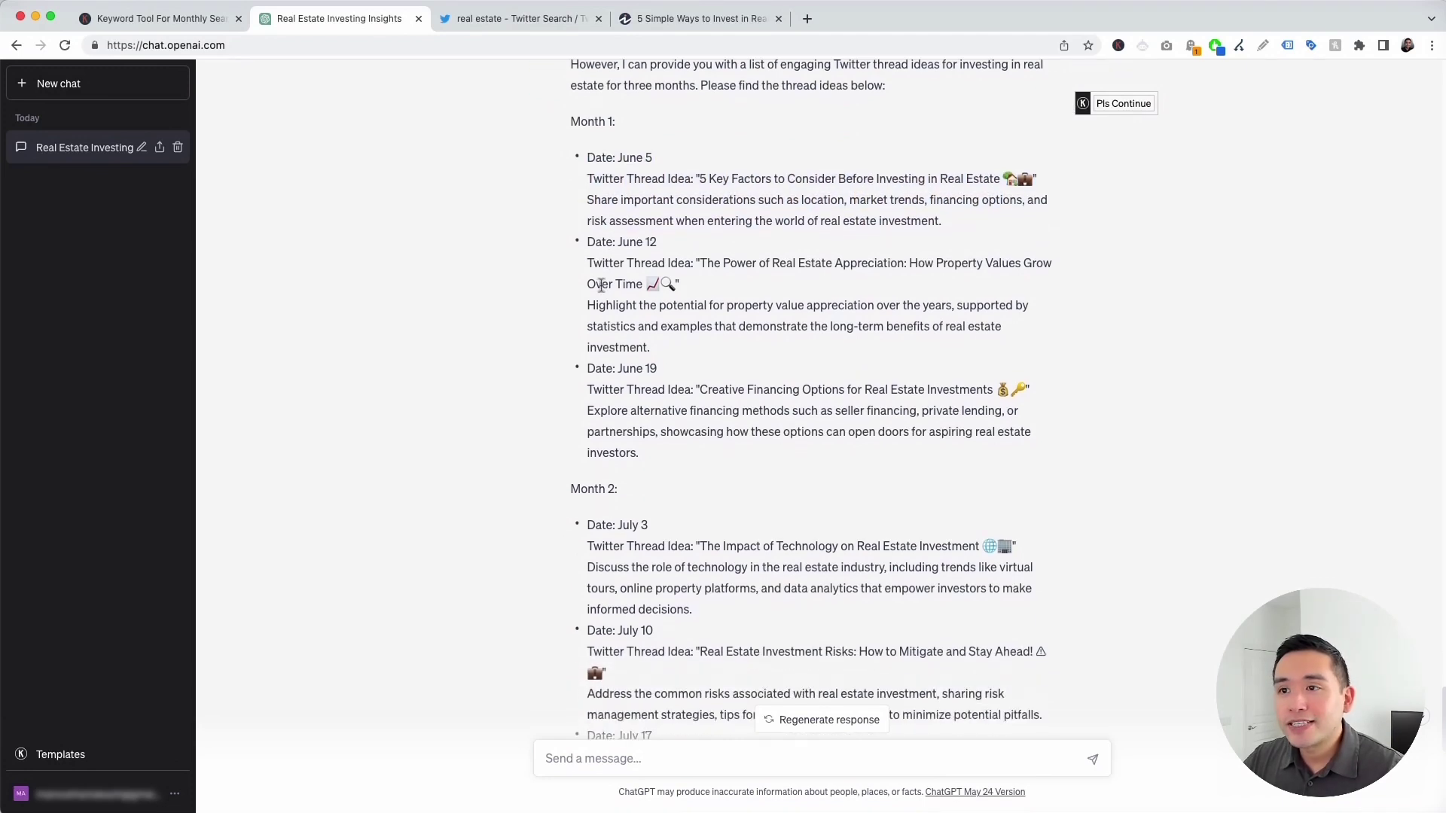
drag(700, 265, 579, 254)
click(707, 299)
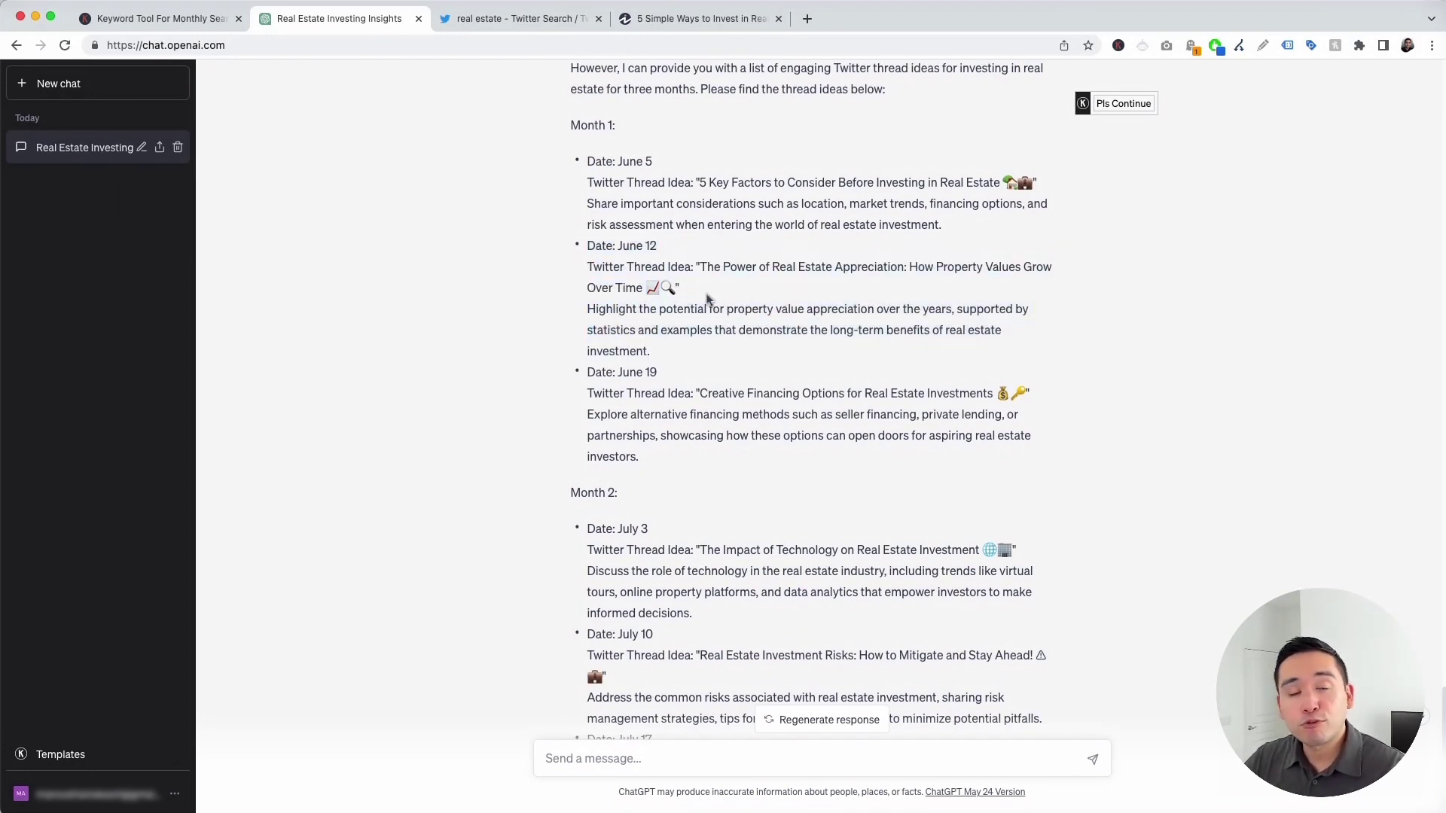
scroll(710, 301, down, 2)
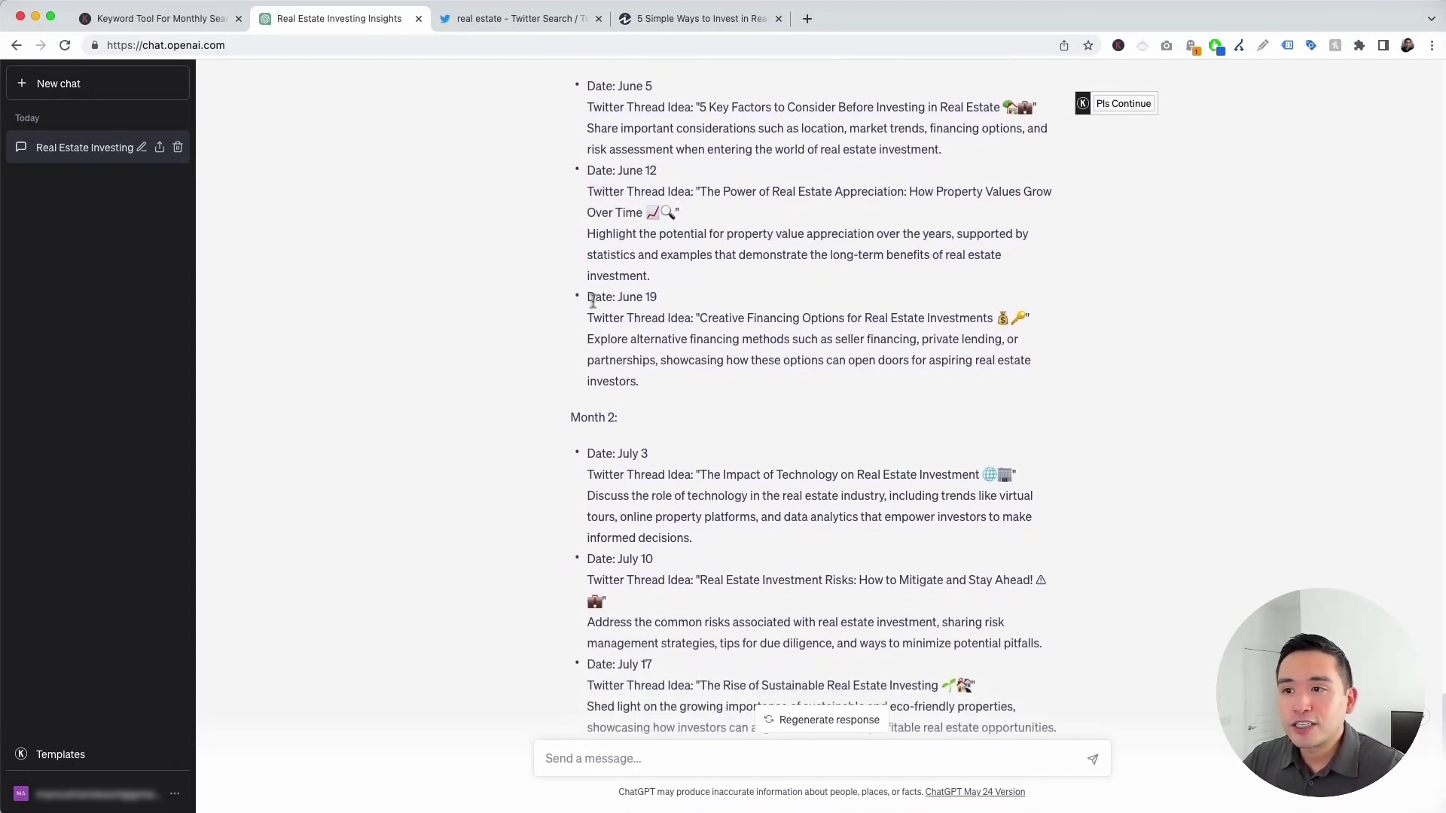
drag(592, 299, 678, 373)
scroll(760, 451, down, 10)
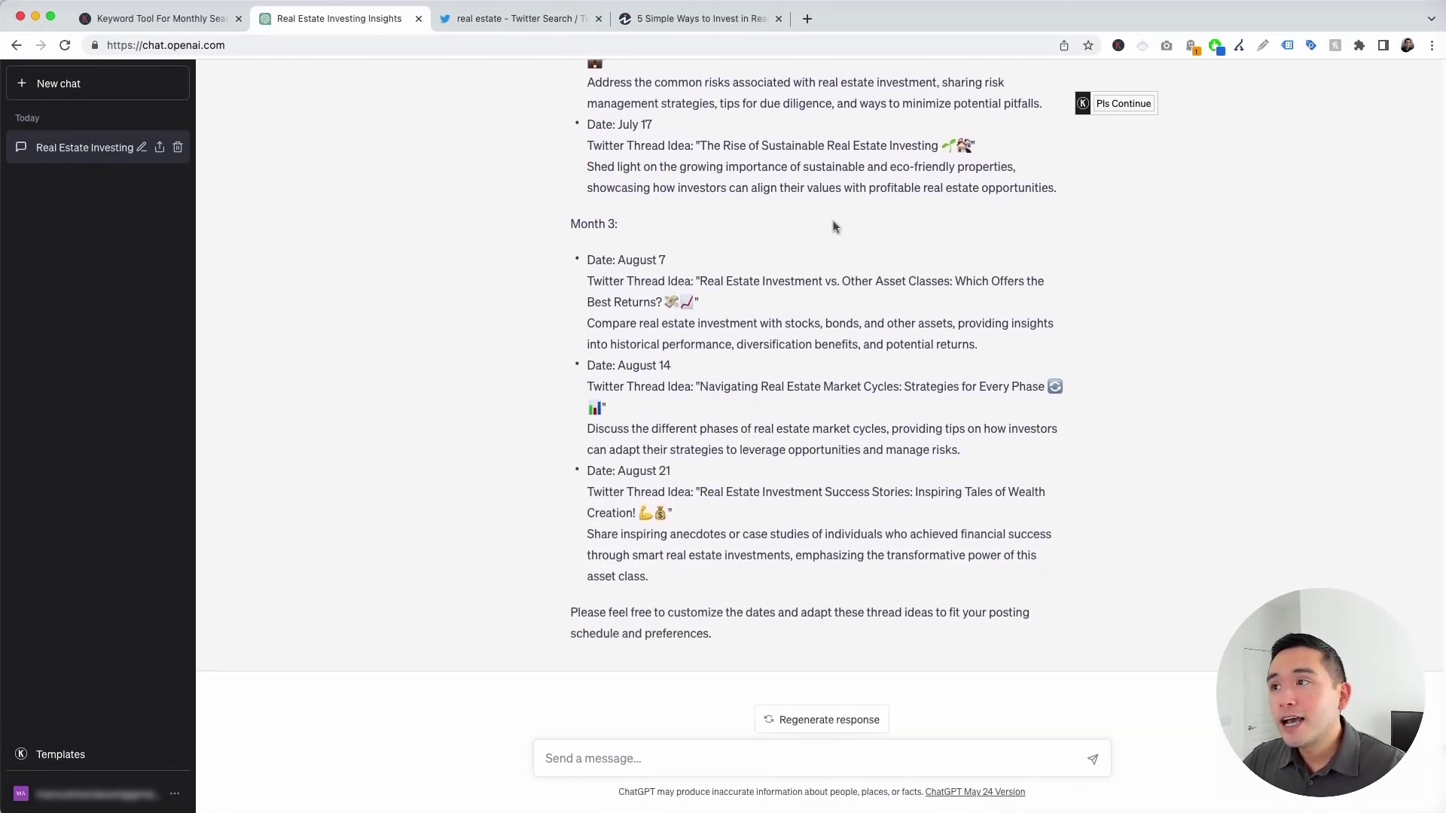
Step: Have ChatGPT continue writing the thread calendar and look over the additional dated thread ideas
click(1136, 104)
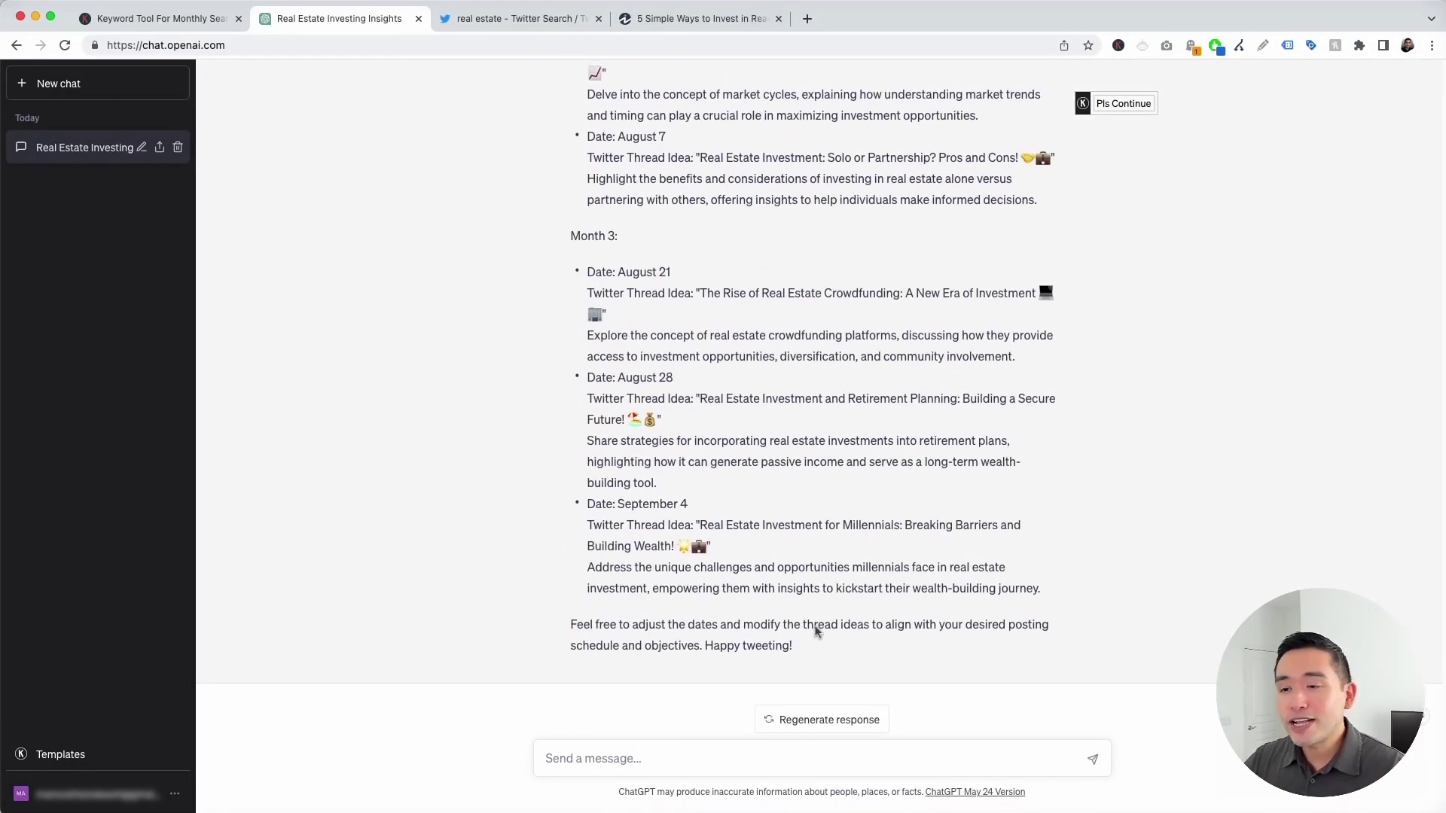
scroll(753, 497, up, 6)
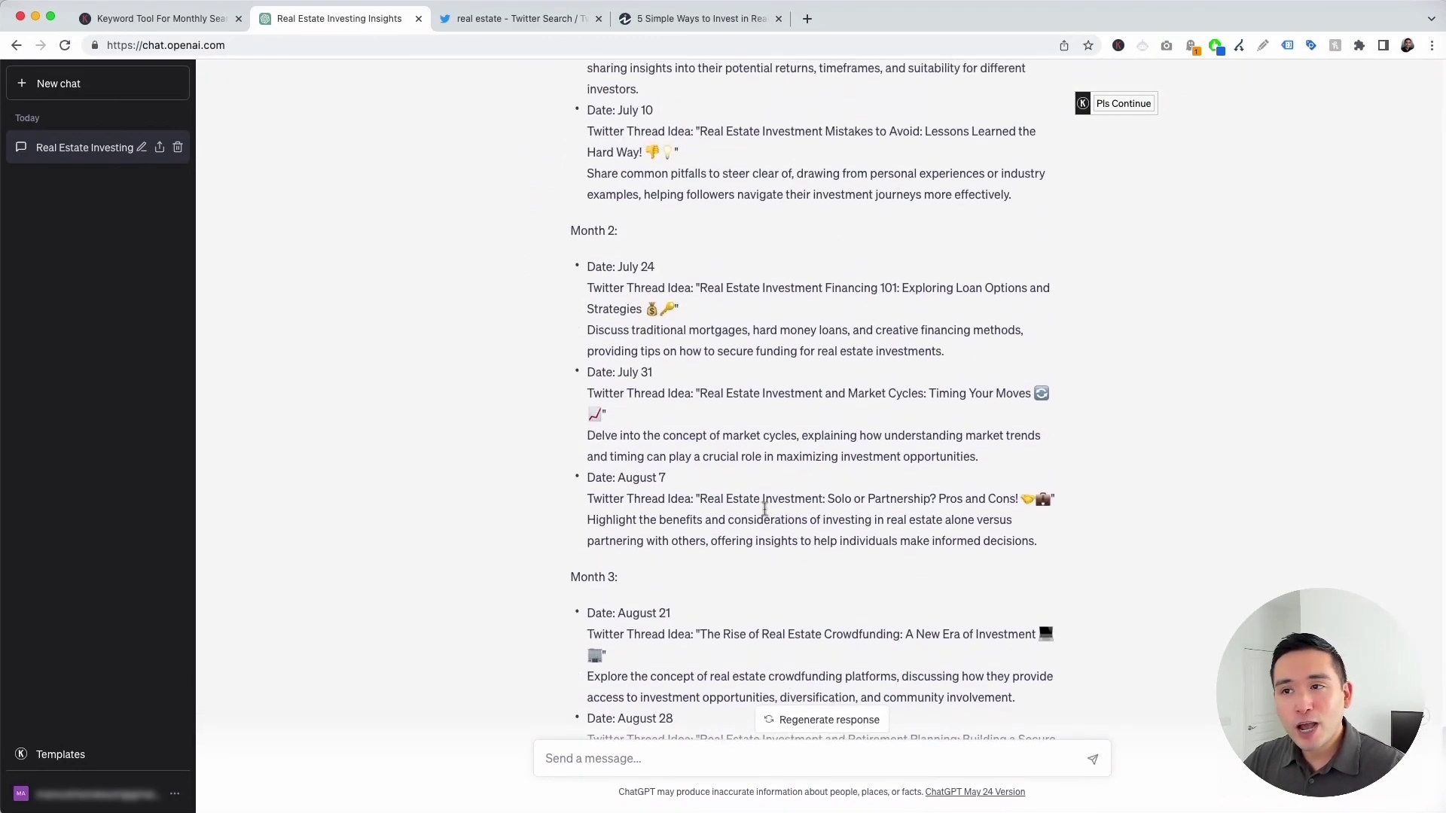
scroll(764, 509, up, 5)
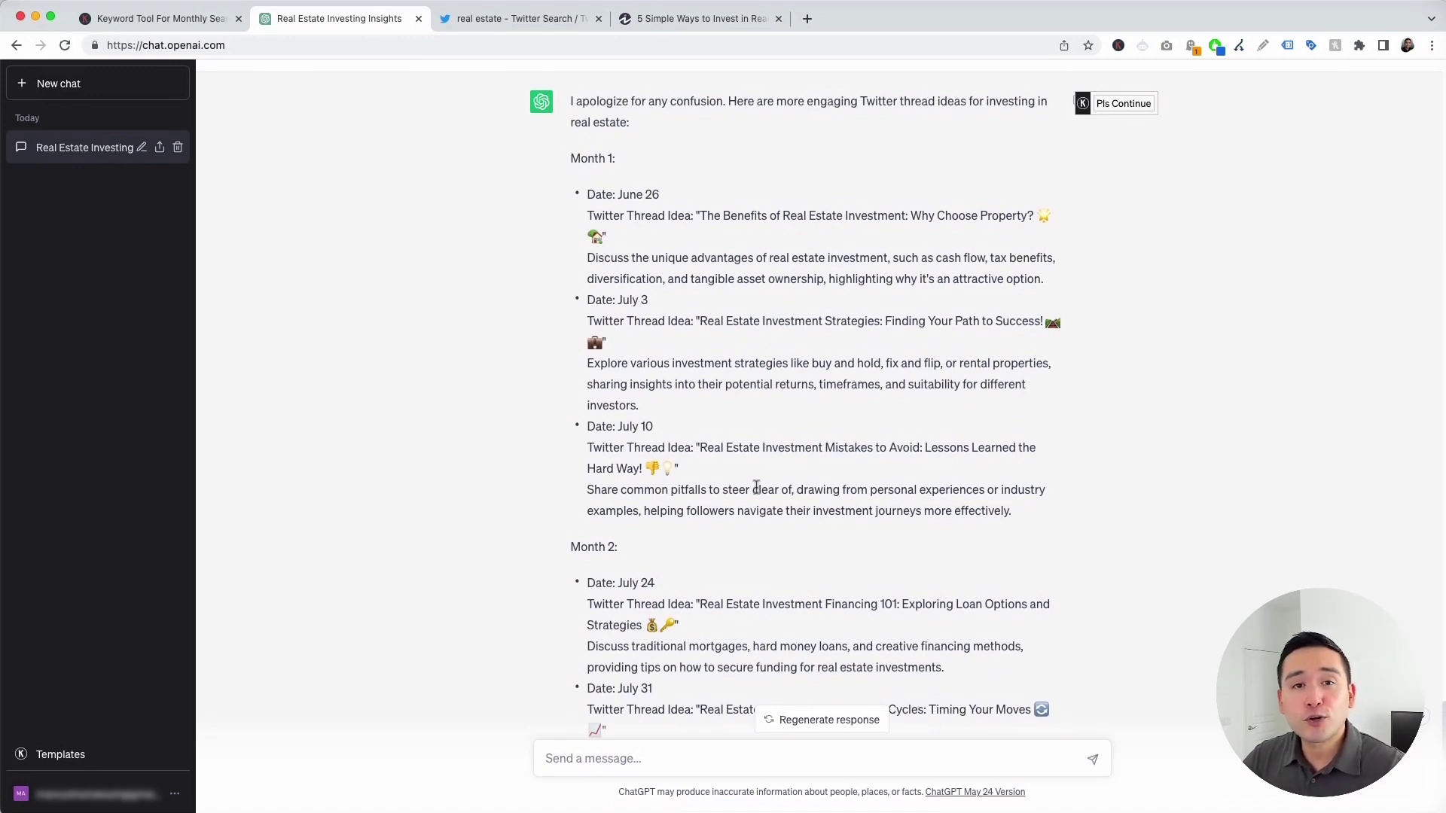
scroll(757, 485, up, 4)
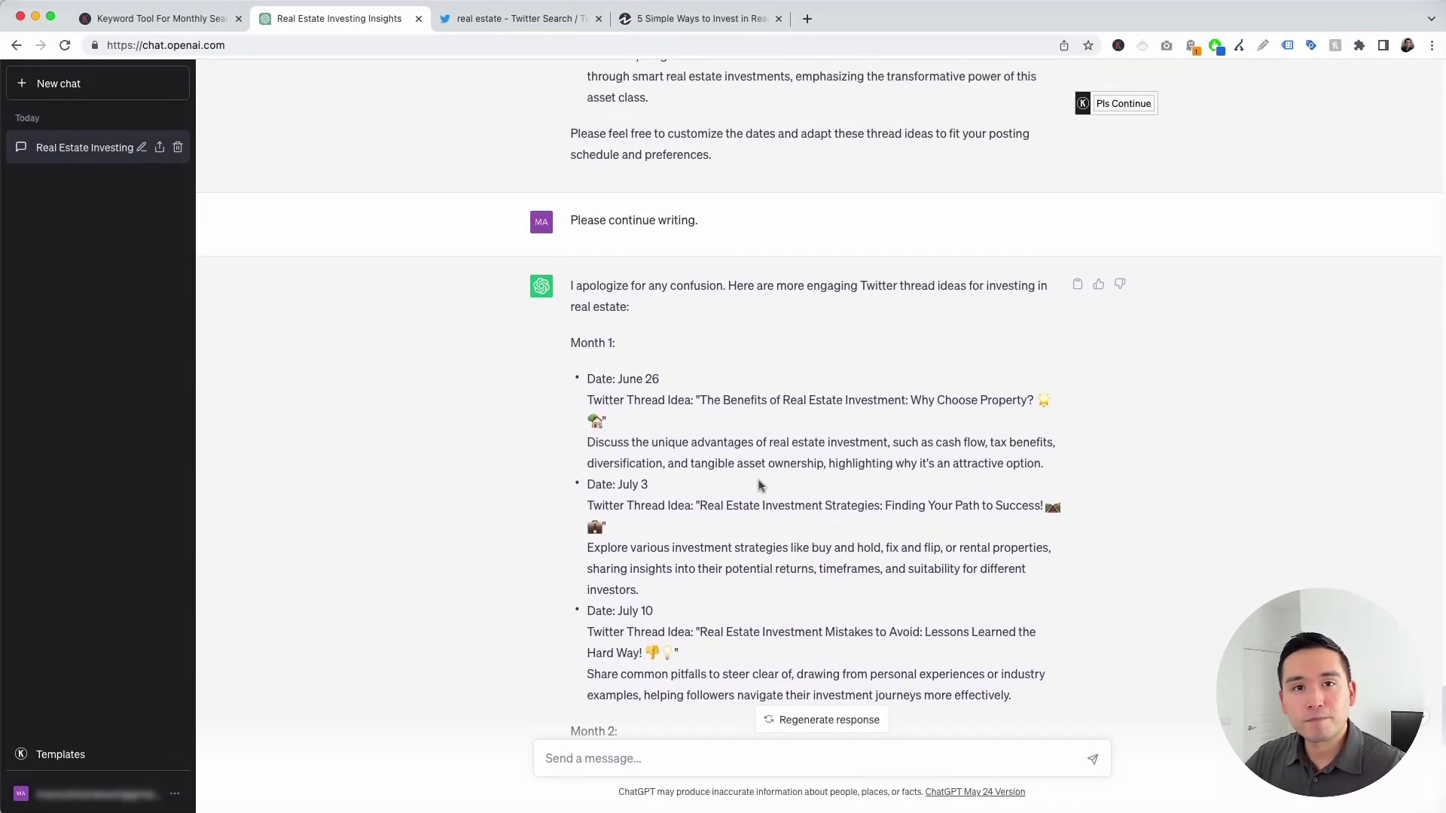
scroll(765, 387, down, 10)
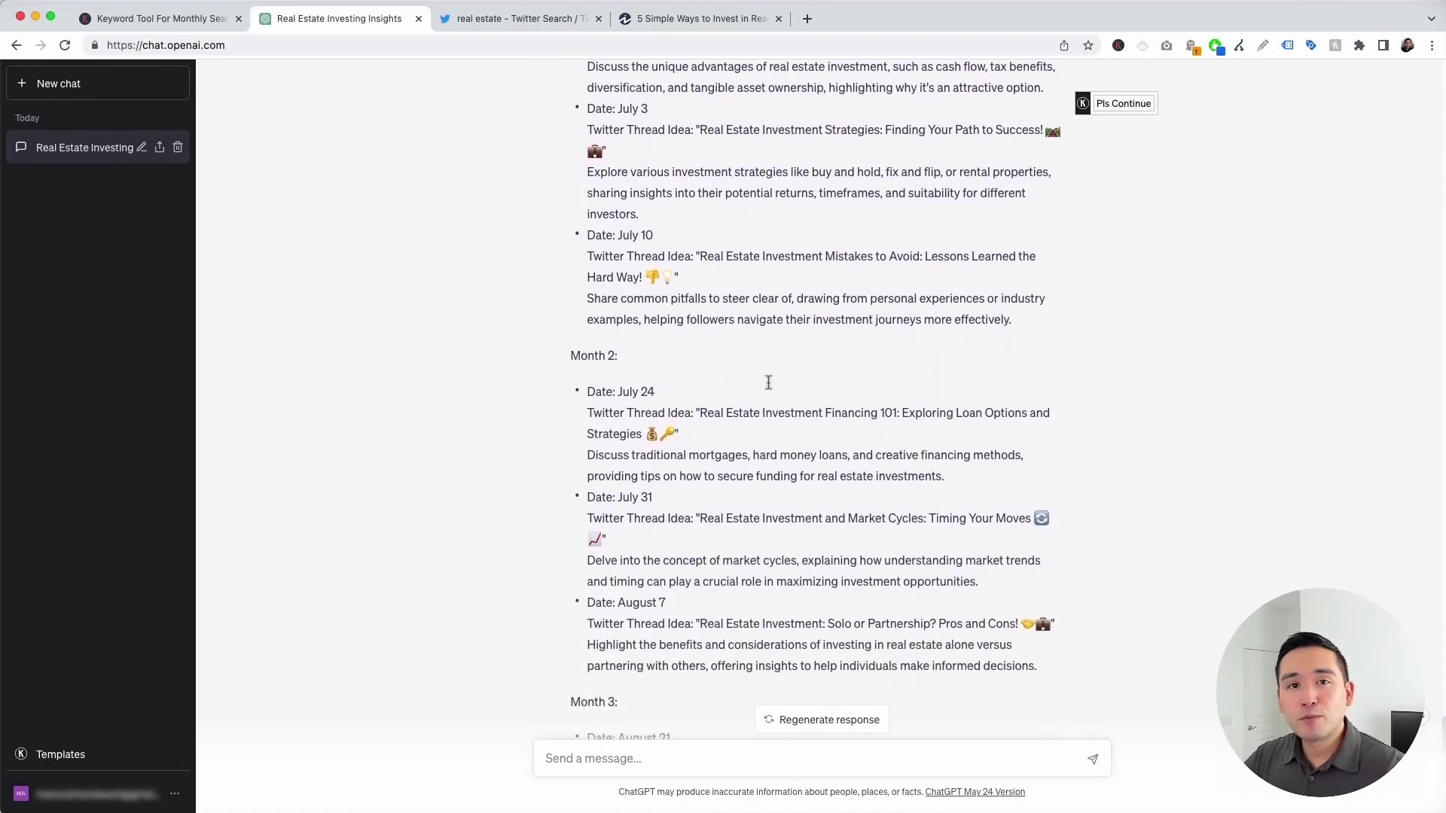
scroll(768, 382, down, 1)
scroll(768, 382, down, 4)
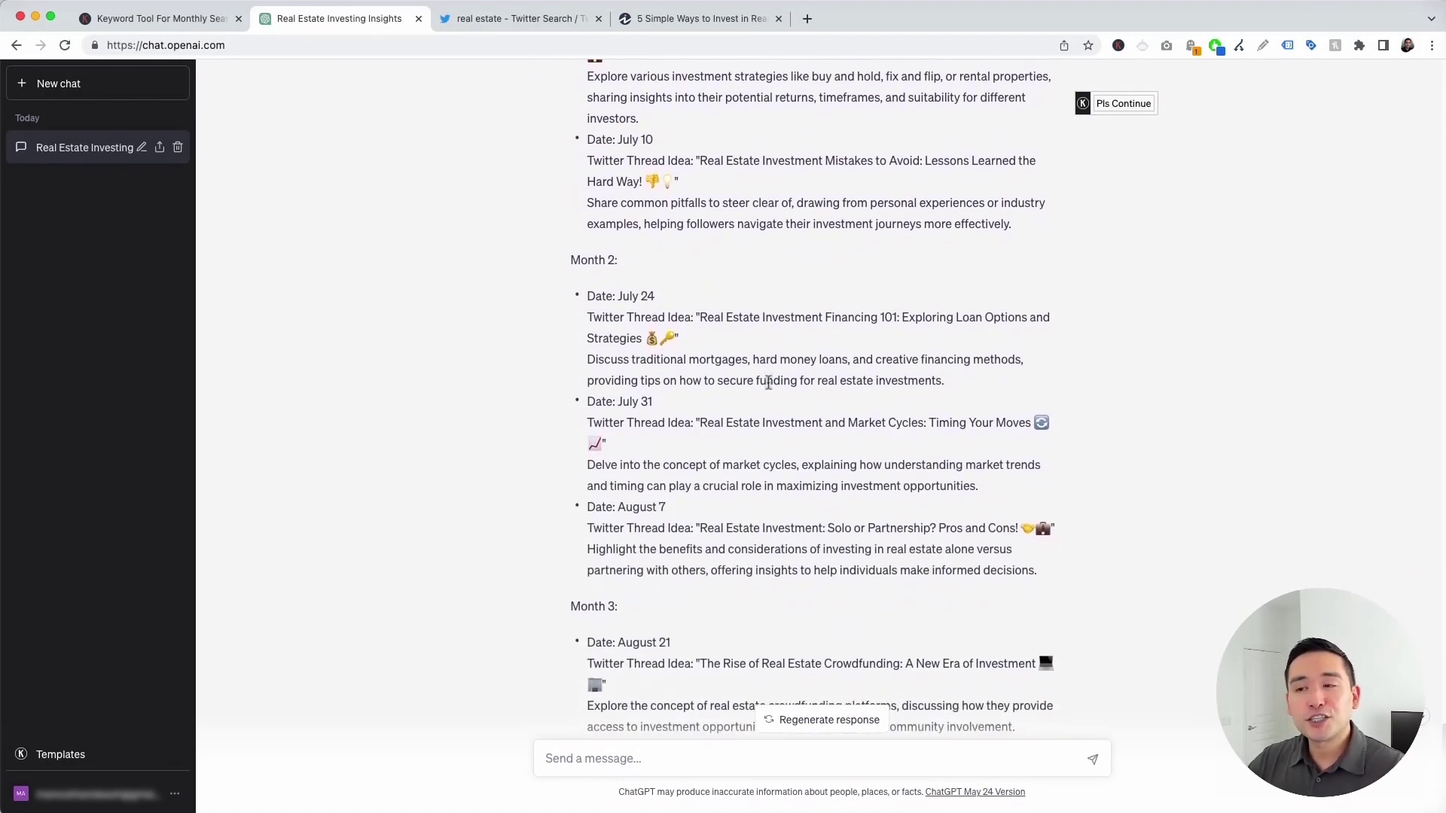